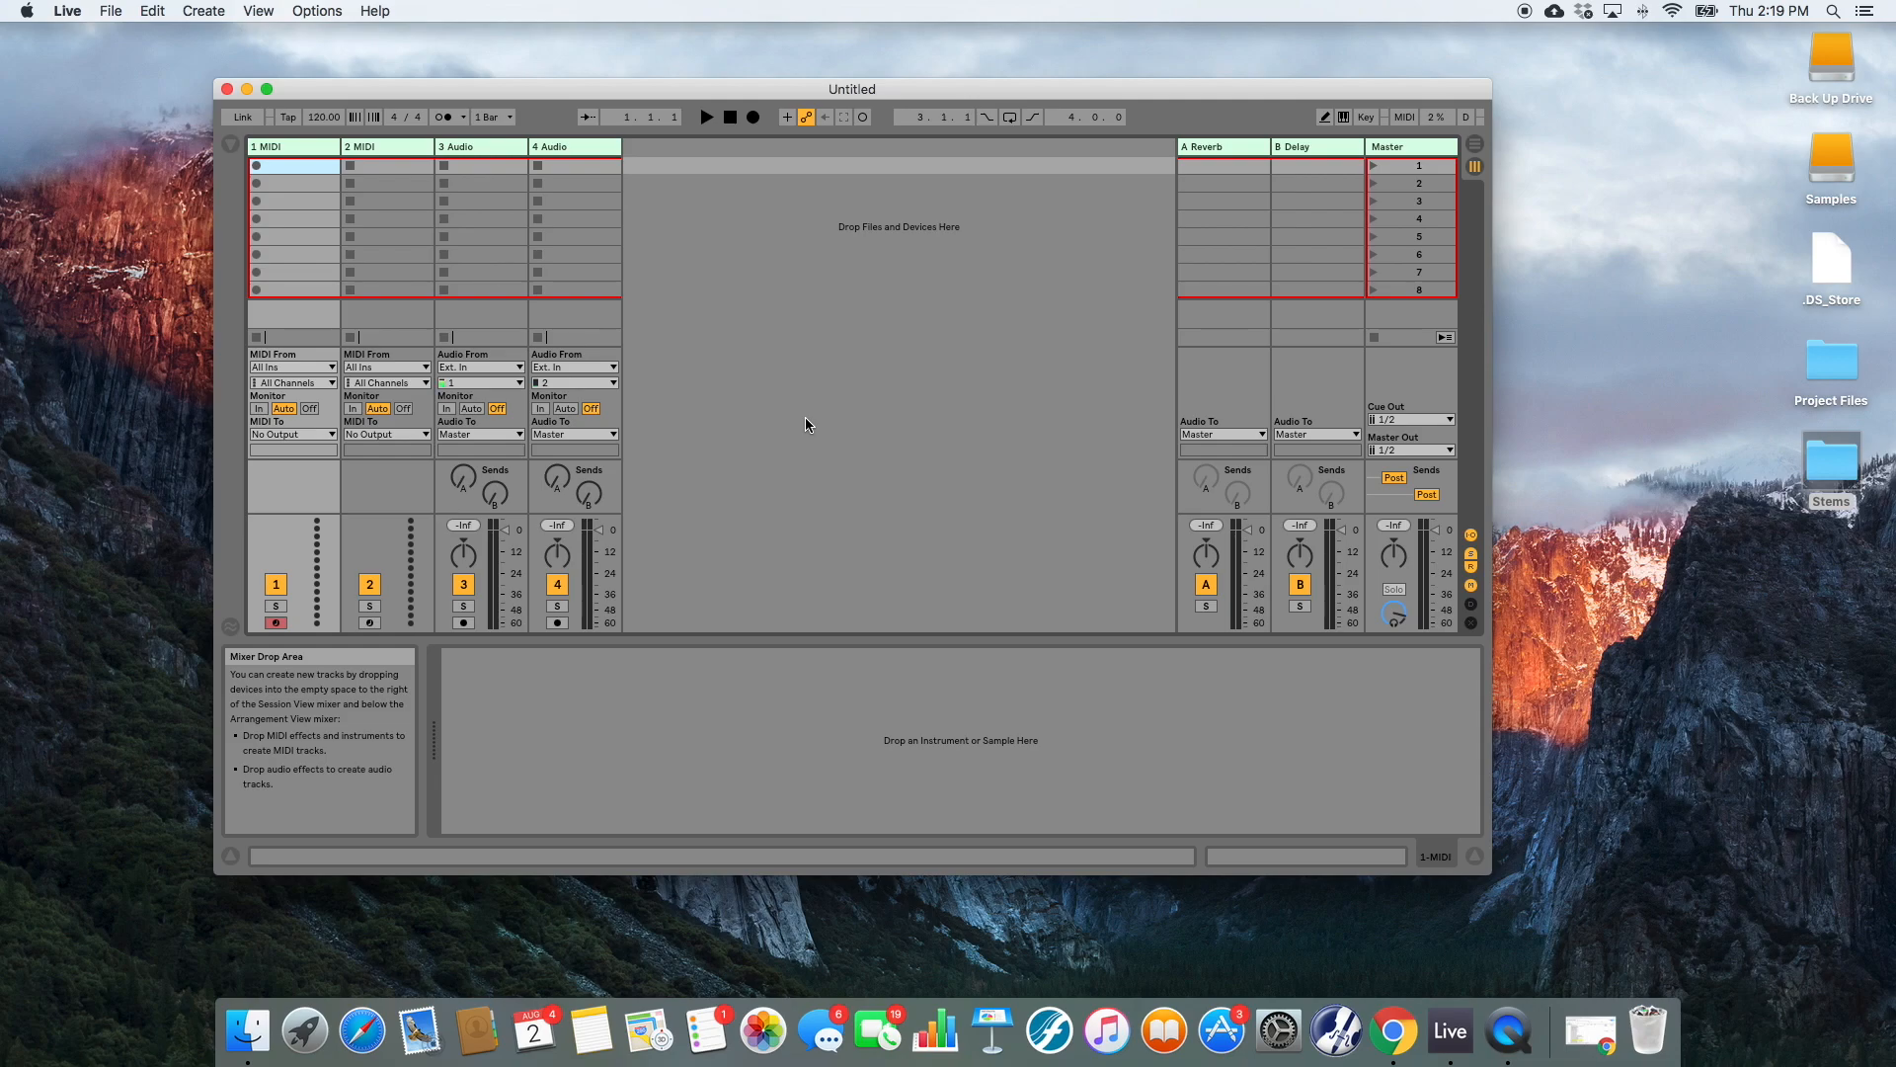
# - Switch to Arrangement View and delete the 2 MIDI, 3 Audio and 4 Audio tracks
pyautogui.press('Tab')
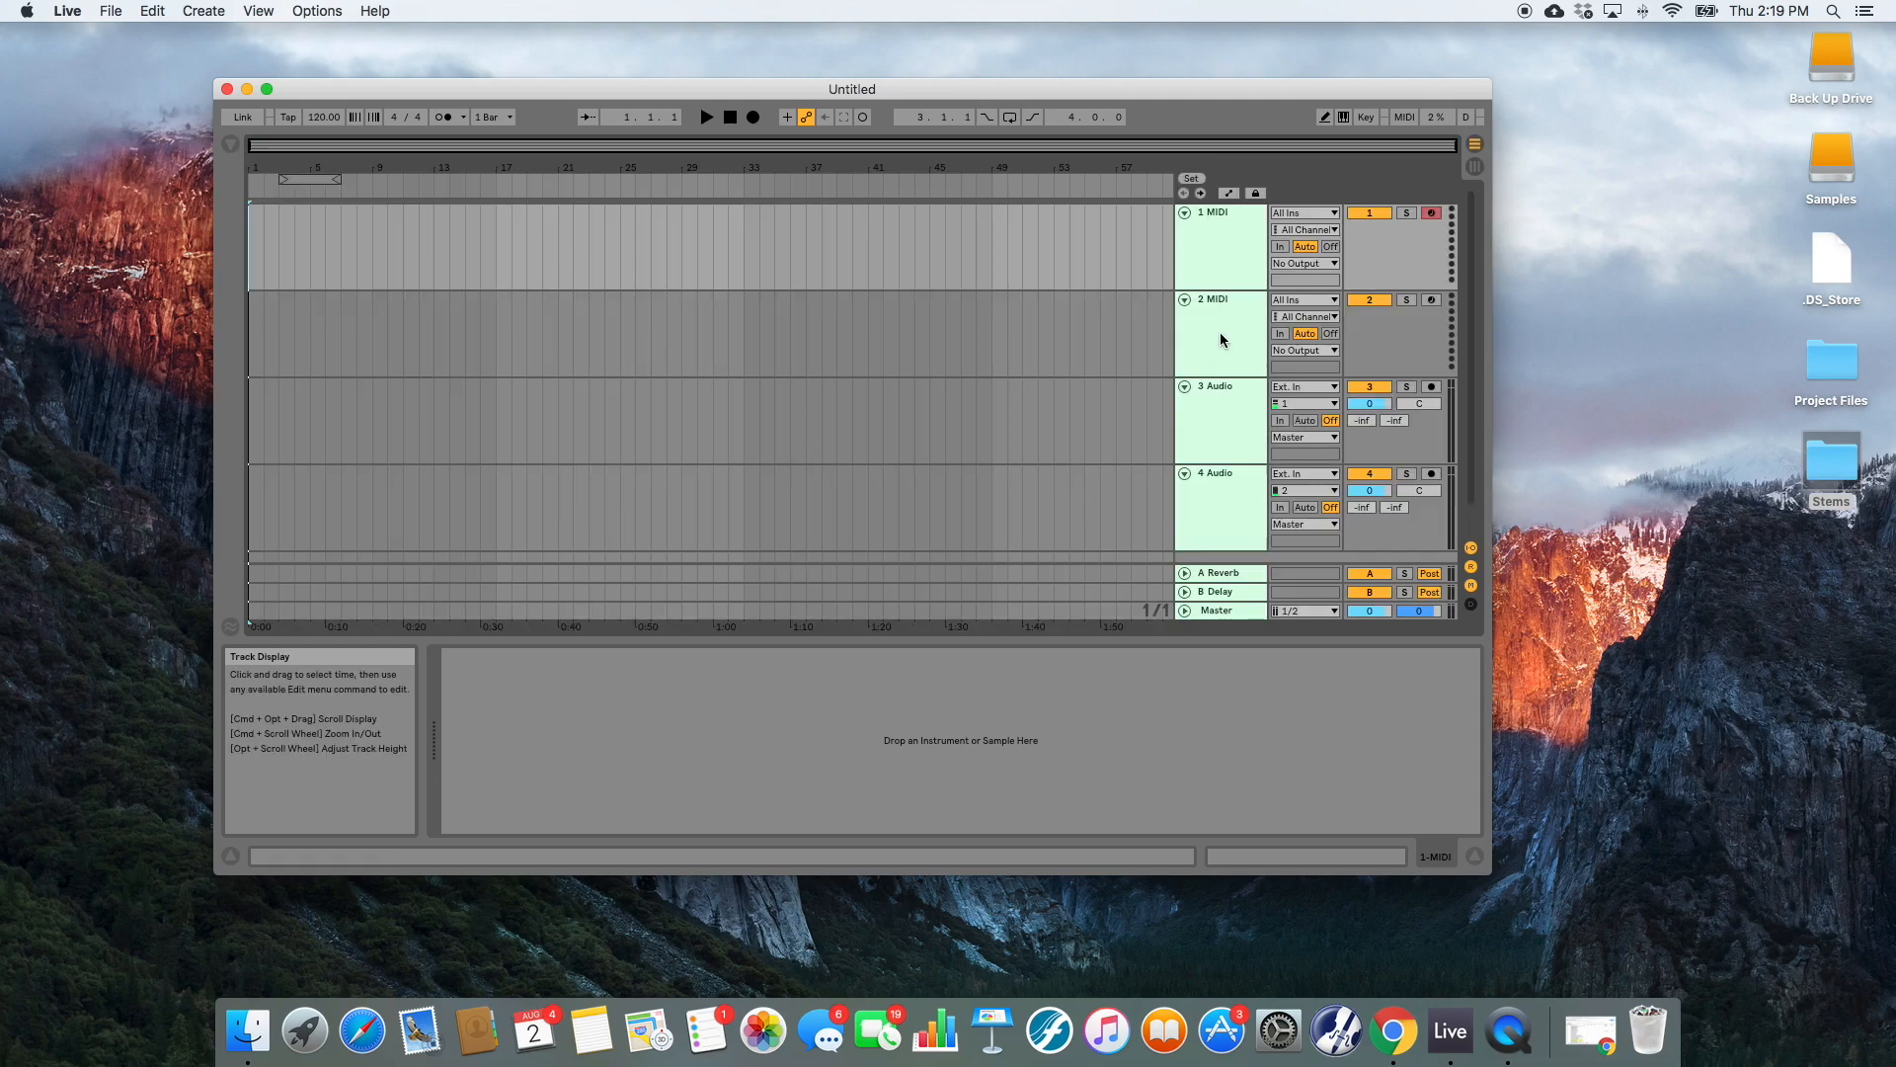
pyautogui.click(1227, 516)
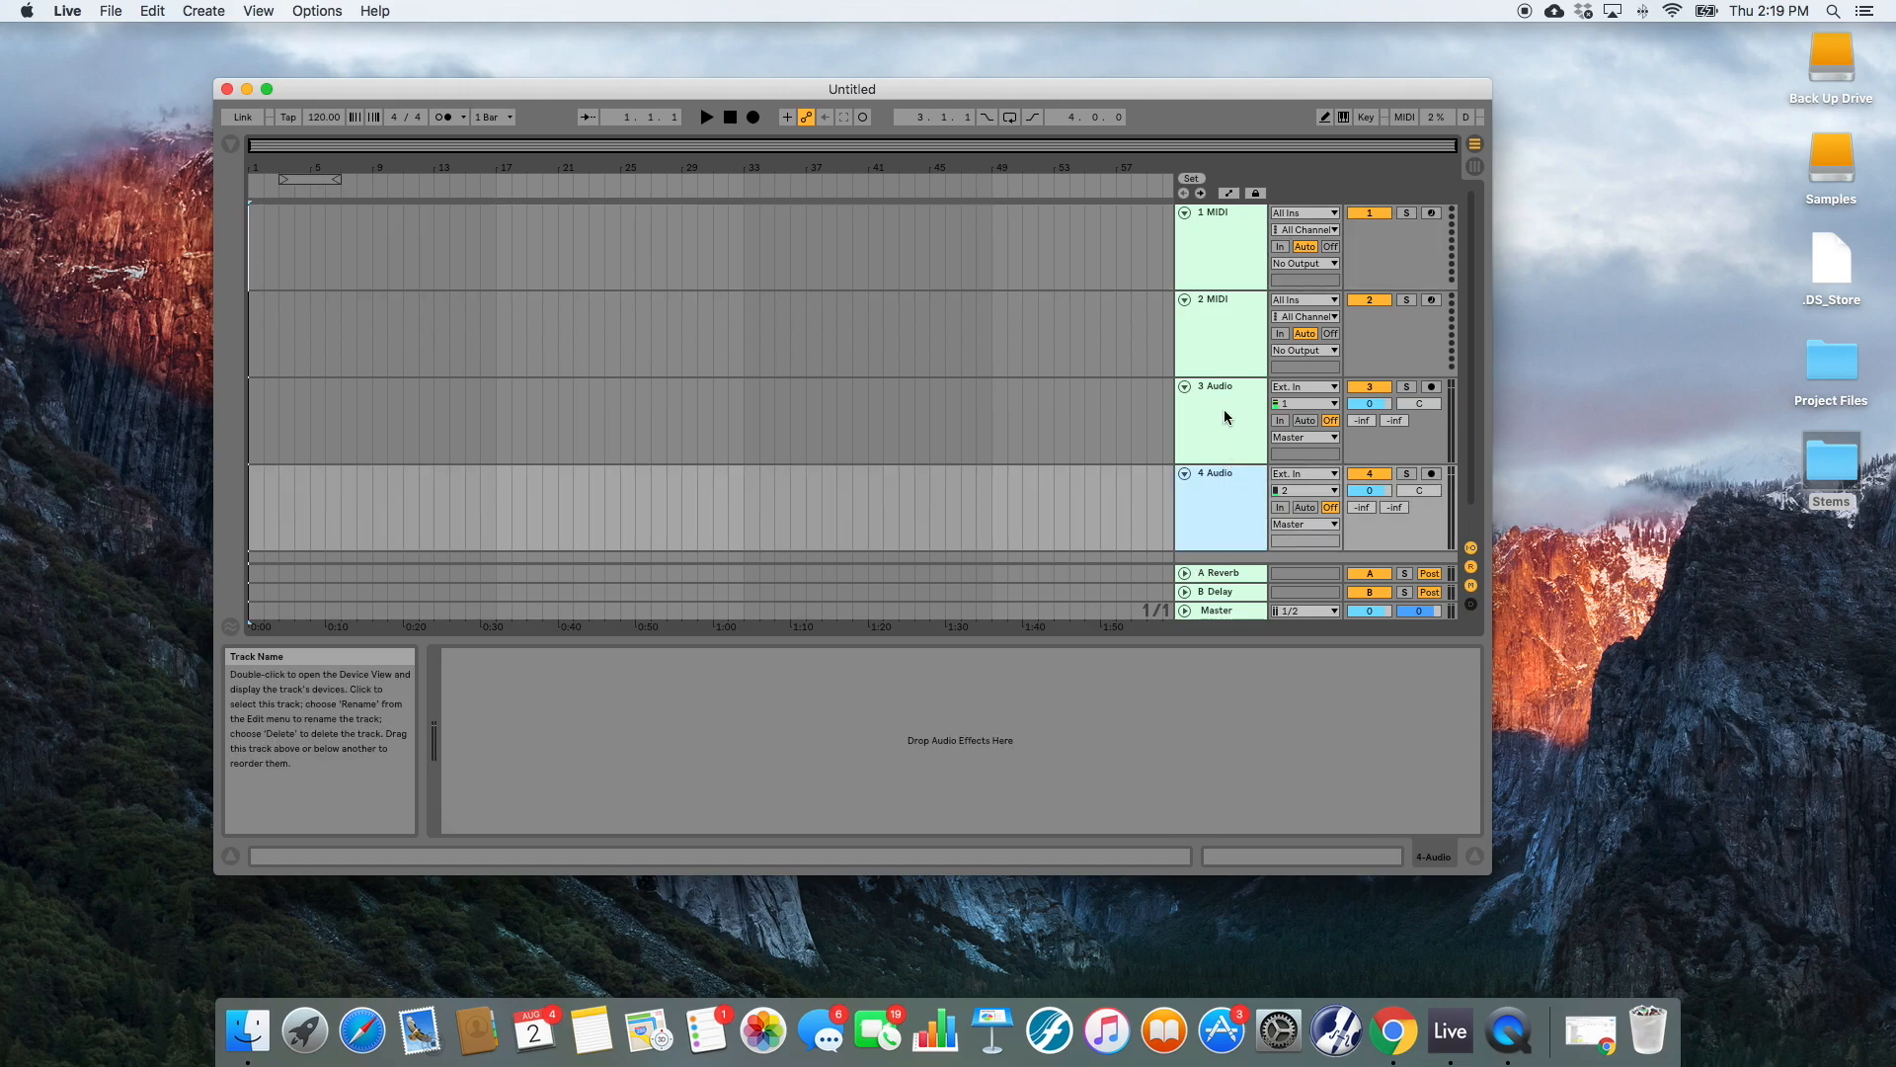
pyautogui.keyDown('shift'); pyautogui.click(1225, 349); pyautogui.keyUp('shift')
pyautogui.press('Delete')
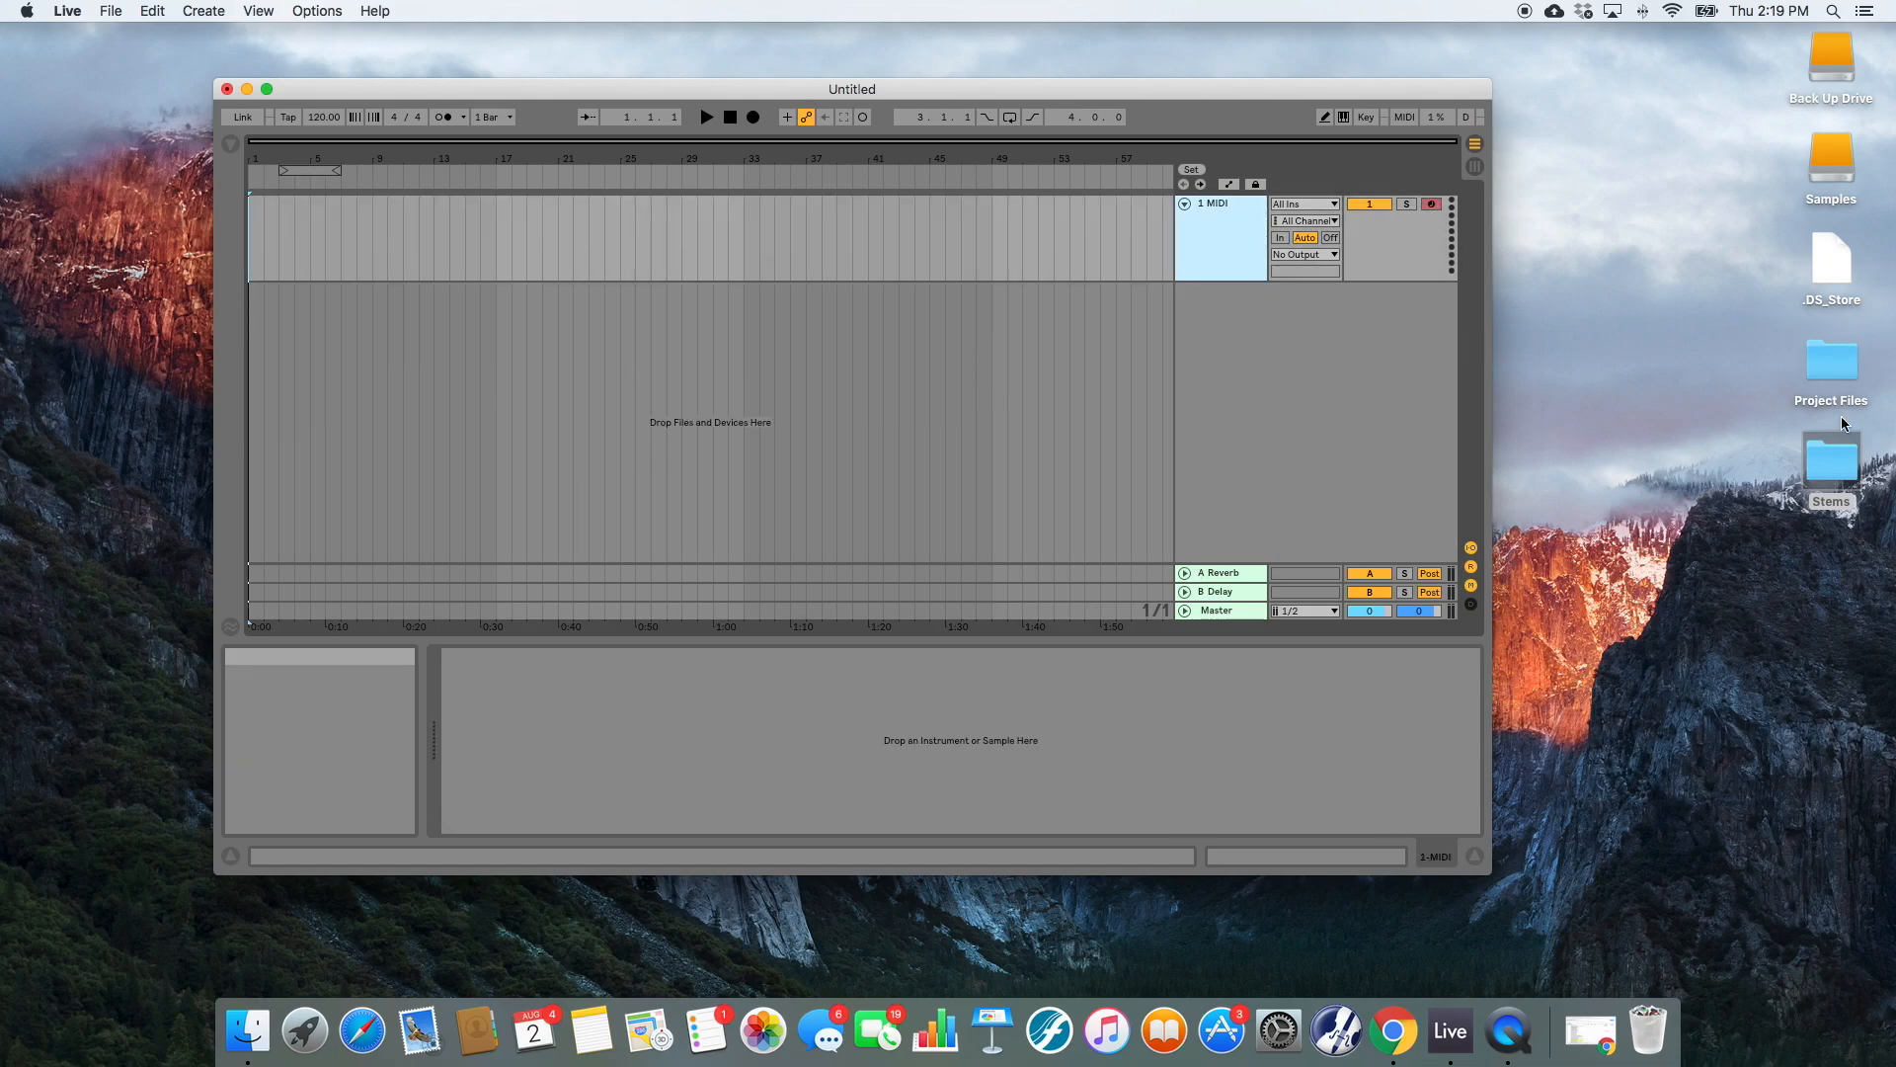
# - Open the desktop's Stems folder in Finder and move its window off most of the Live timeline
pyautogui.doubleClick(1833, 463)
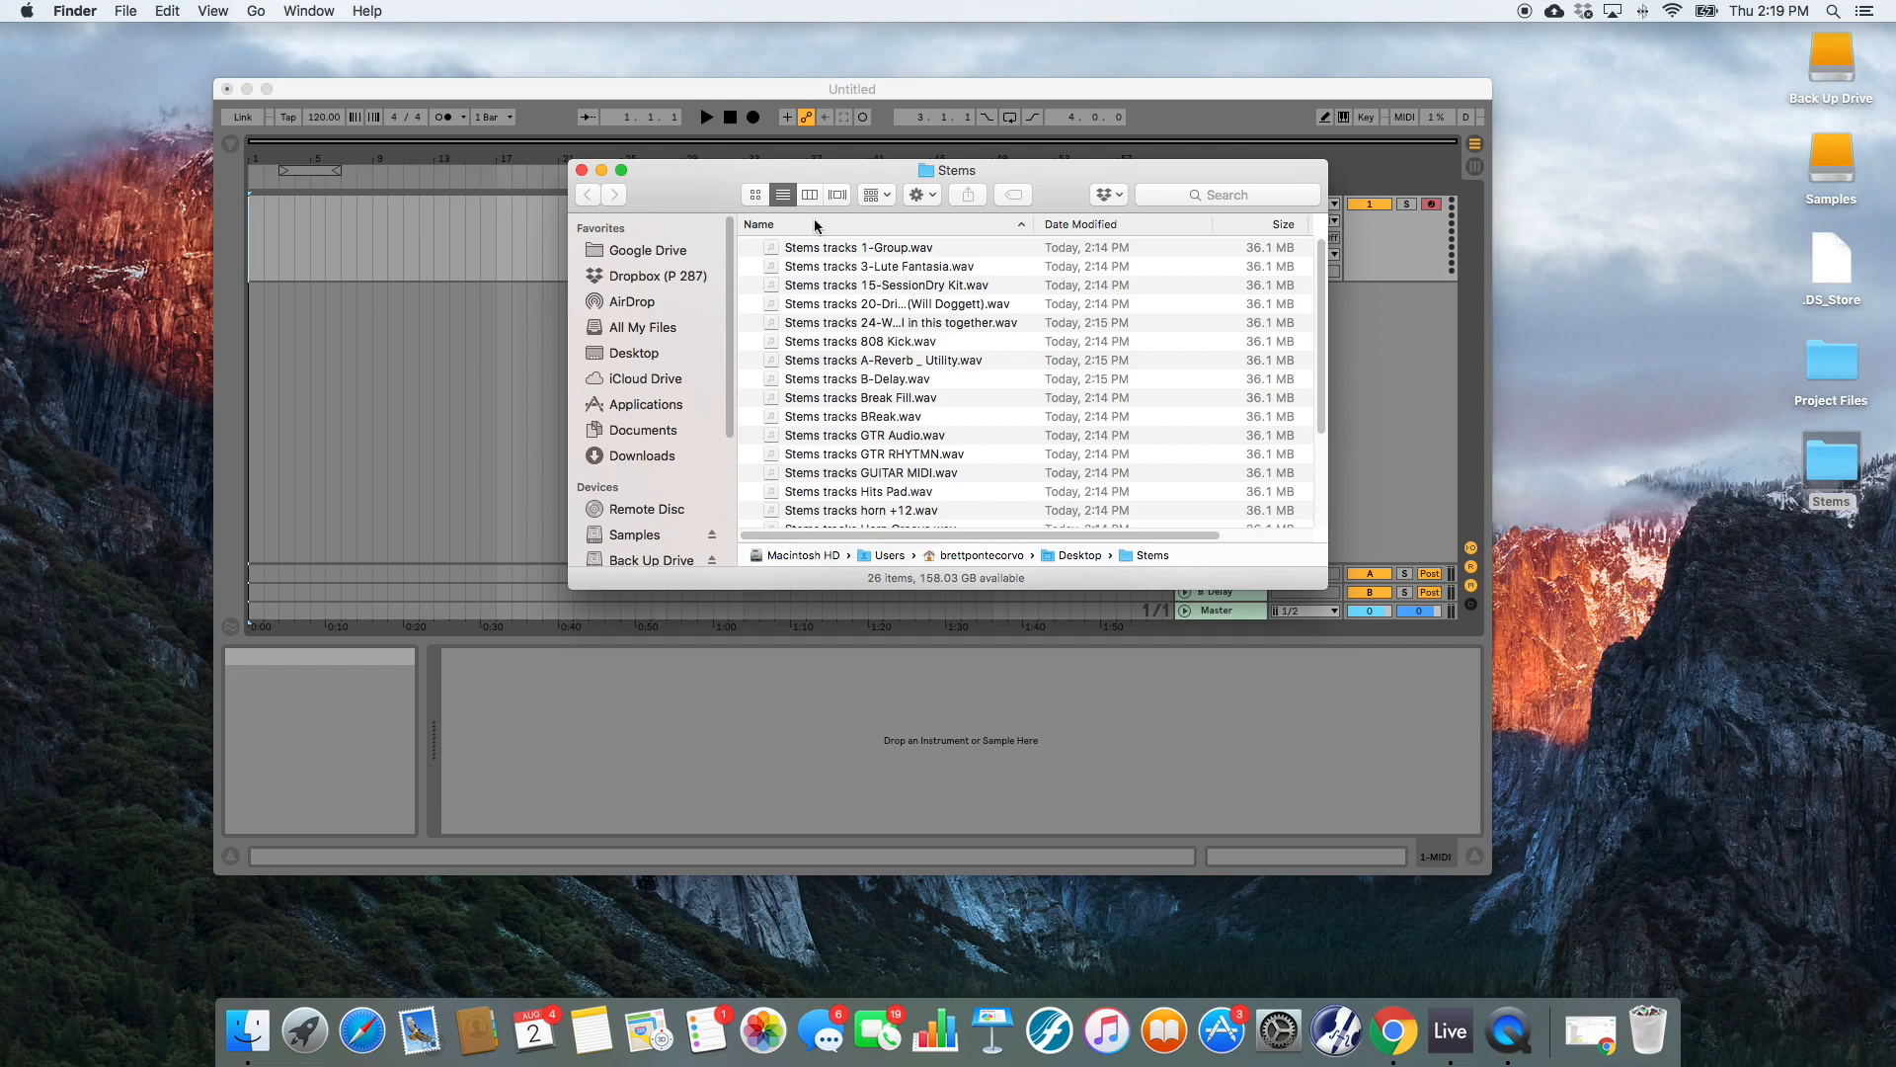
pyautogui.moveTo(765, 197); pyautogui.dragTo(1294, 160)
pyautogui.click(1413, 211)
pyautogui.scroll(-5, 1440, 418)
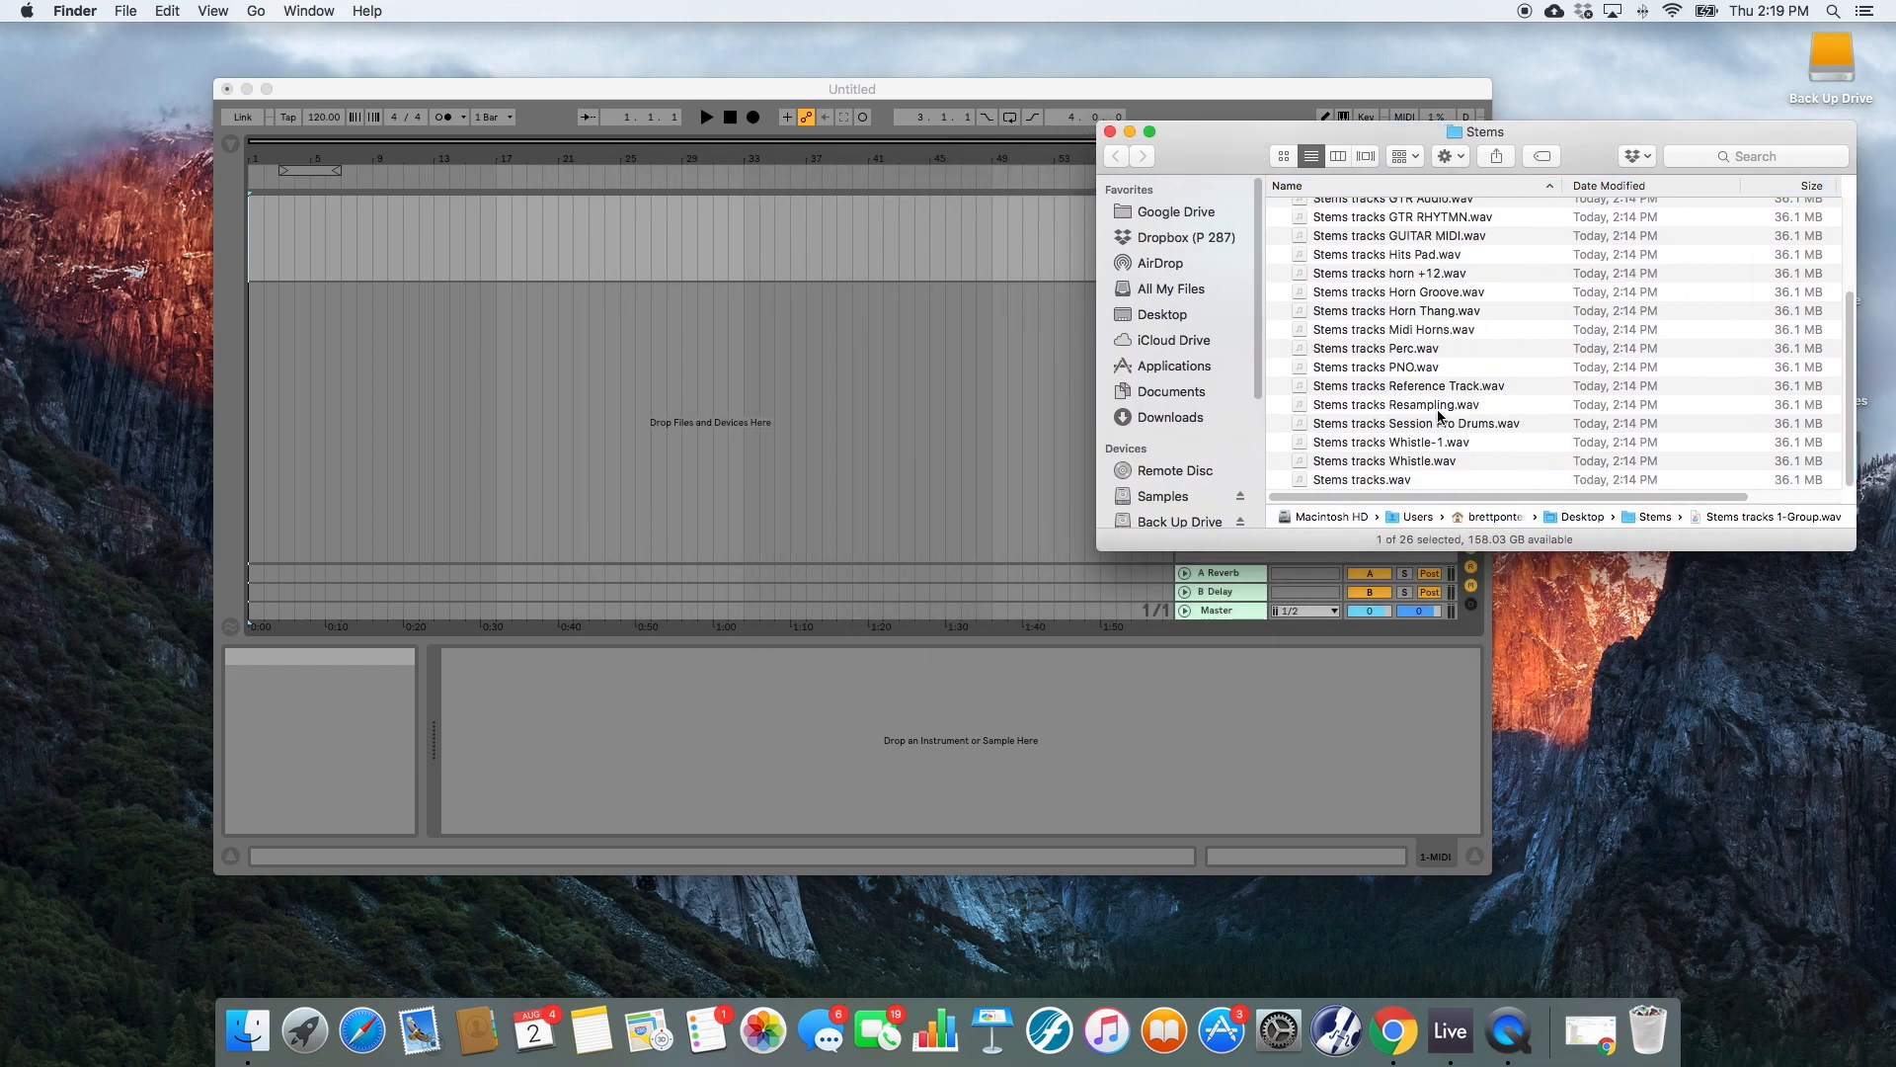
pyautogui.keyDown('shift'); pyautogui.click(1392, 480); pyautogui.keyUp('shift')
pyautogui.click(1388, 456)
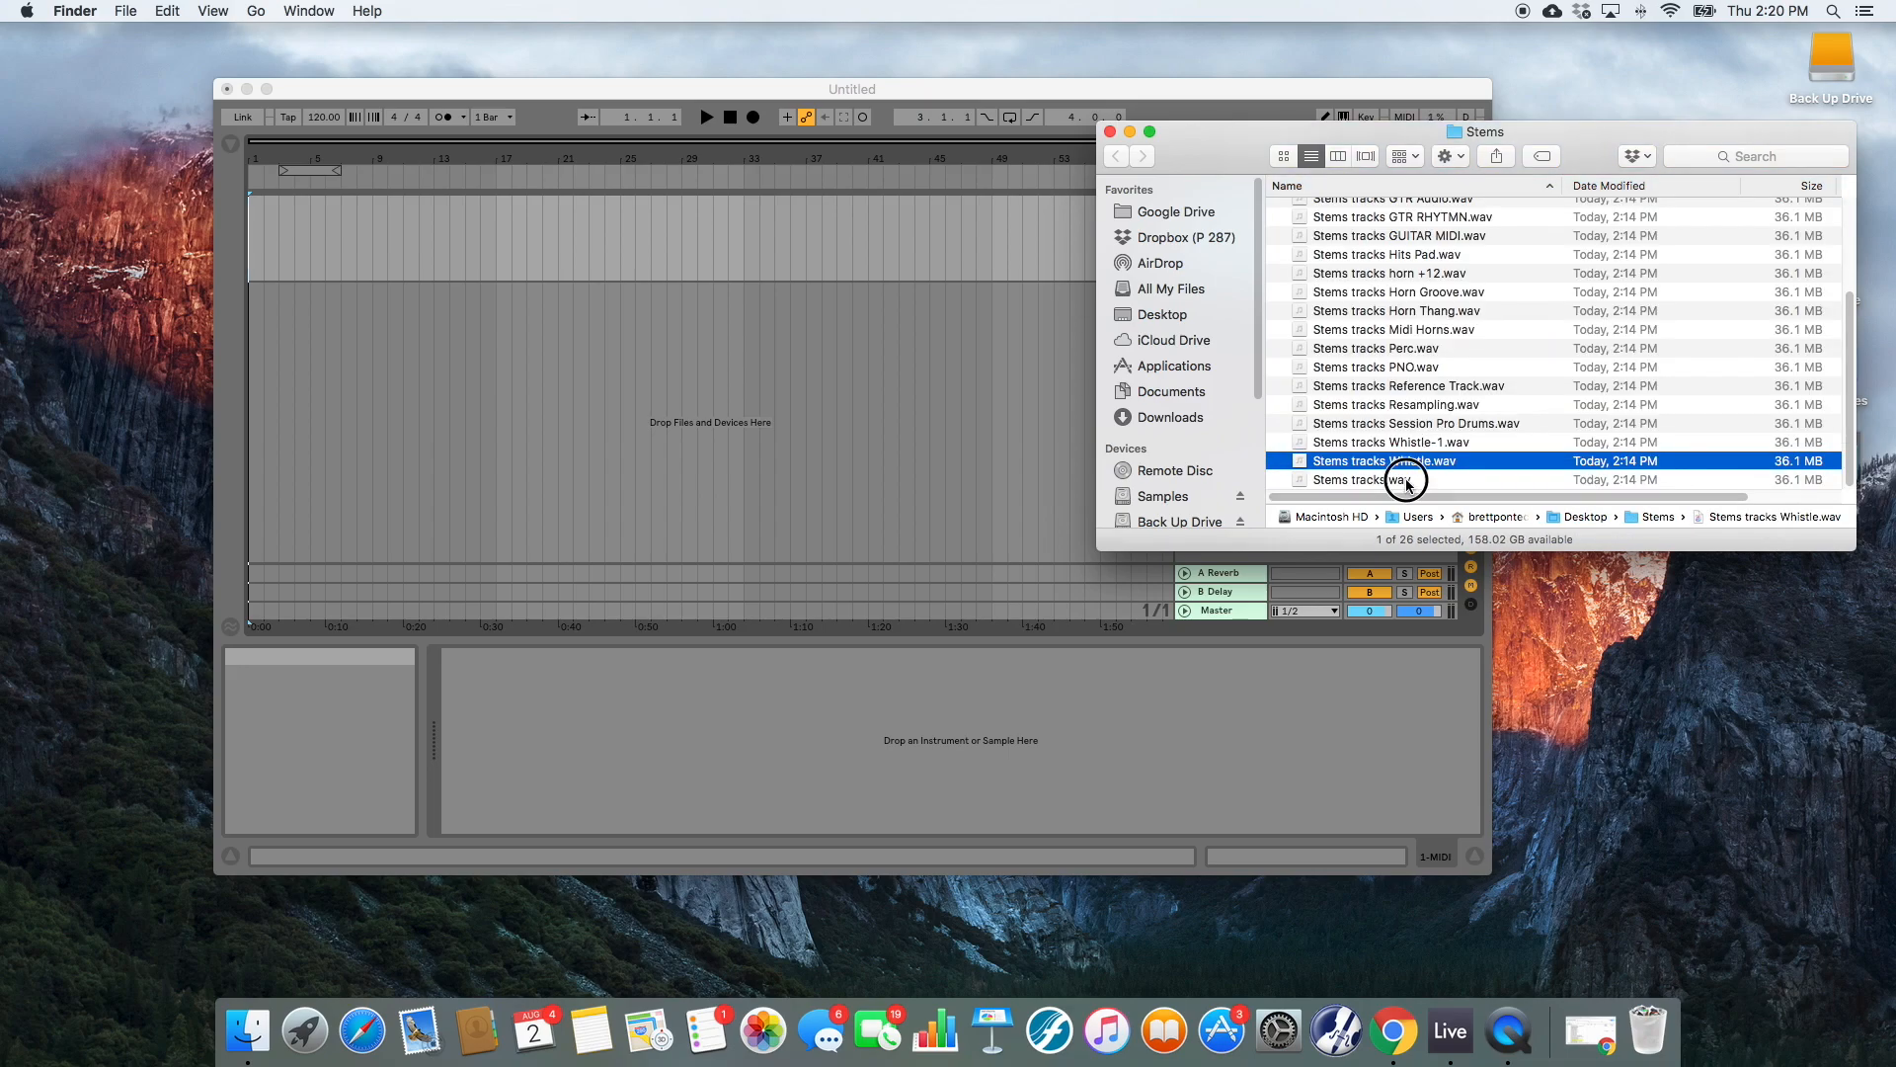
pyautogui.click(1407, 481)
pyautogui.scroll(10, 1407, 483)
pyautogui.keyDown('shift'); pyautogui.click(1404, 210); pyautogui.keyUp('shift')
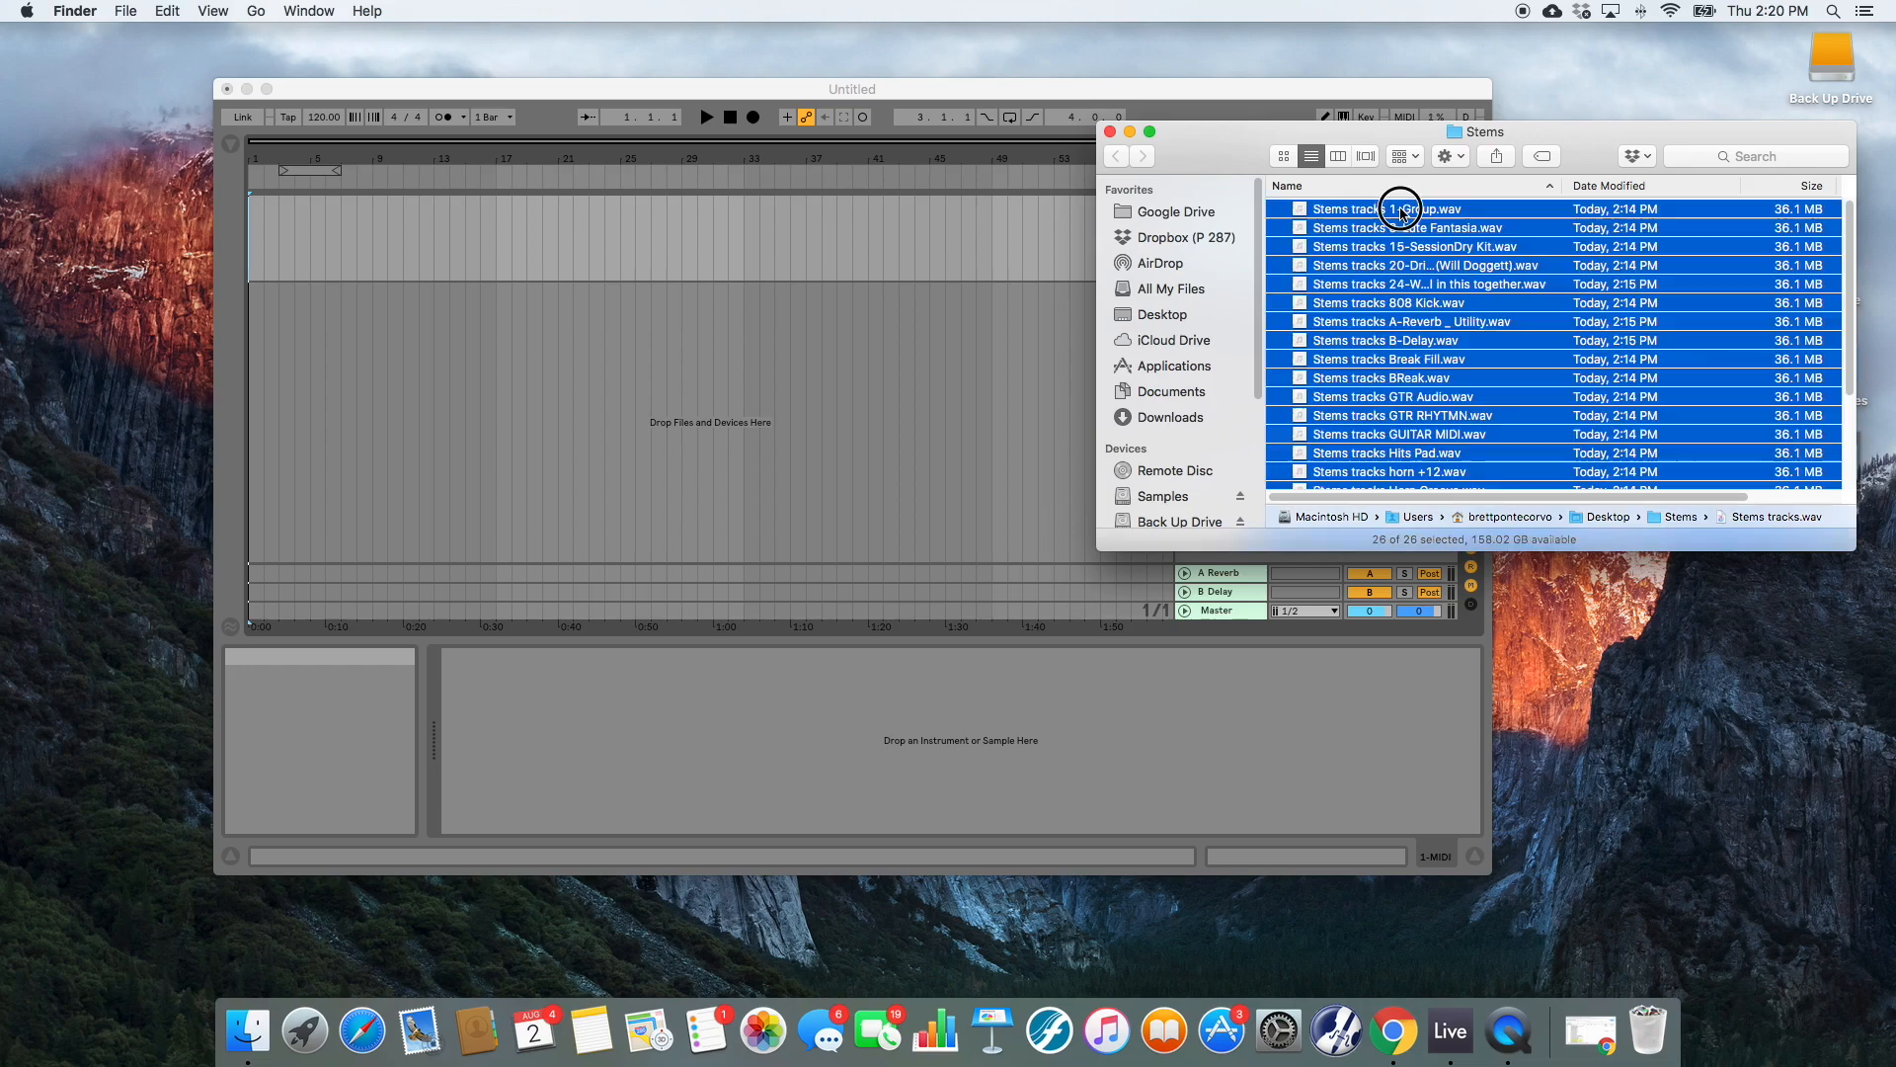
# - Batch-rename all files in the Stems folder, replacing the text "Stems tracks" with nothing
pyautogui.click(1403, 209)
pyautogui.scroll(-5, 1388, 326)
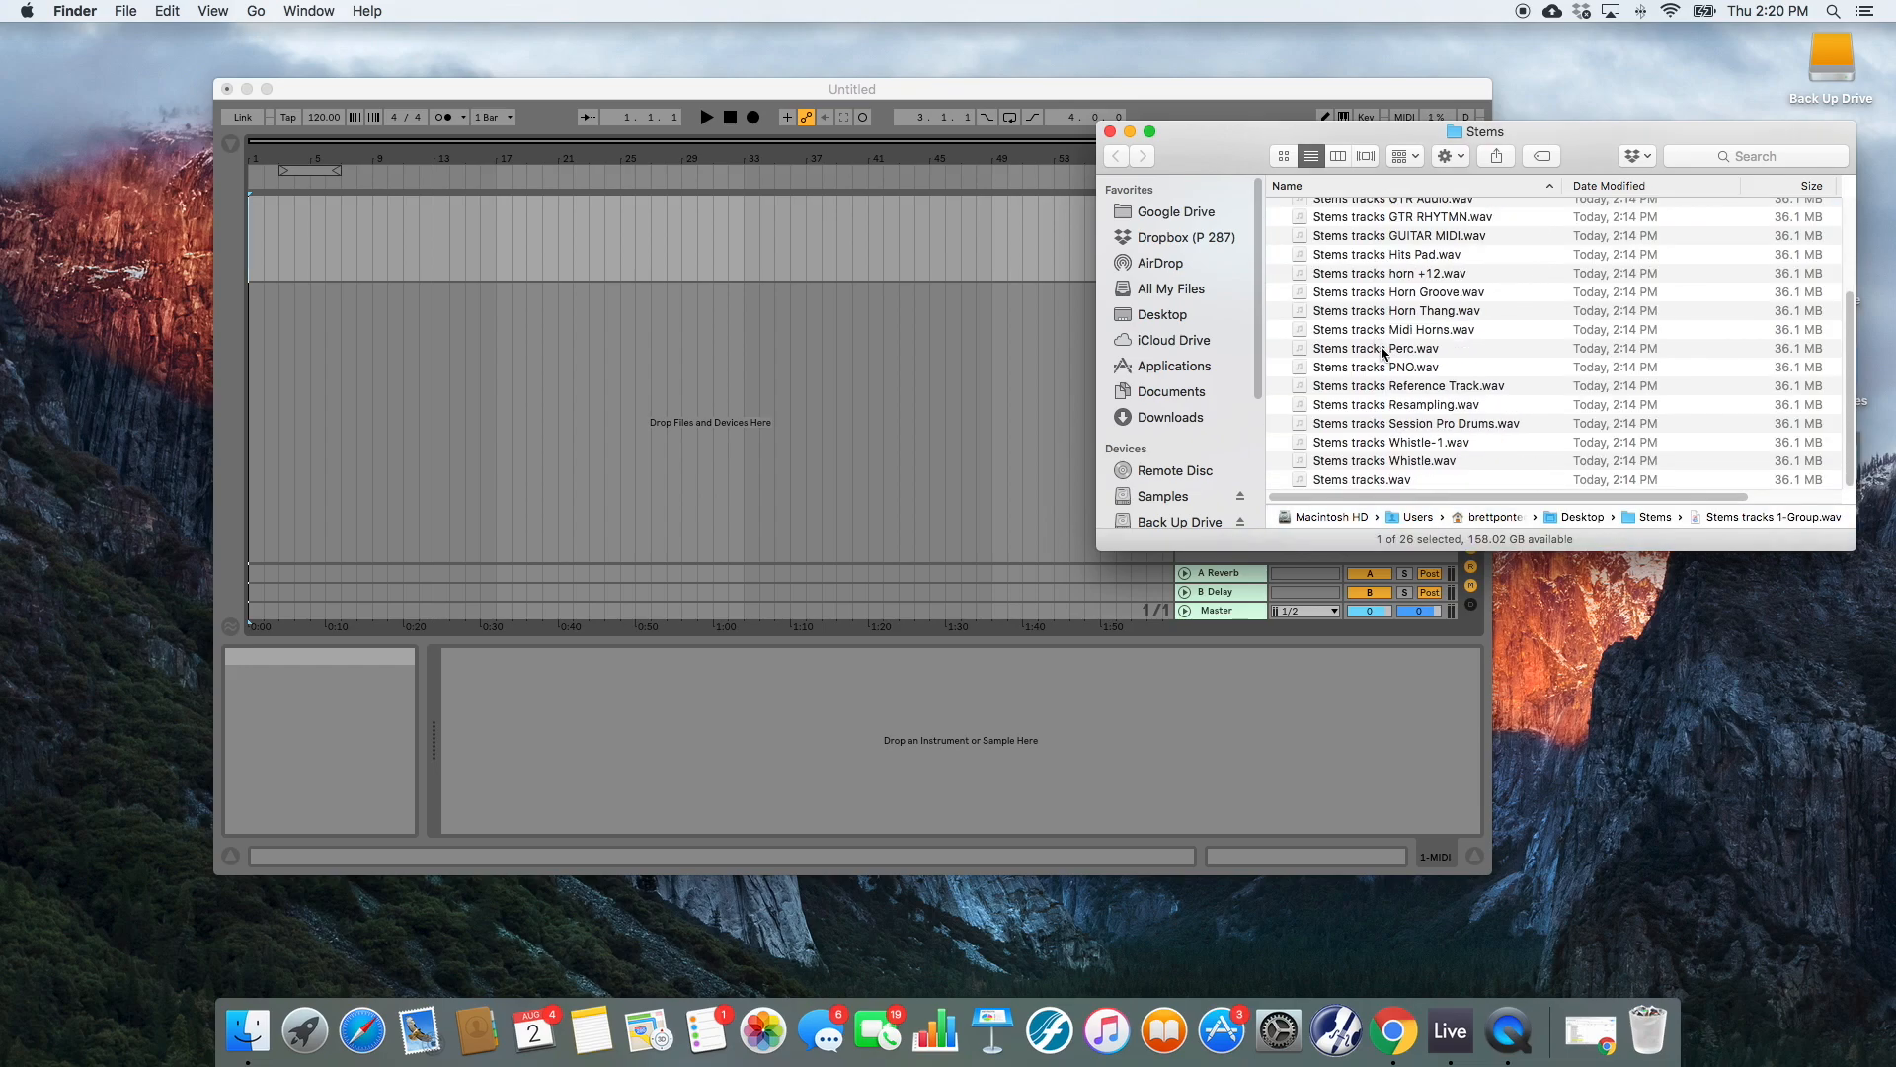
pyautogui.keyDown('shift'); pyautogui.click(1404, 481); pyautogui.keyUp('shift')
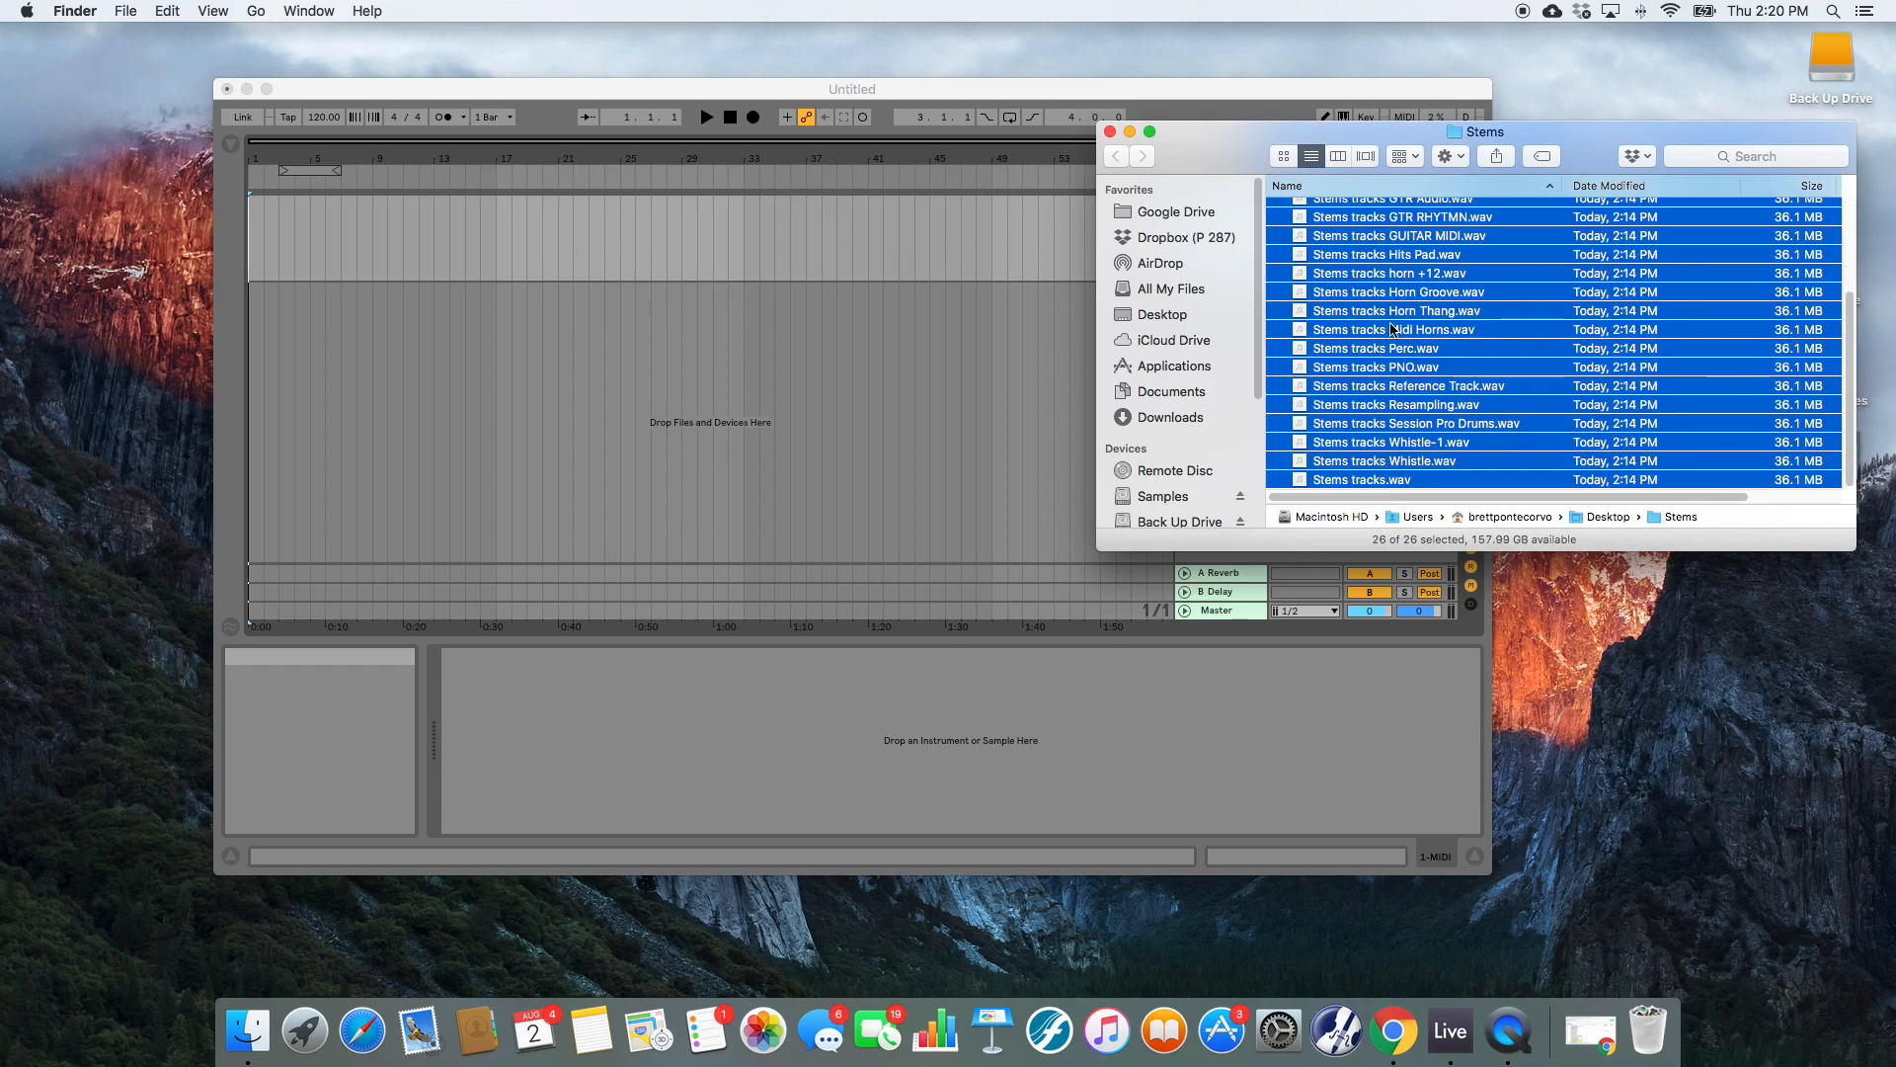
pyautogui.rightClick(1390, 330)
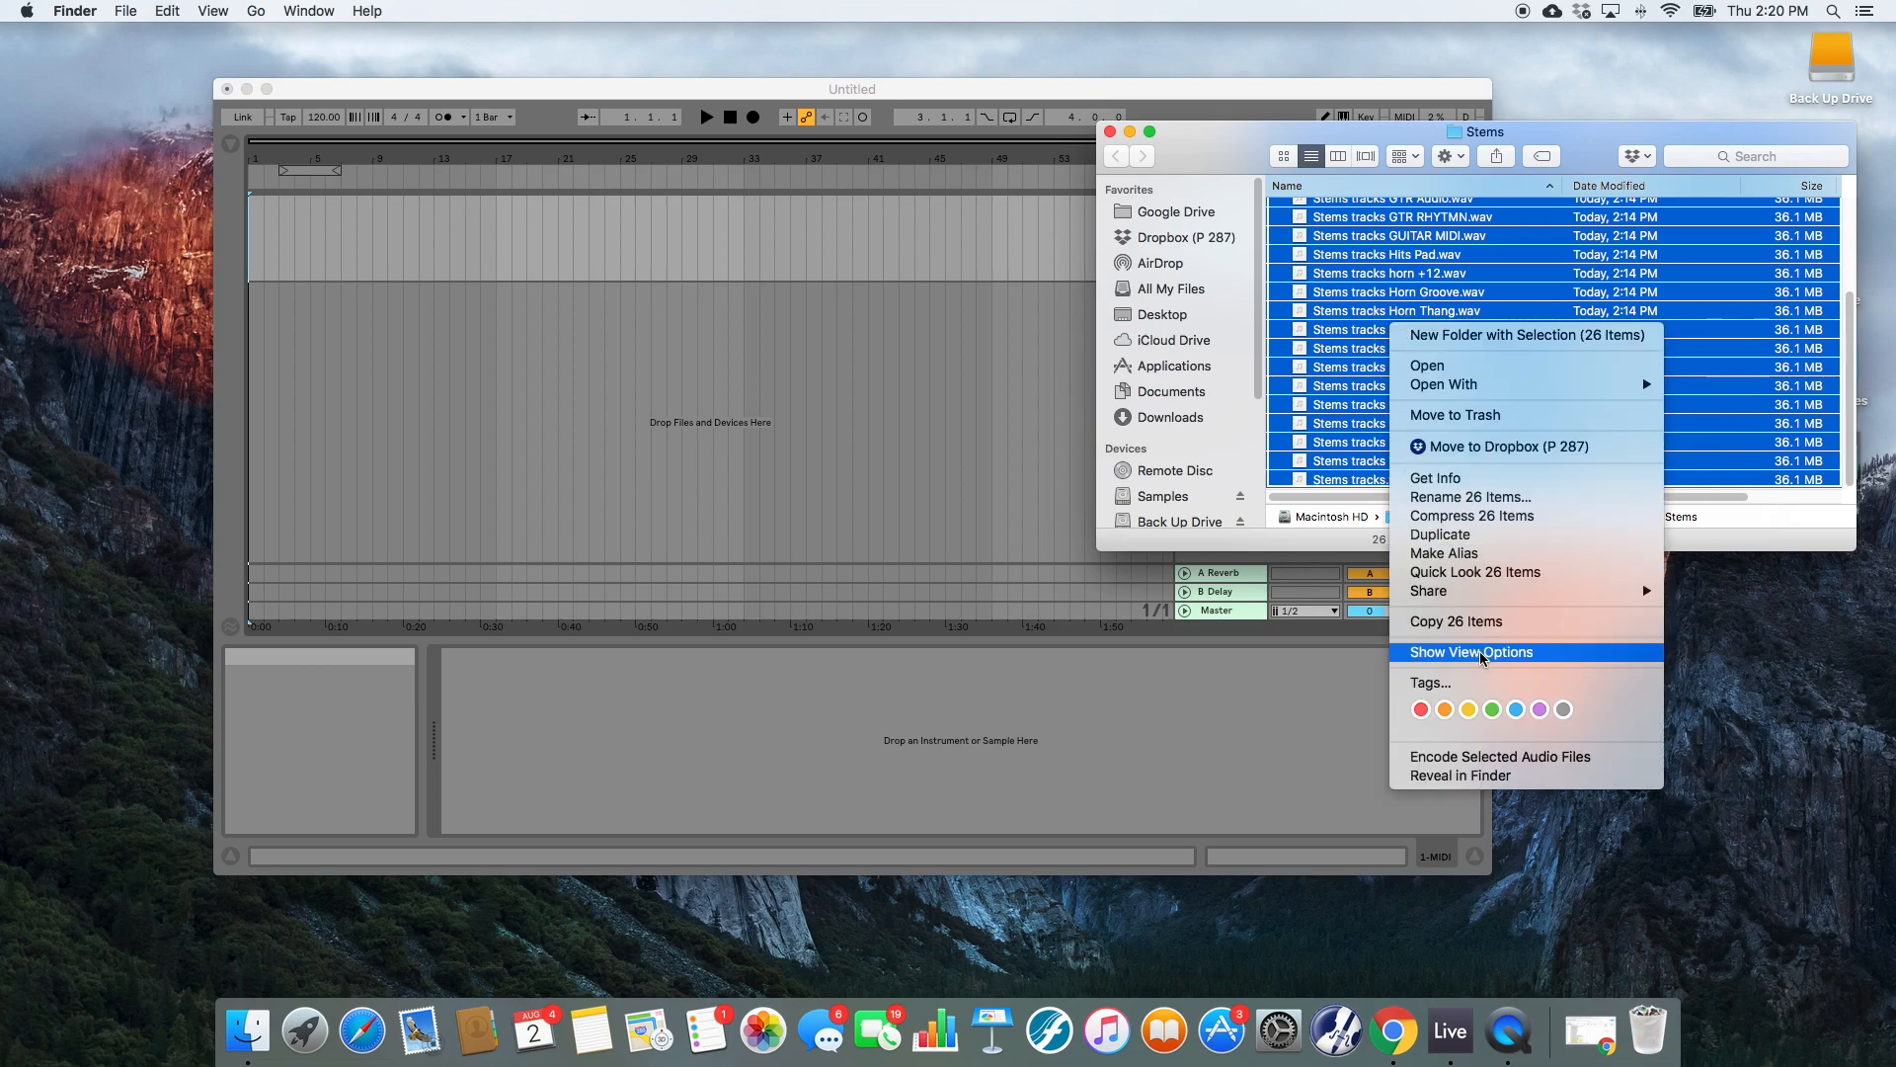
pyautogui.click(1473, 498)
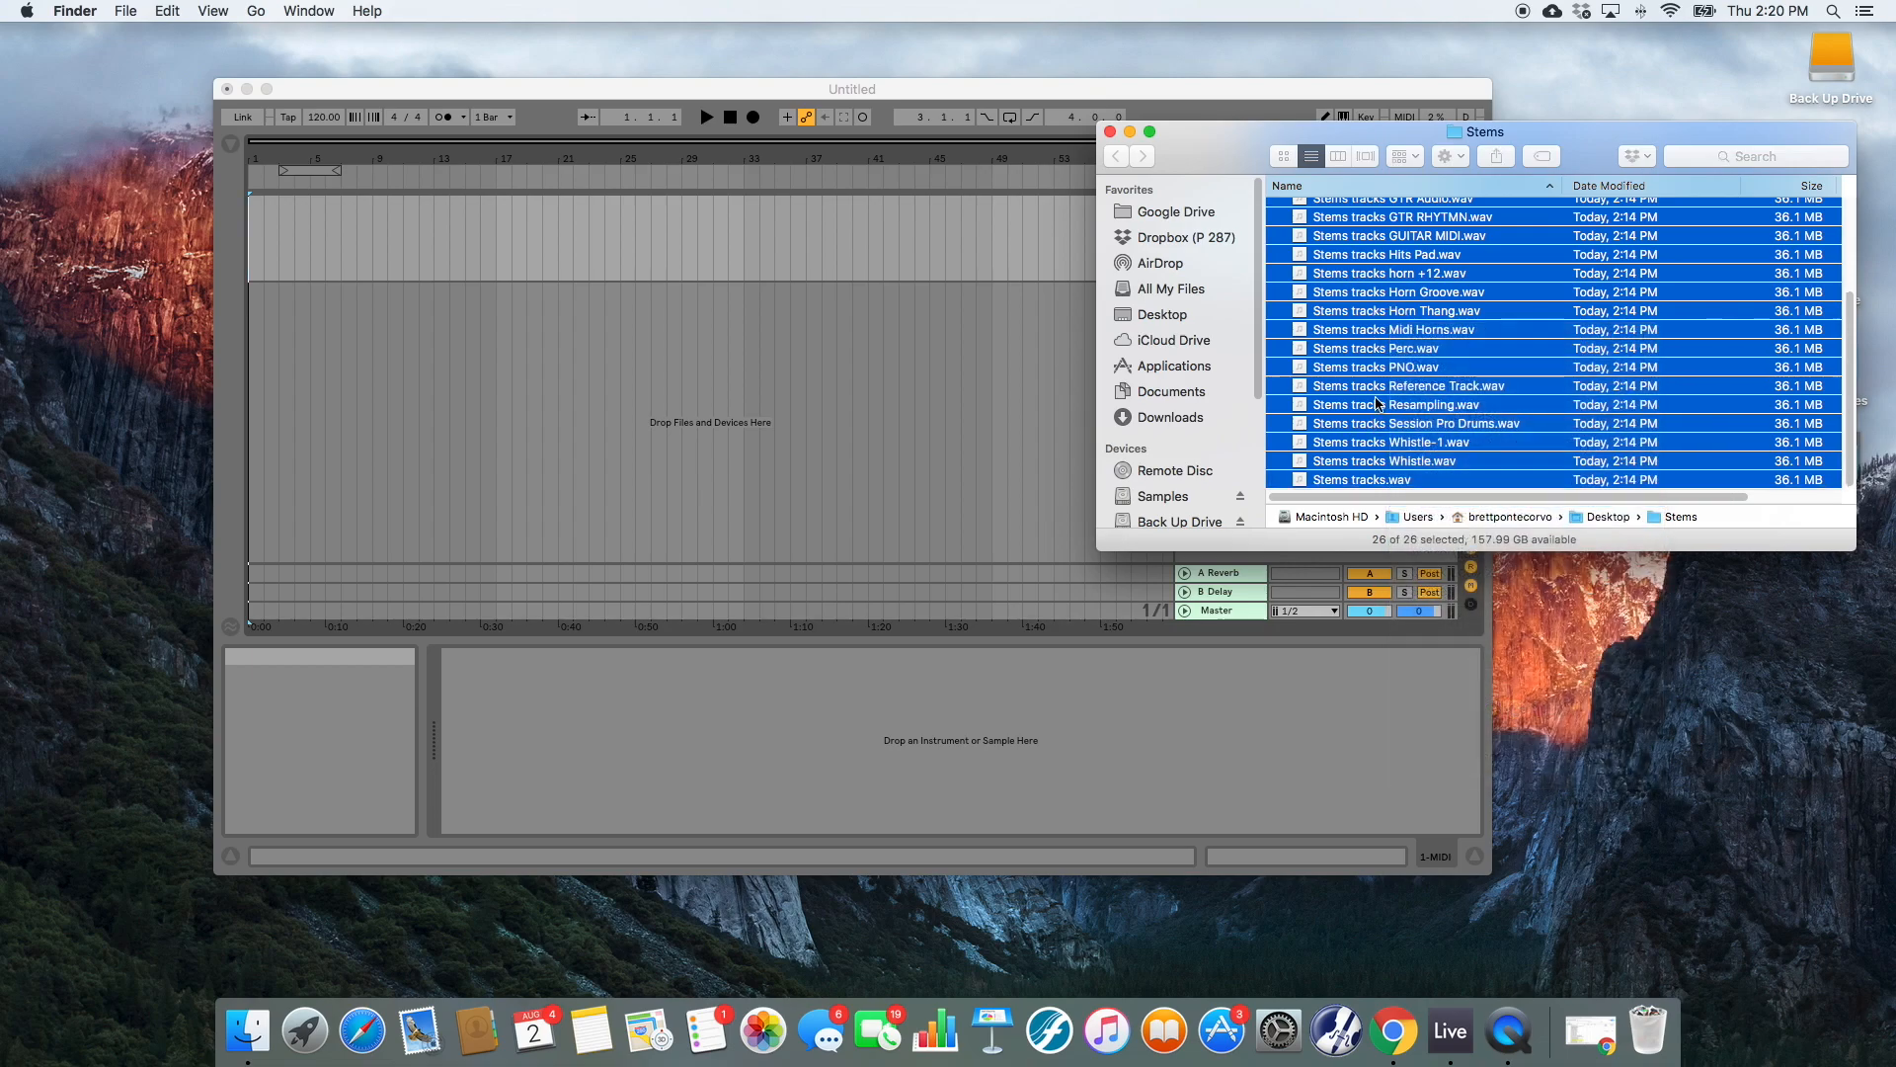
pyautogui.click(1377, 245)
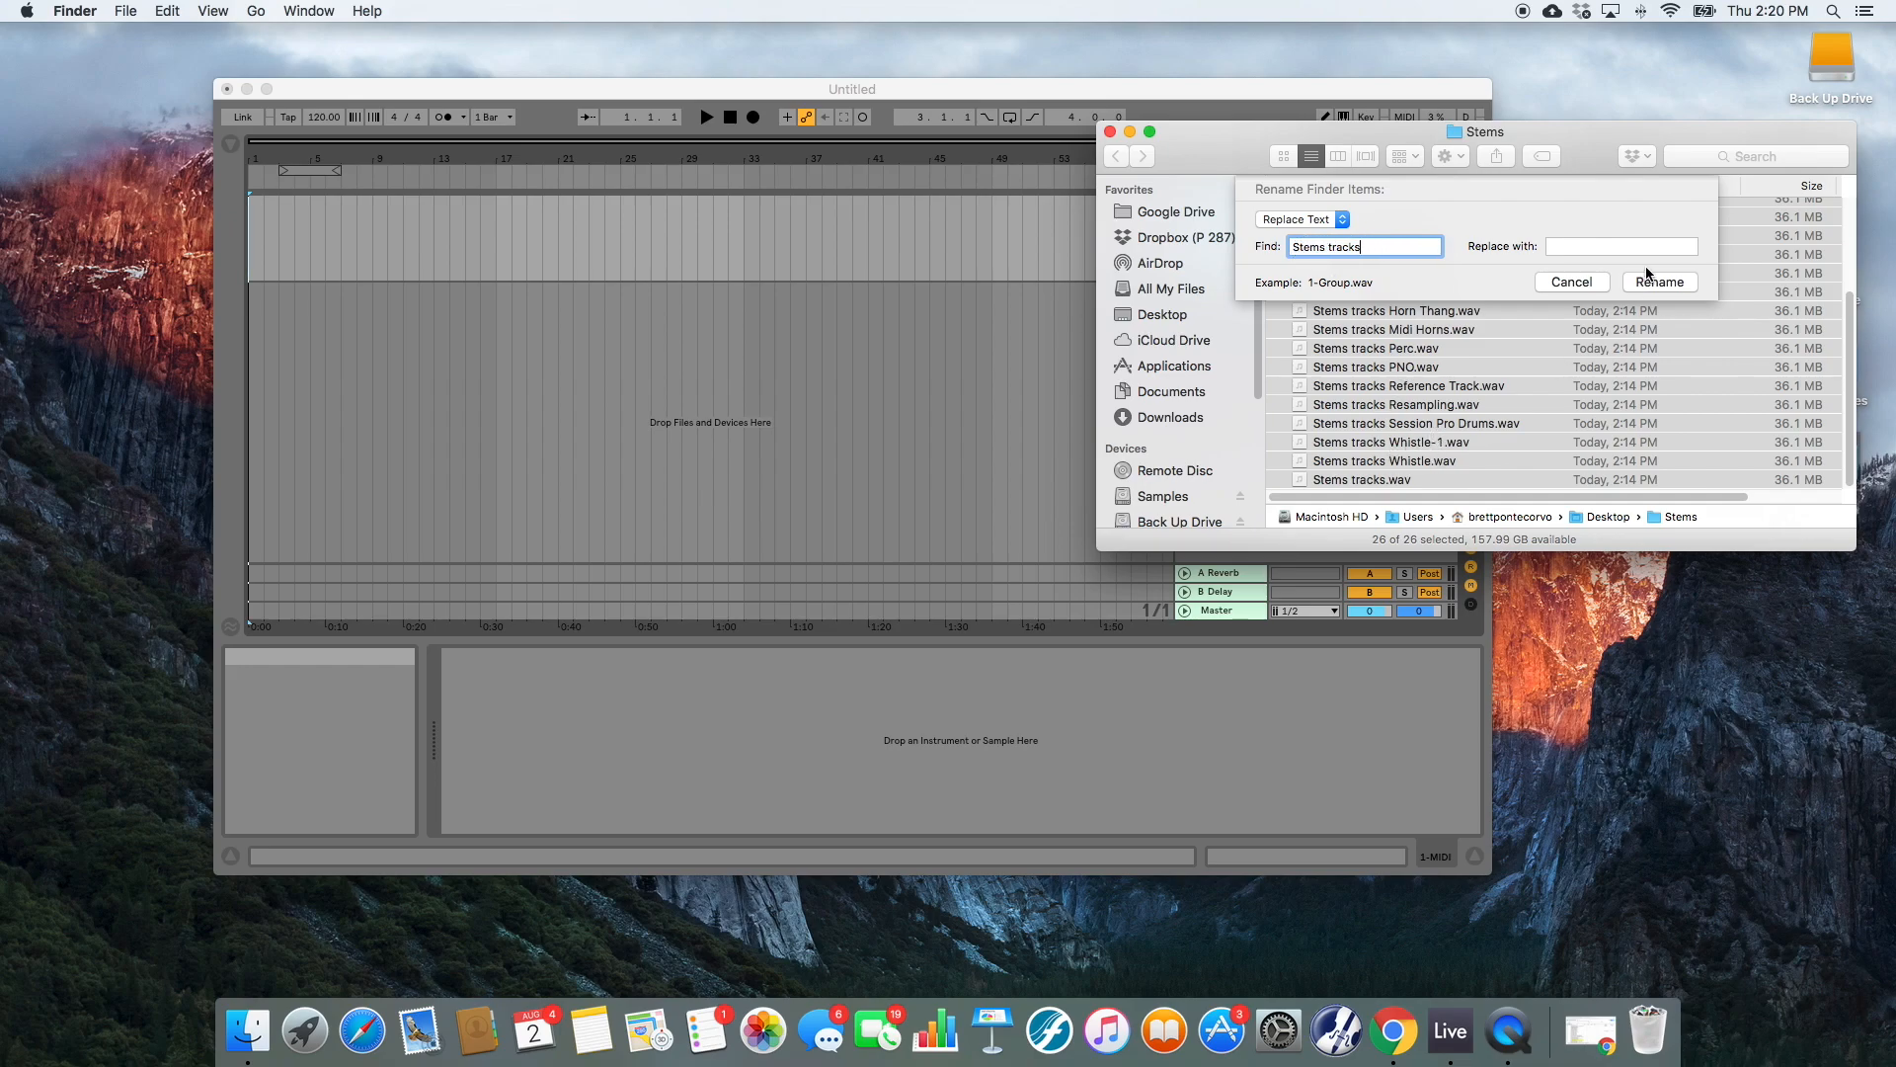
pyautogui.click(1621, 246)
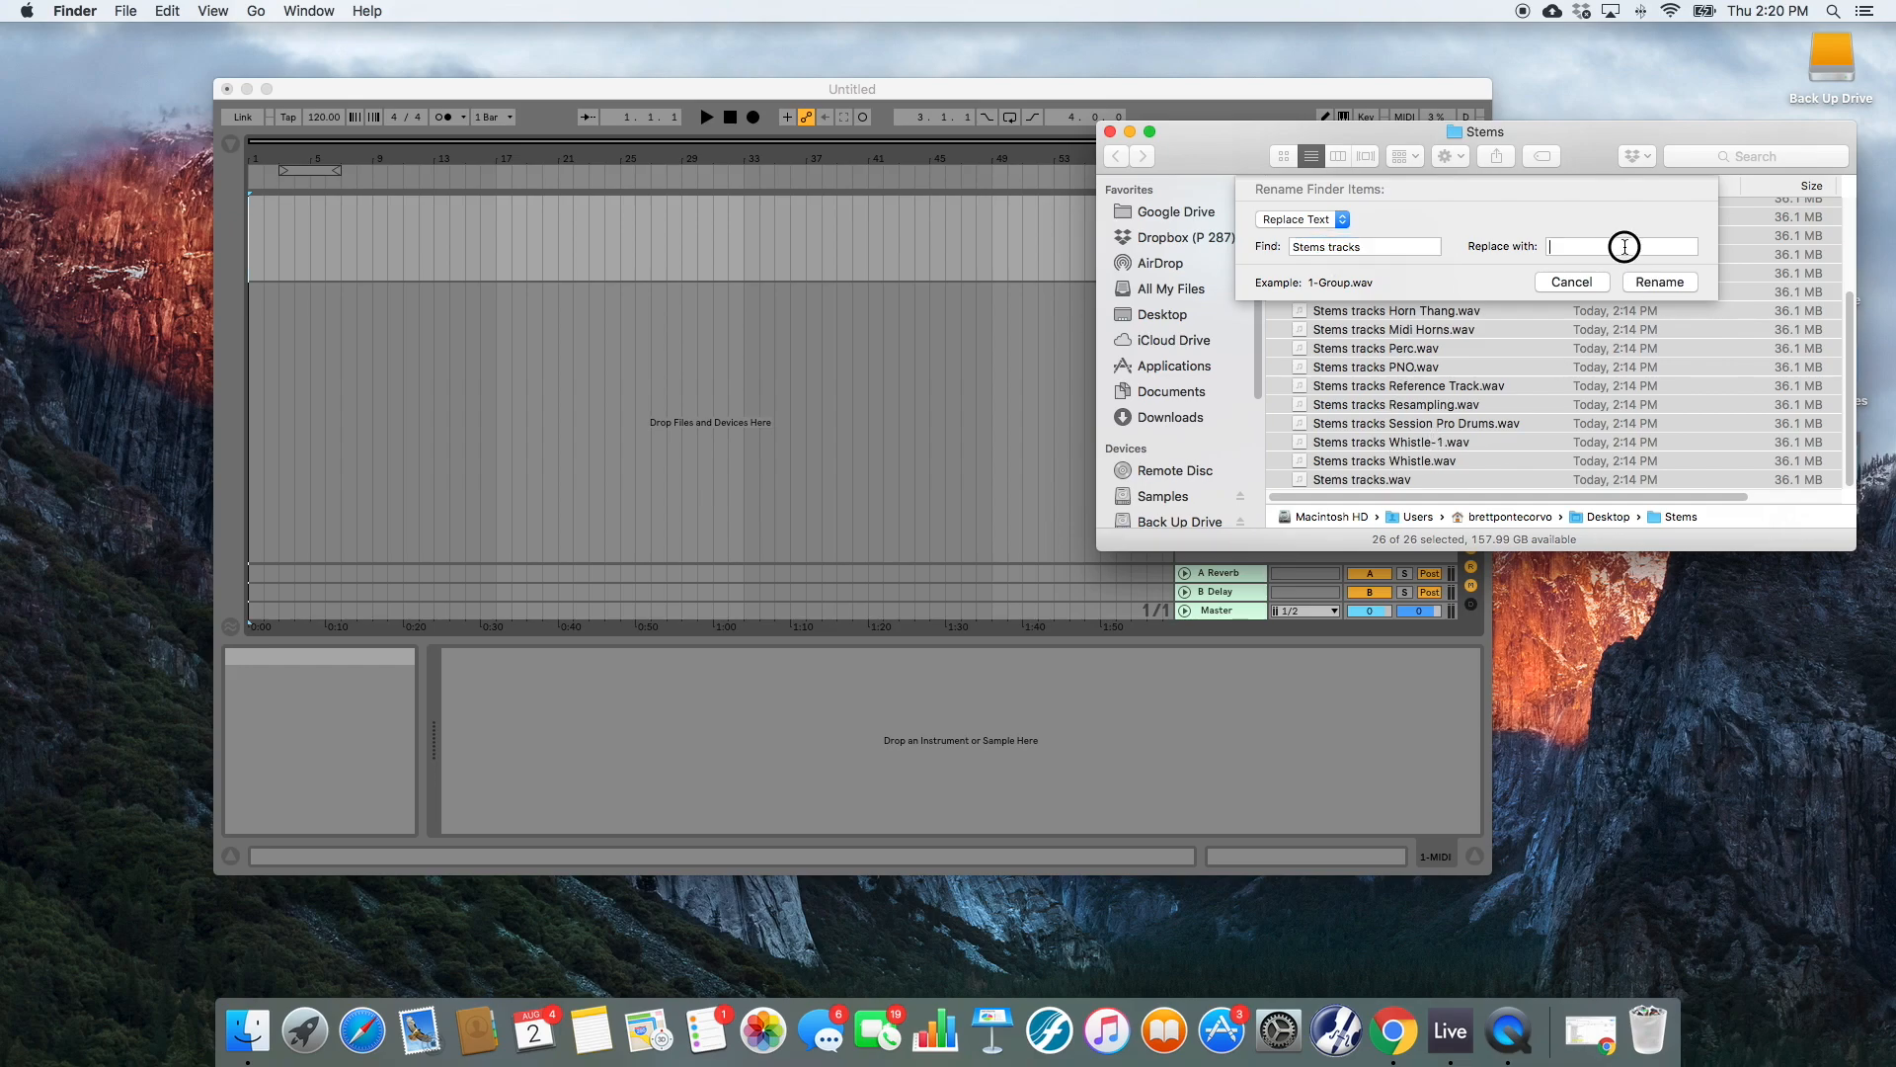
pyautogui.click(1672, 285)
pyautogui.click(1111, 353)
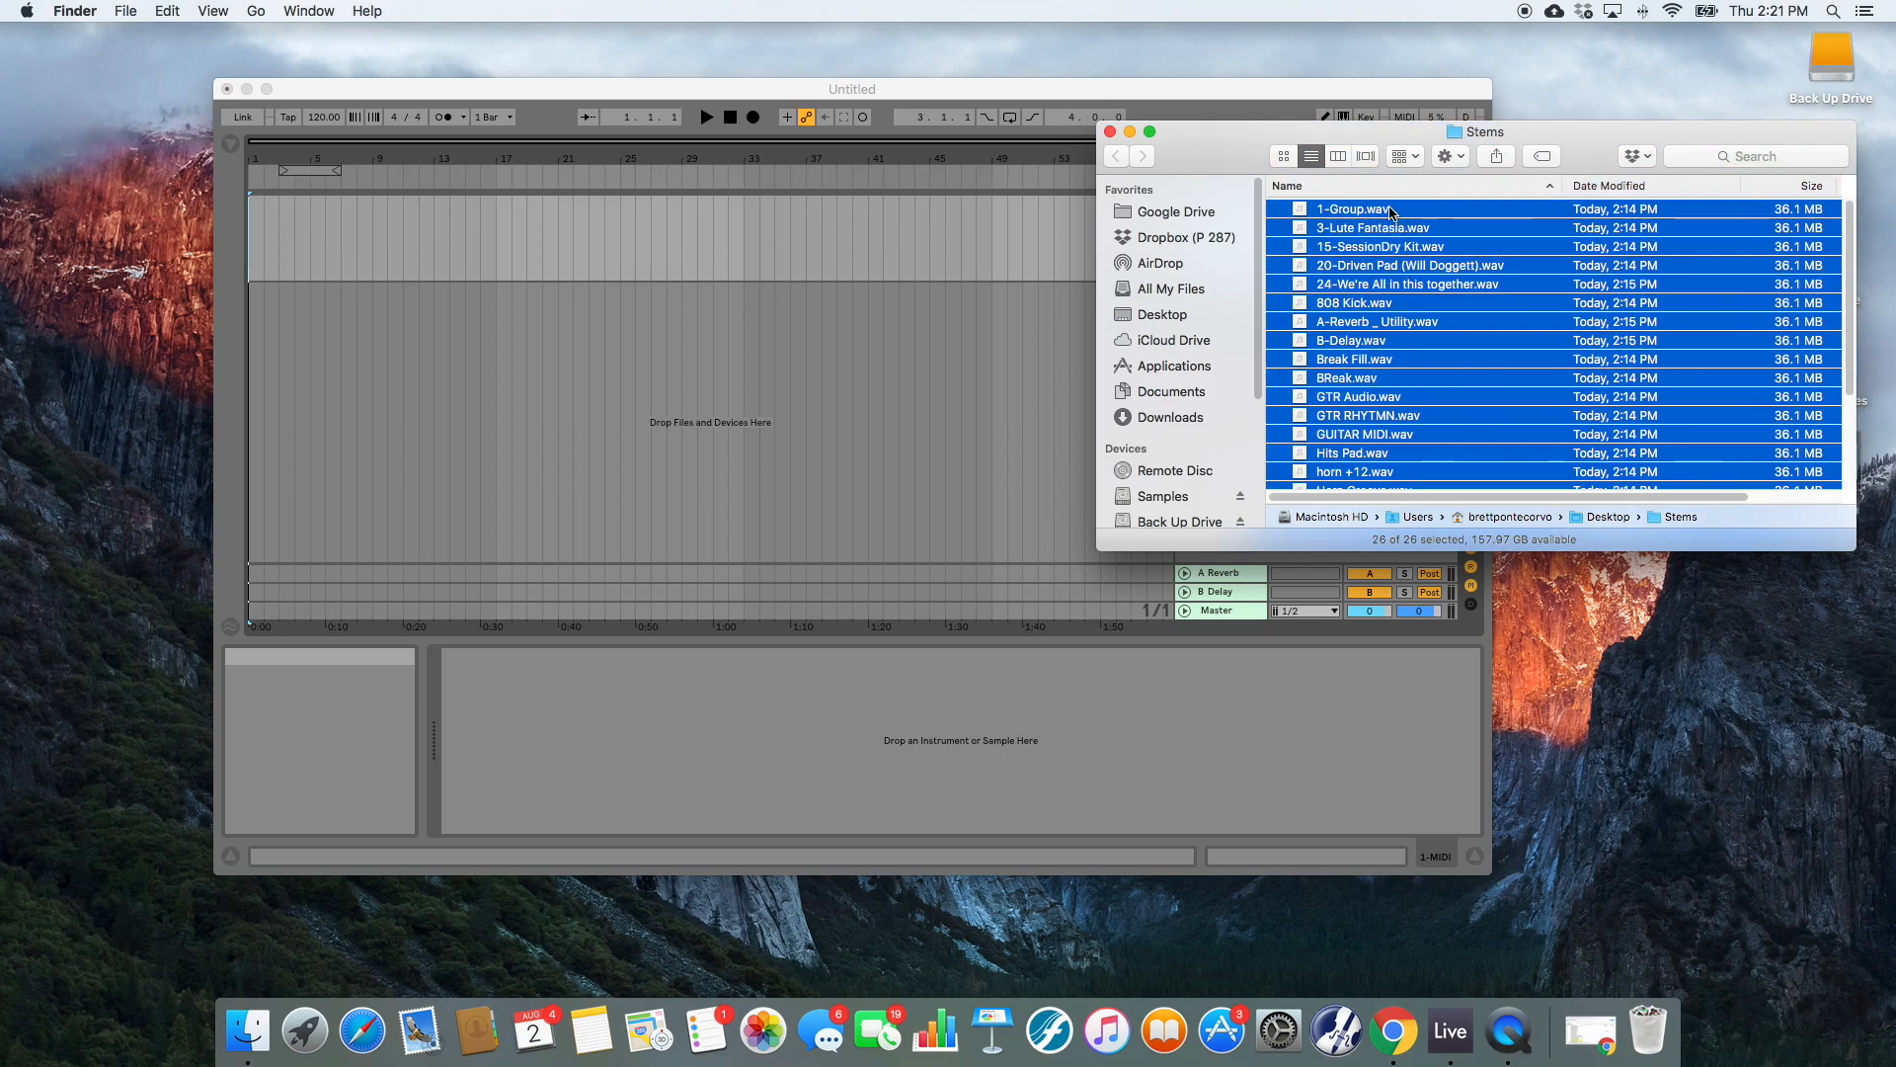
# - Import all renamed stems except the unnamed .wav file into Live as separate tracks below 1 MIDI, starting at bar 4
pyautogui.click(1391, 212)
pyautogui.scroll(-5, 1404, 370)
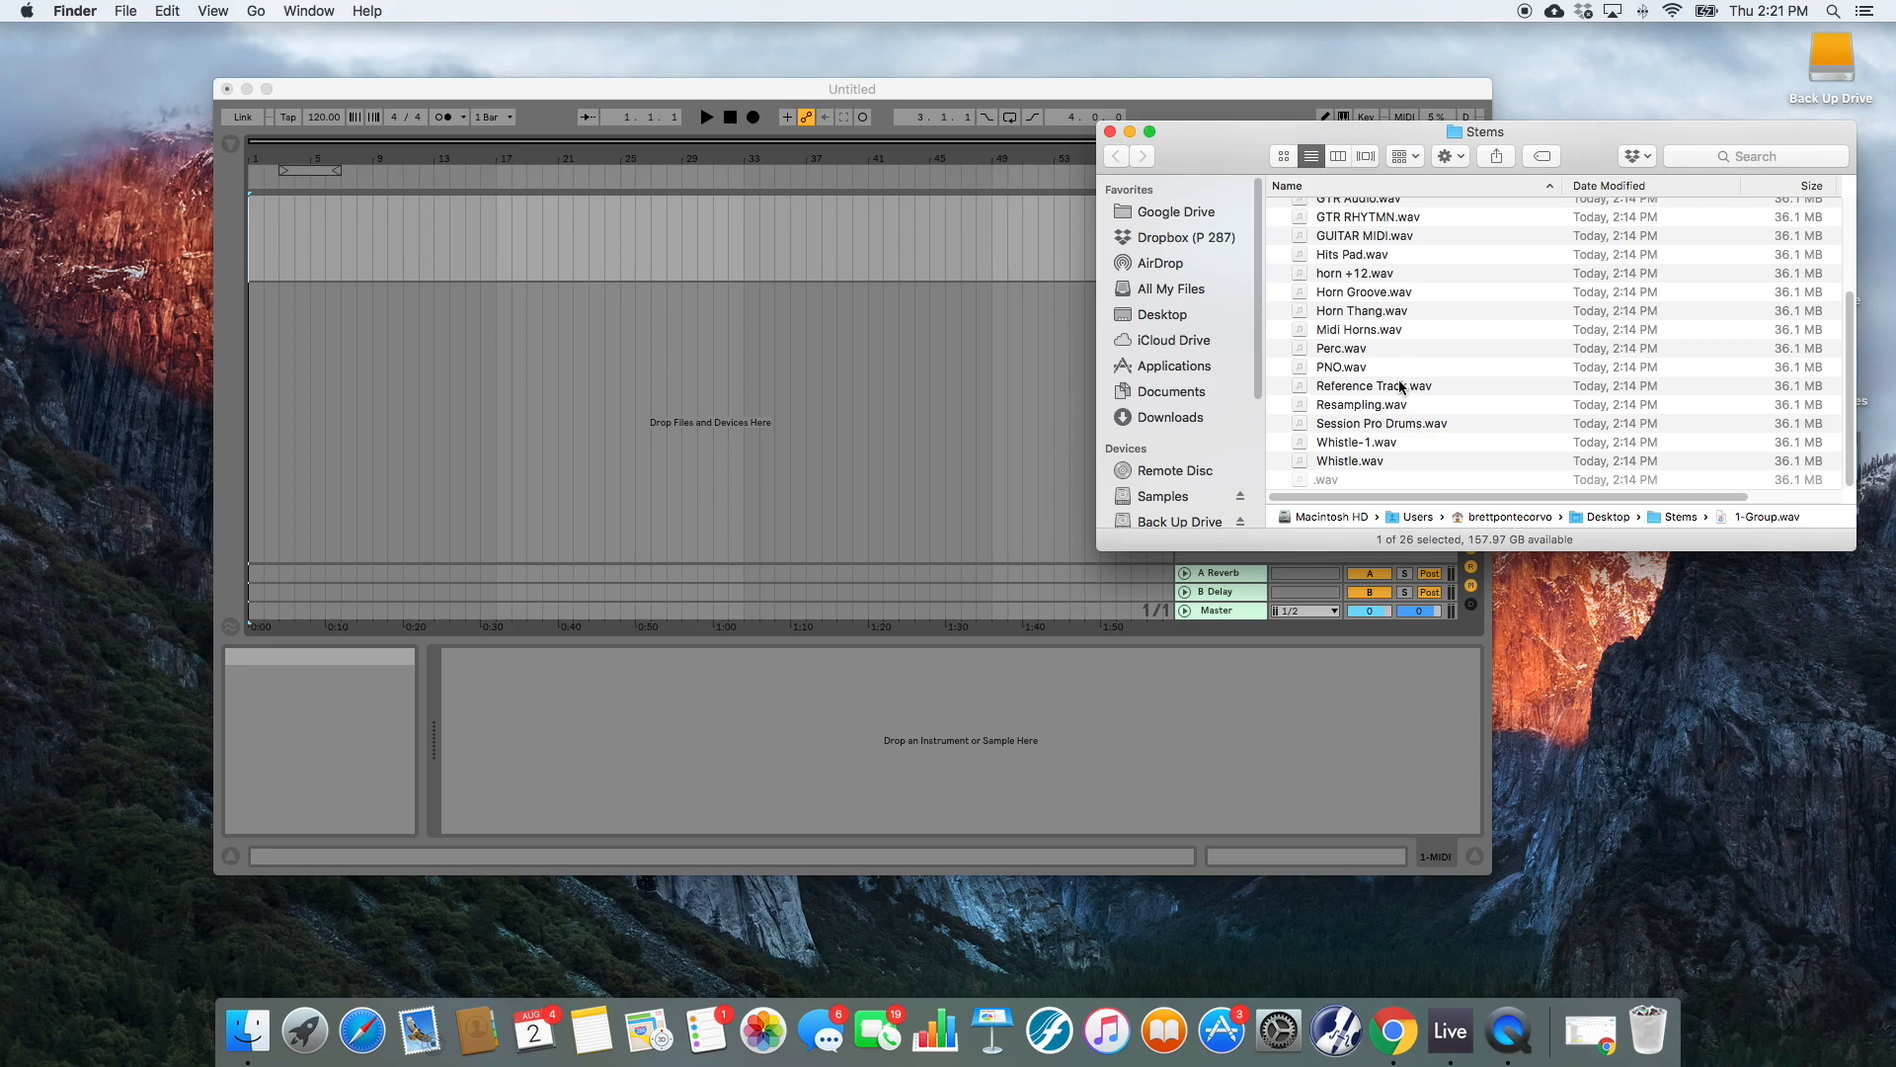
pyautogui.keyDown('shift'); pyautogui.click(1359, 464); pyautogui.keyUp('shift')
pyautogui.scroll(5, 1359, 465)
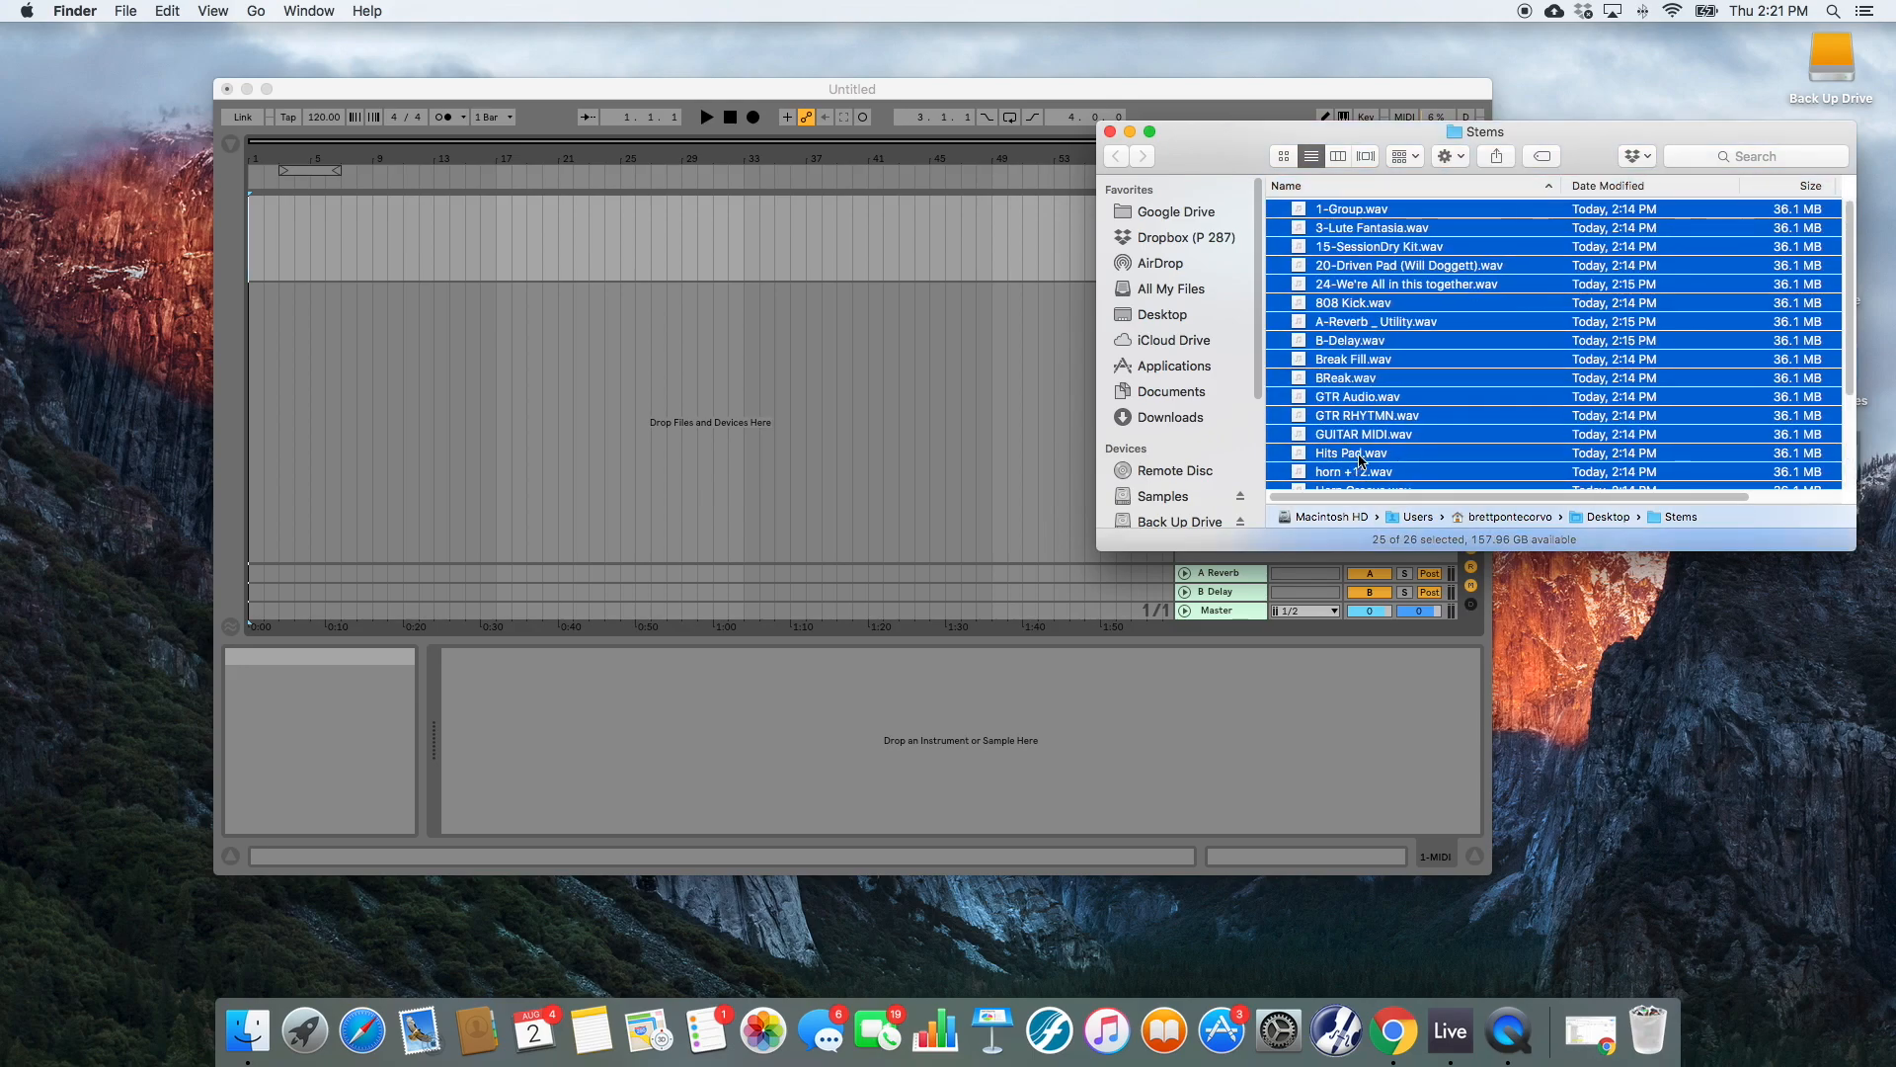
pyautogui.moveTo(1351, 202); pyautogui.dragTo(295, 328)
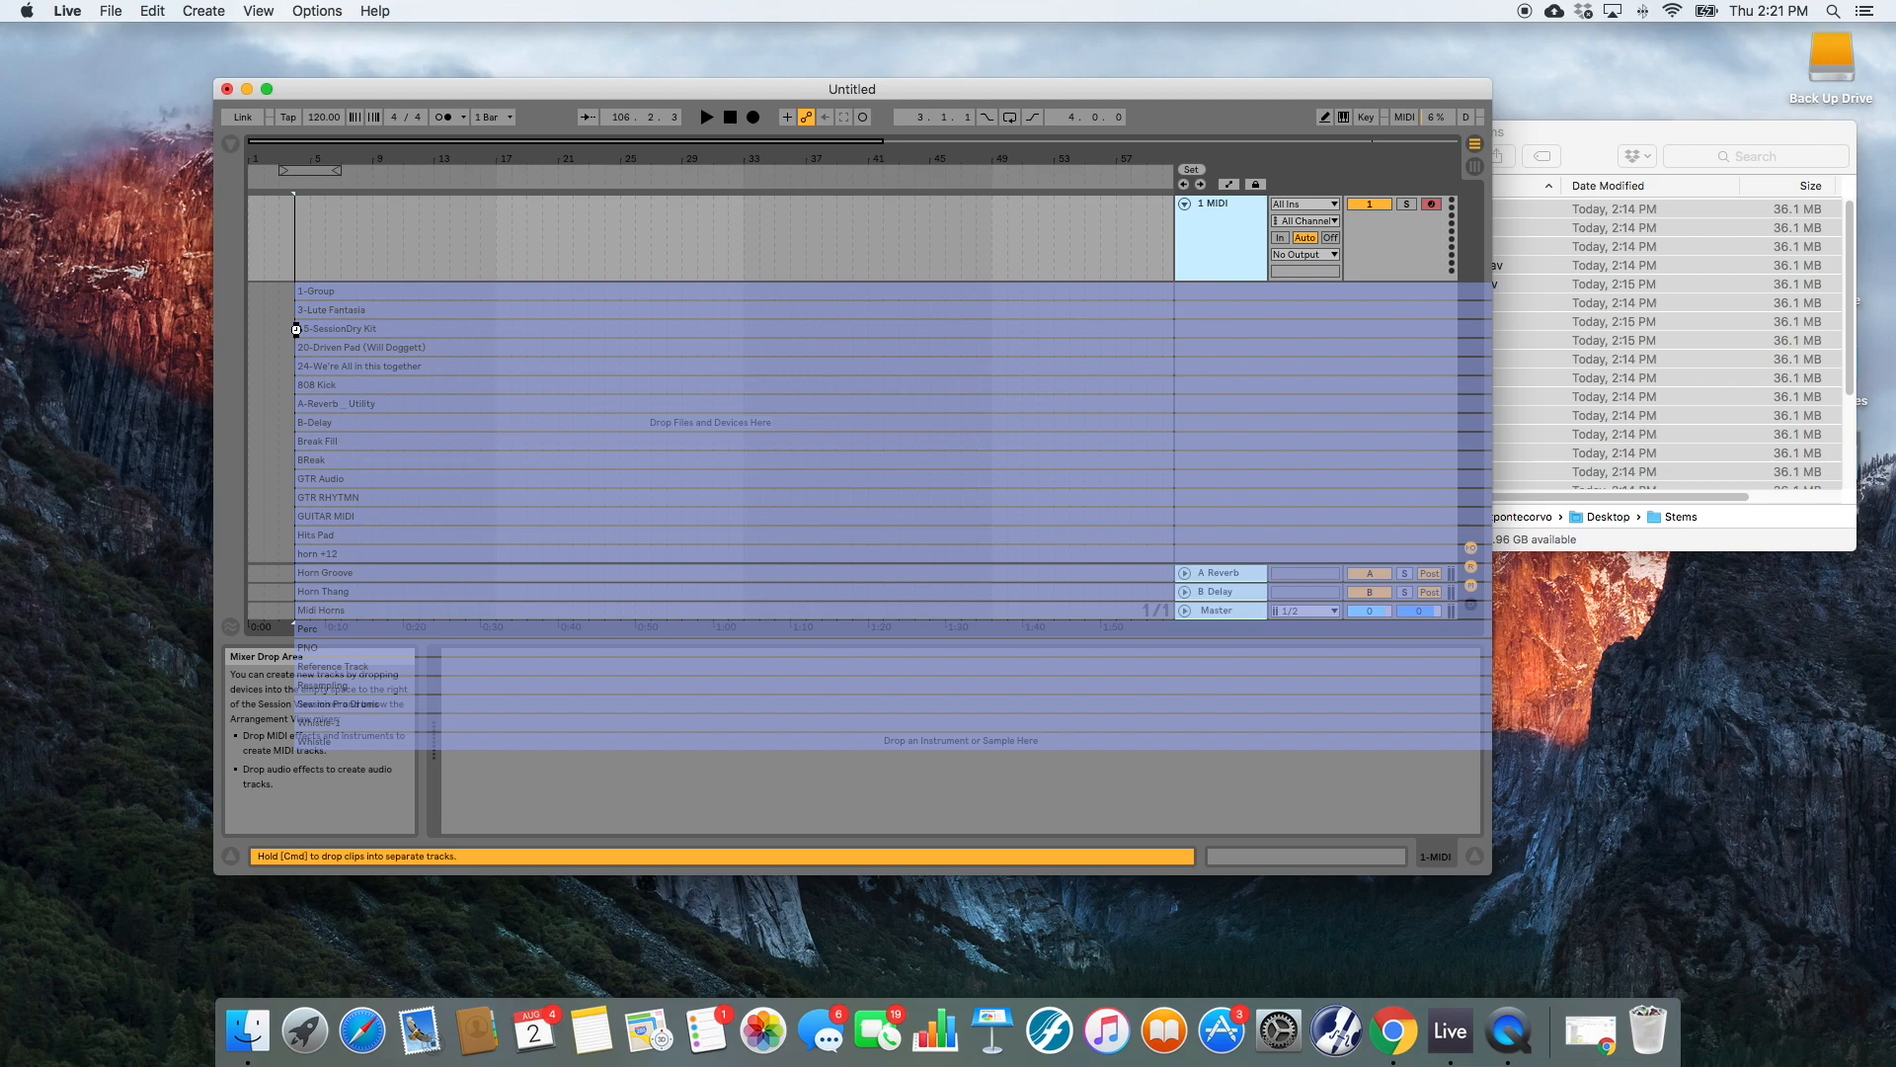
pyautogui.moveTo(295, 328); pyautogui.dragTo(295, 329)
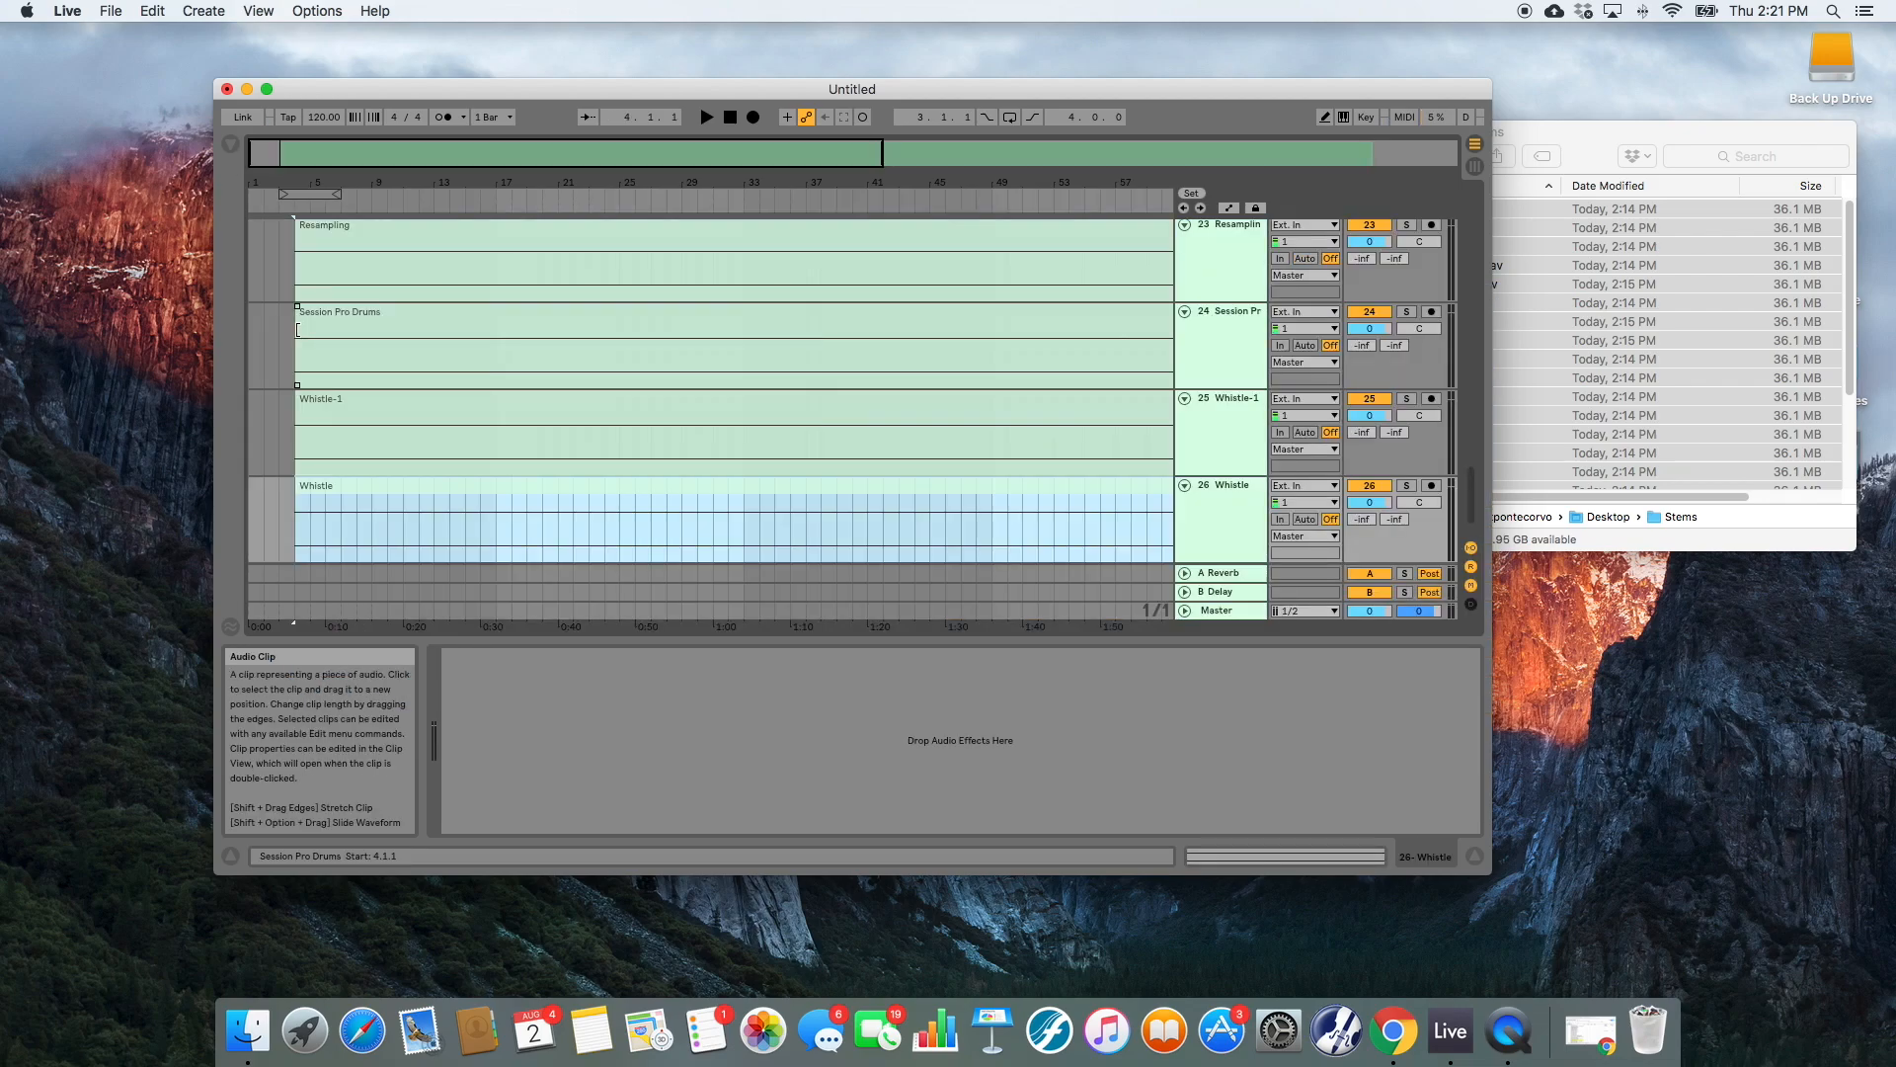
# - Move the Live window aside and enlarge the Stems Finder window so the whole file list fits
pyautogui.click(266, 91)
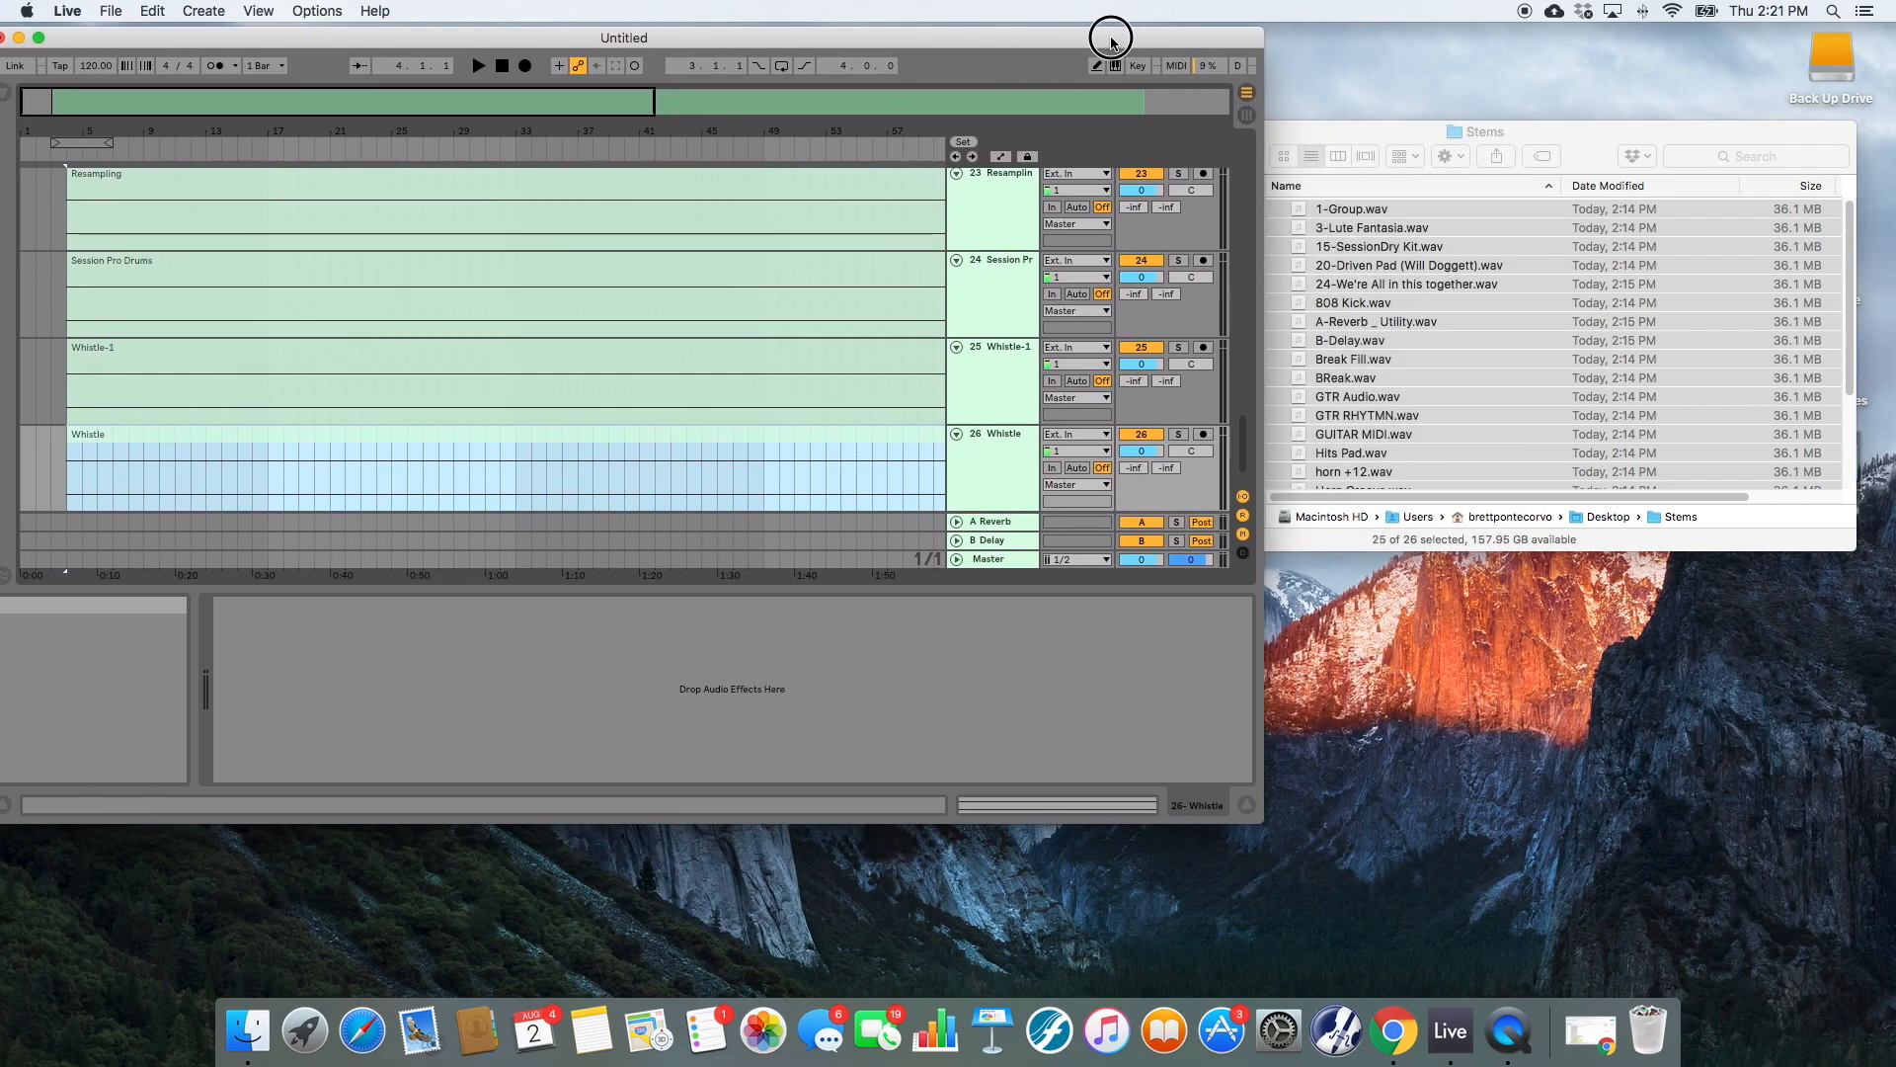
pyautogui.moveTo(1111, 39); pyautogui.dragTo(1082, 35)
pyautogui.click(1579, 339)
pyautogui.moveTo(1851, 547); pyautogui.dragTo(1888, 993)
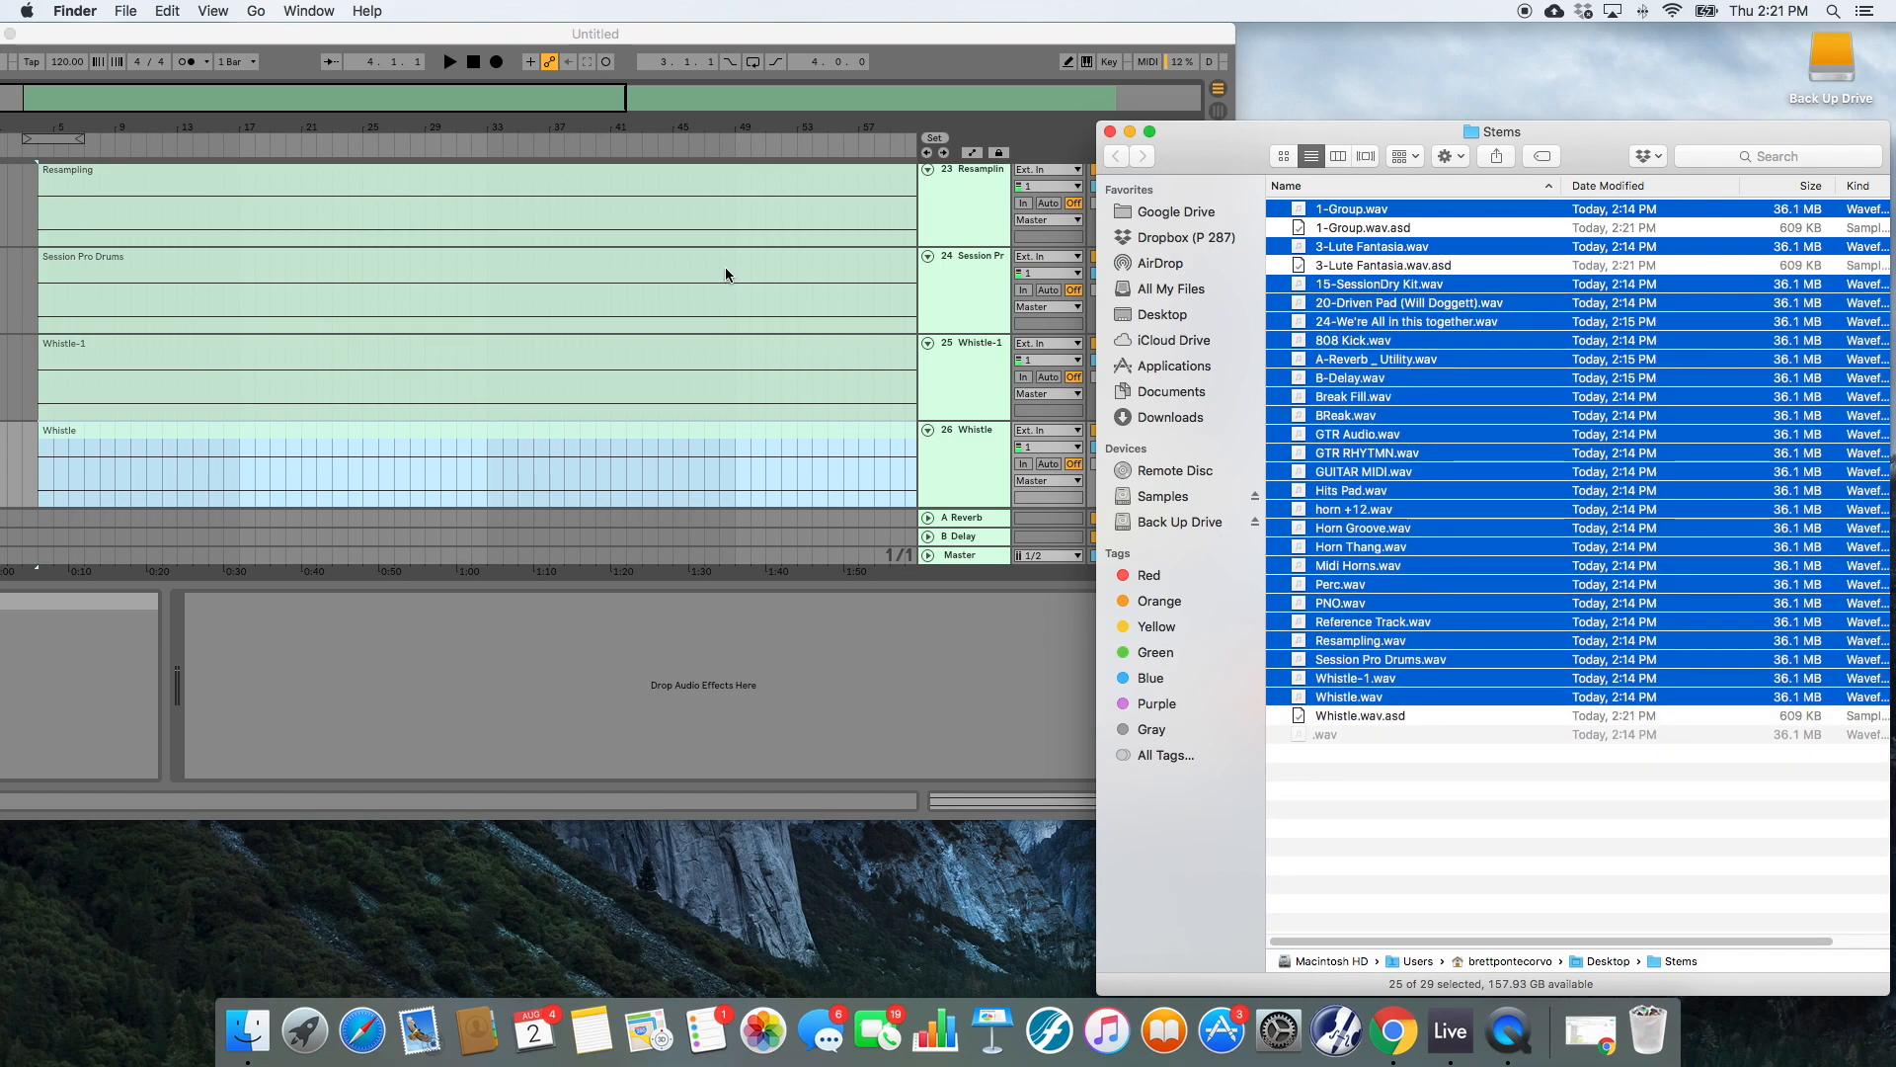
# - Show Live in full screen with the clips' full length in view and look through the waveforms of the imported stems
pyautogui.click(673, 38)
pyautogui.moveTo(193, 34); pyautogui.dragTo(332, 33)
pyautogui.click(150, 34)
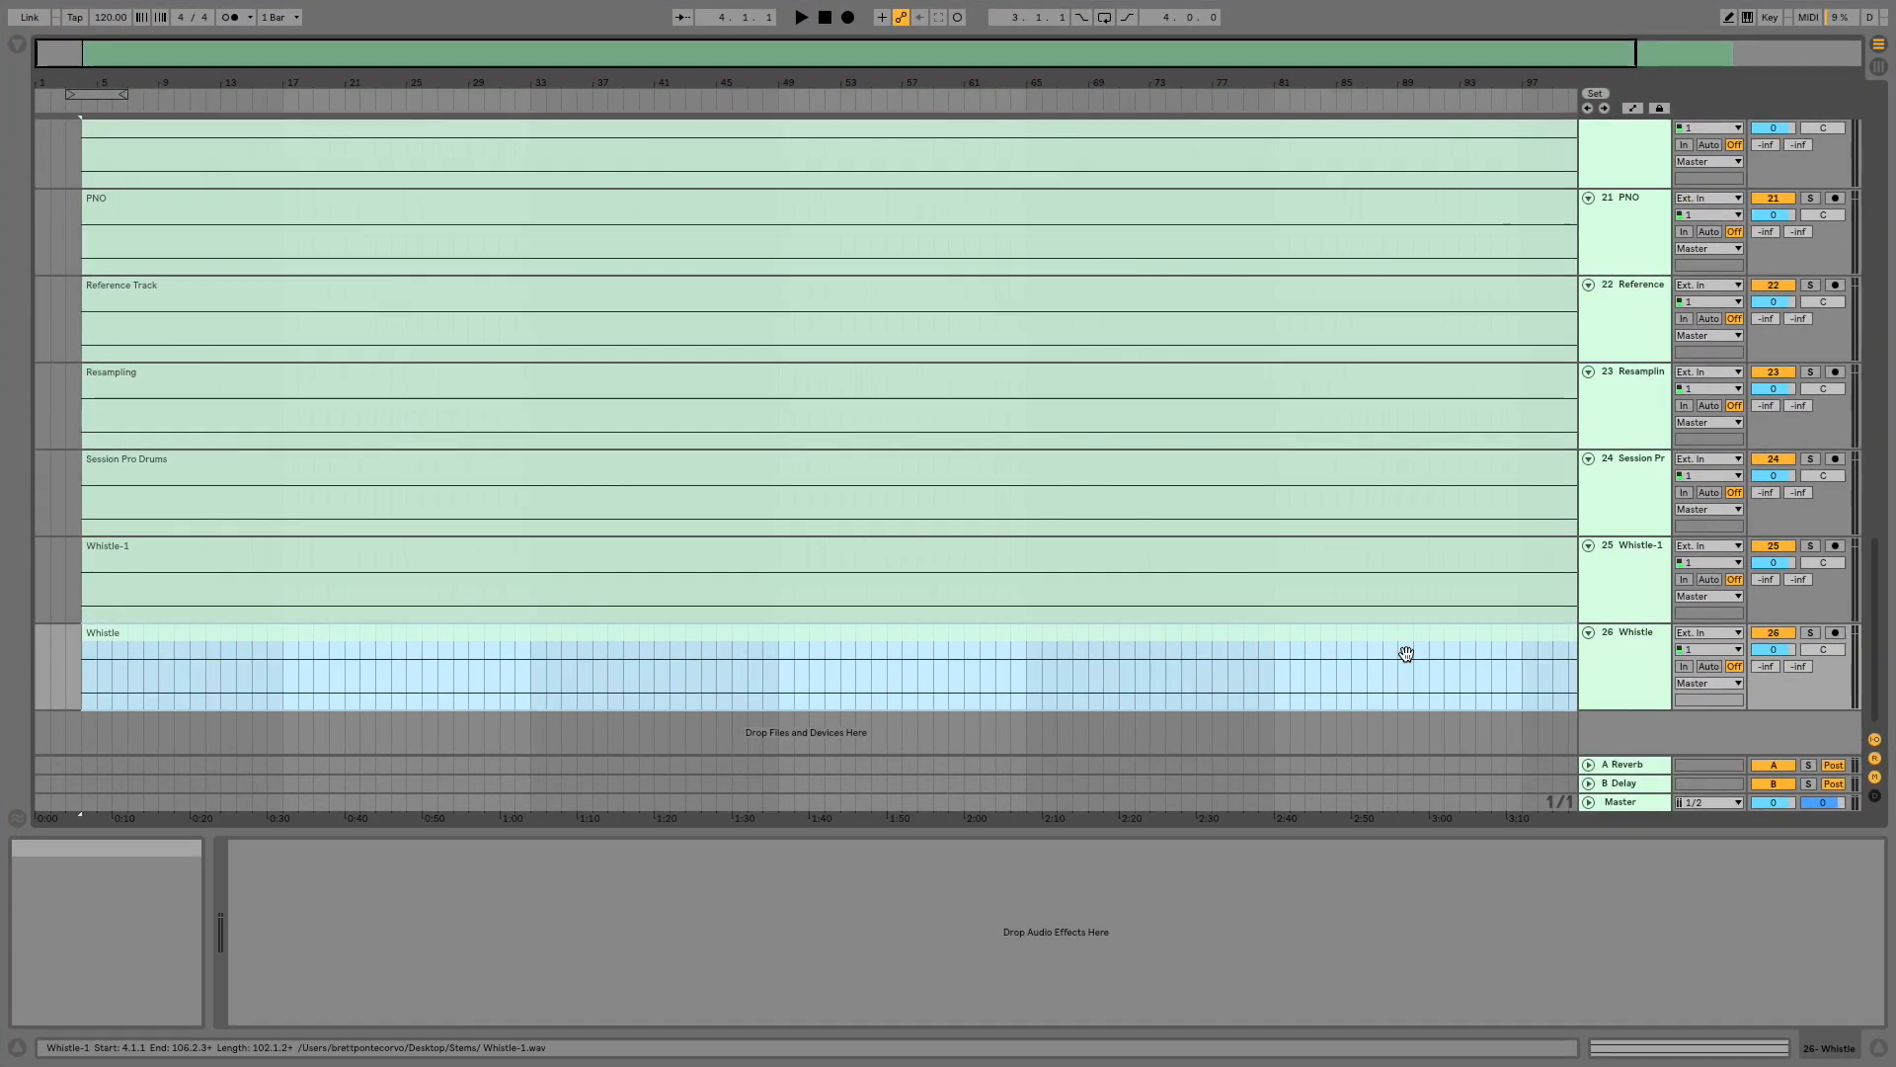
pyautogui.press('-')
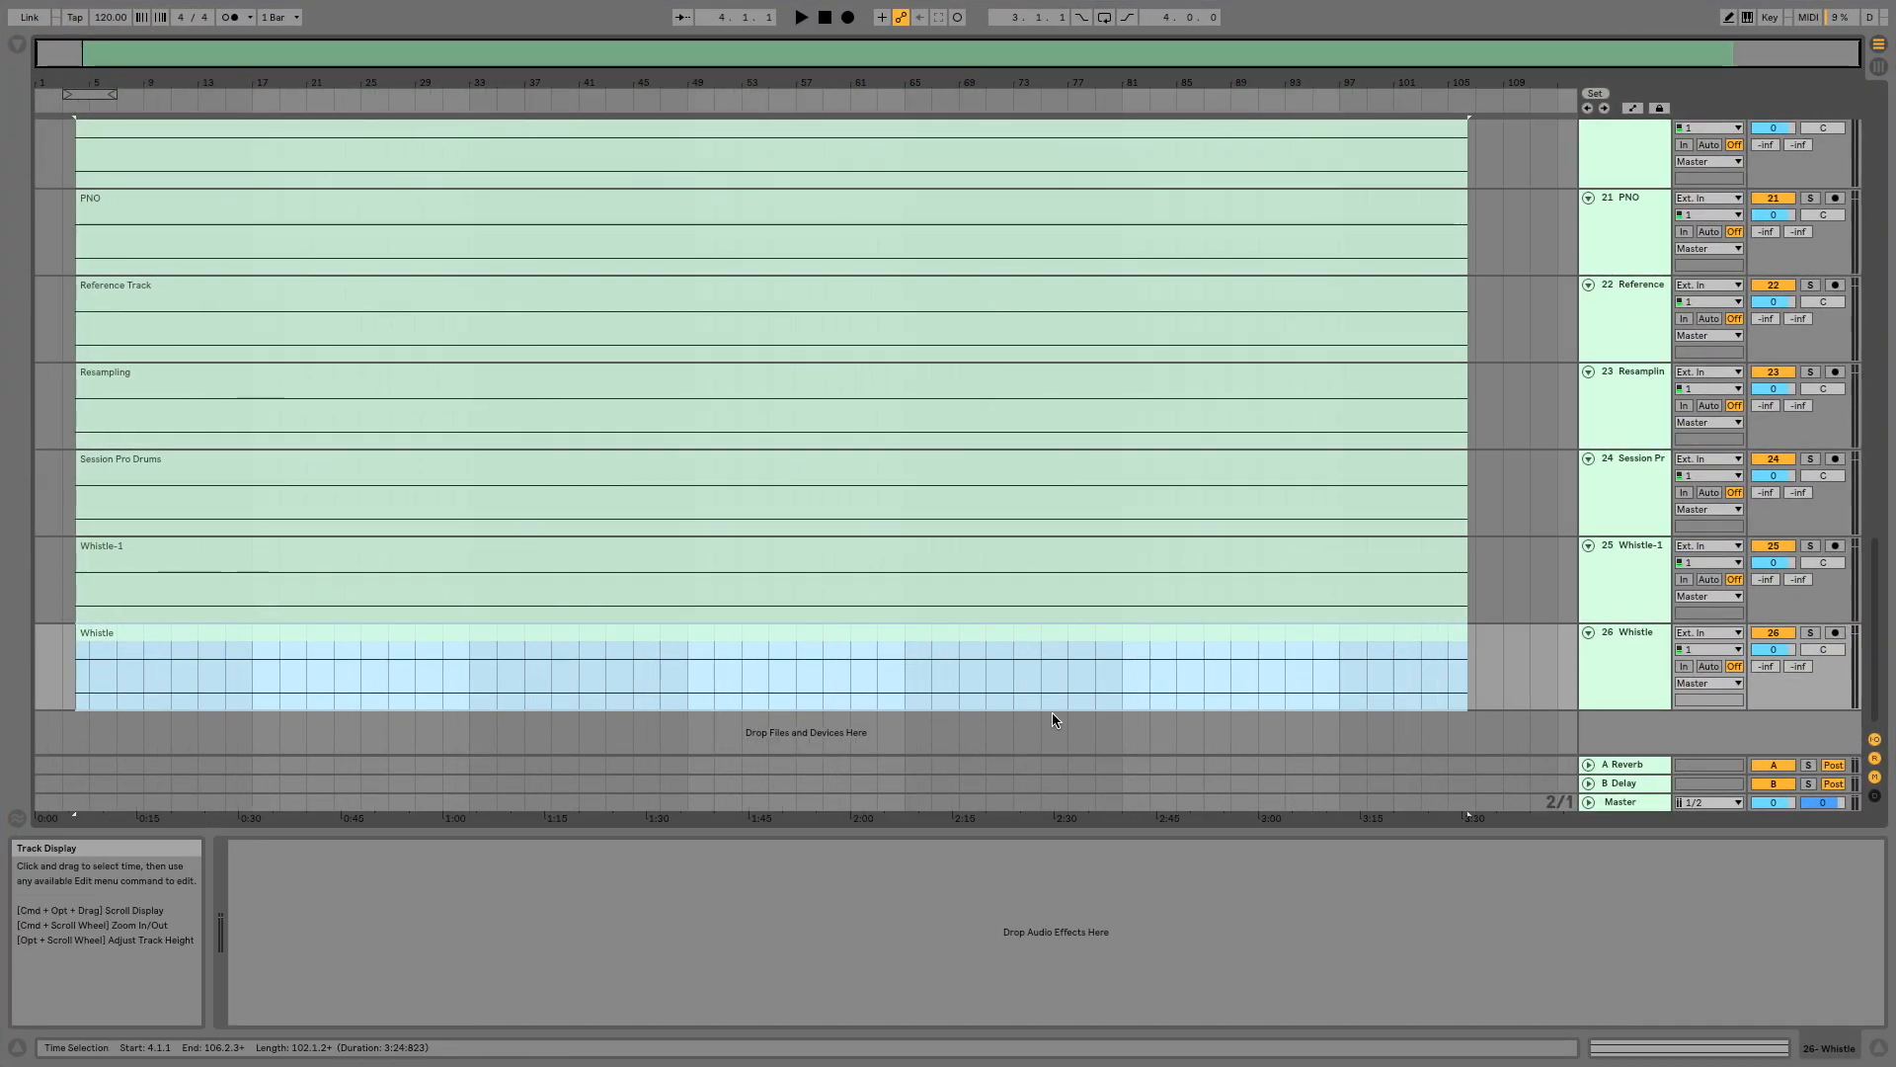
pyautogui.scroll(15, 965, 559)
pyautogui.scroll(-3, 965, 556)
pyautogui.click(891, 269)
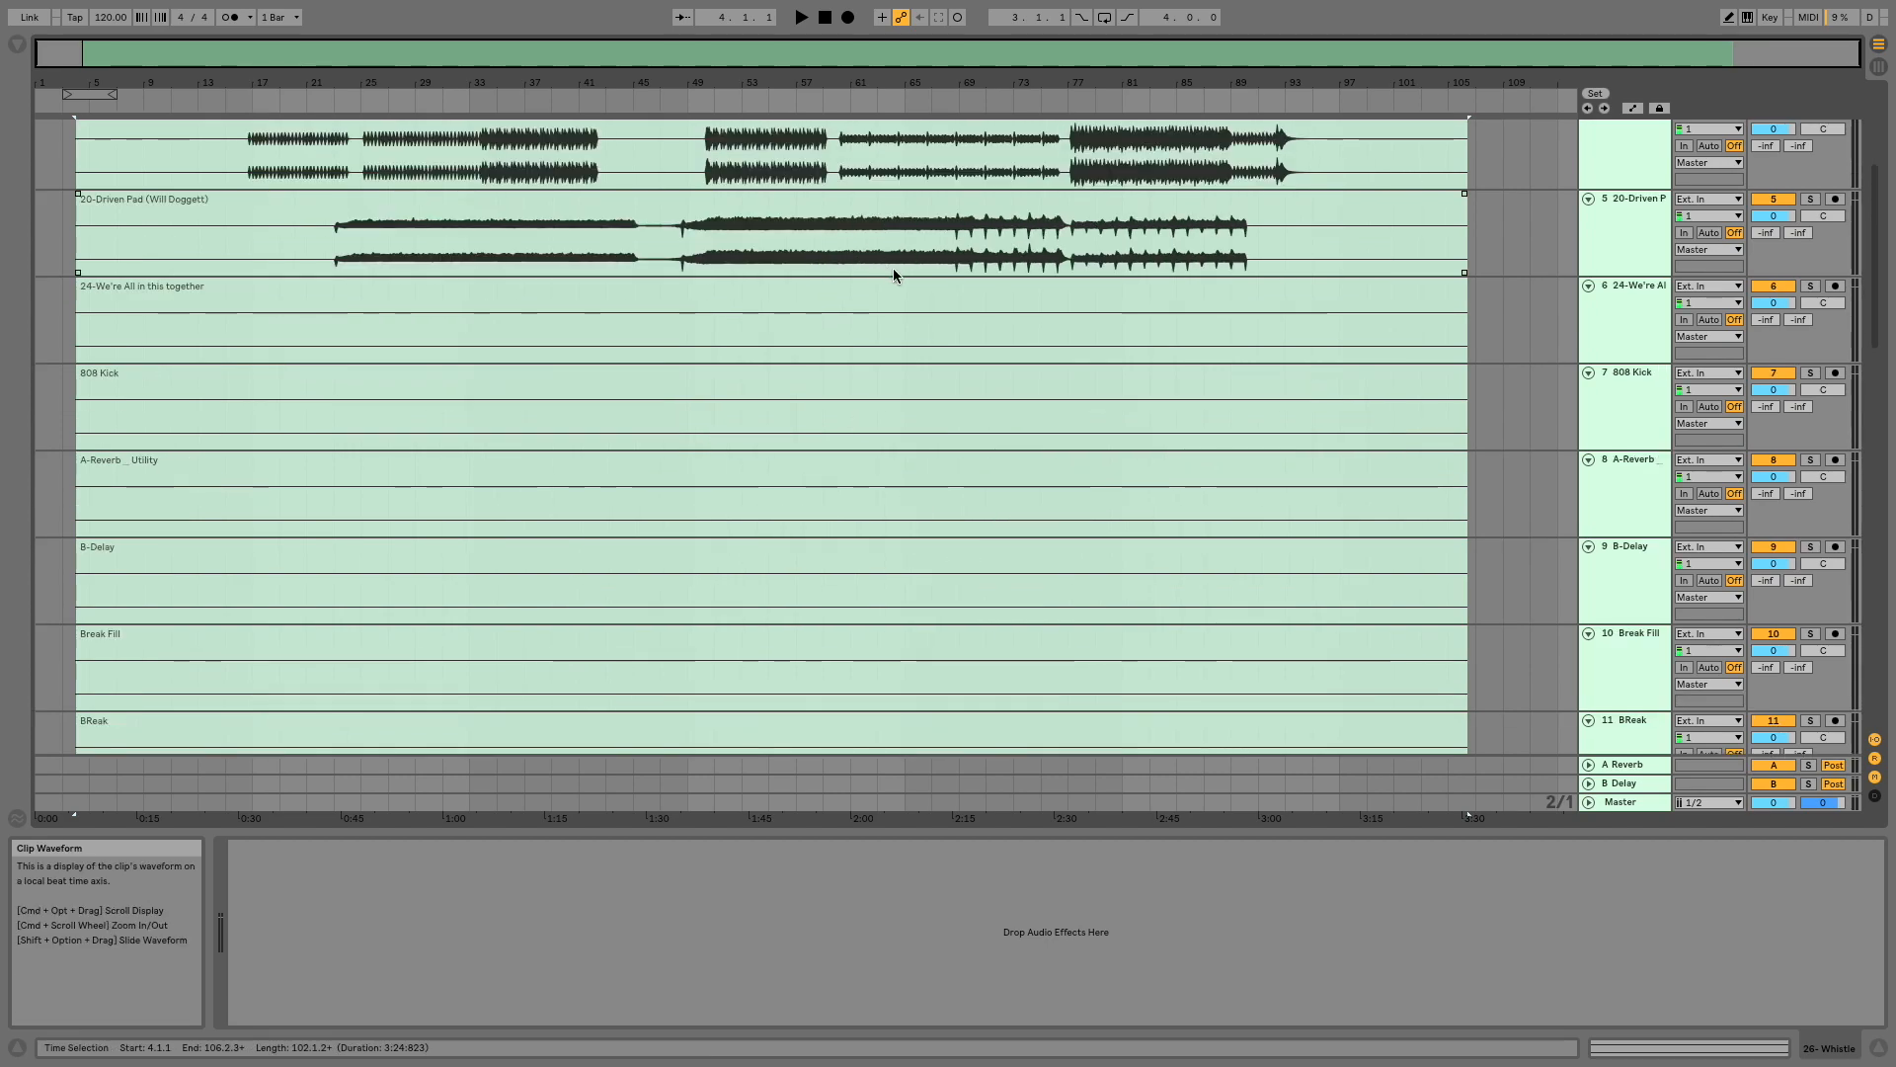
pyautogui.scroll(1, 893, 269)
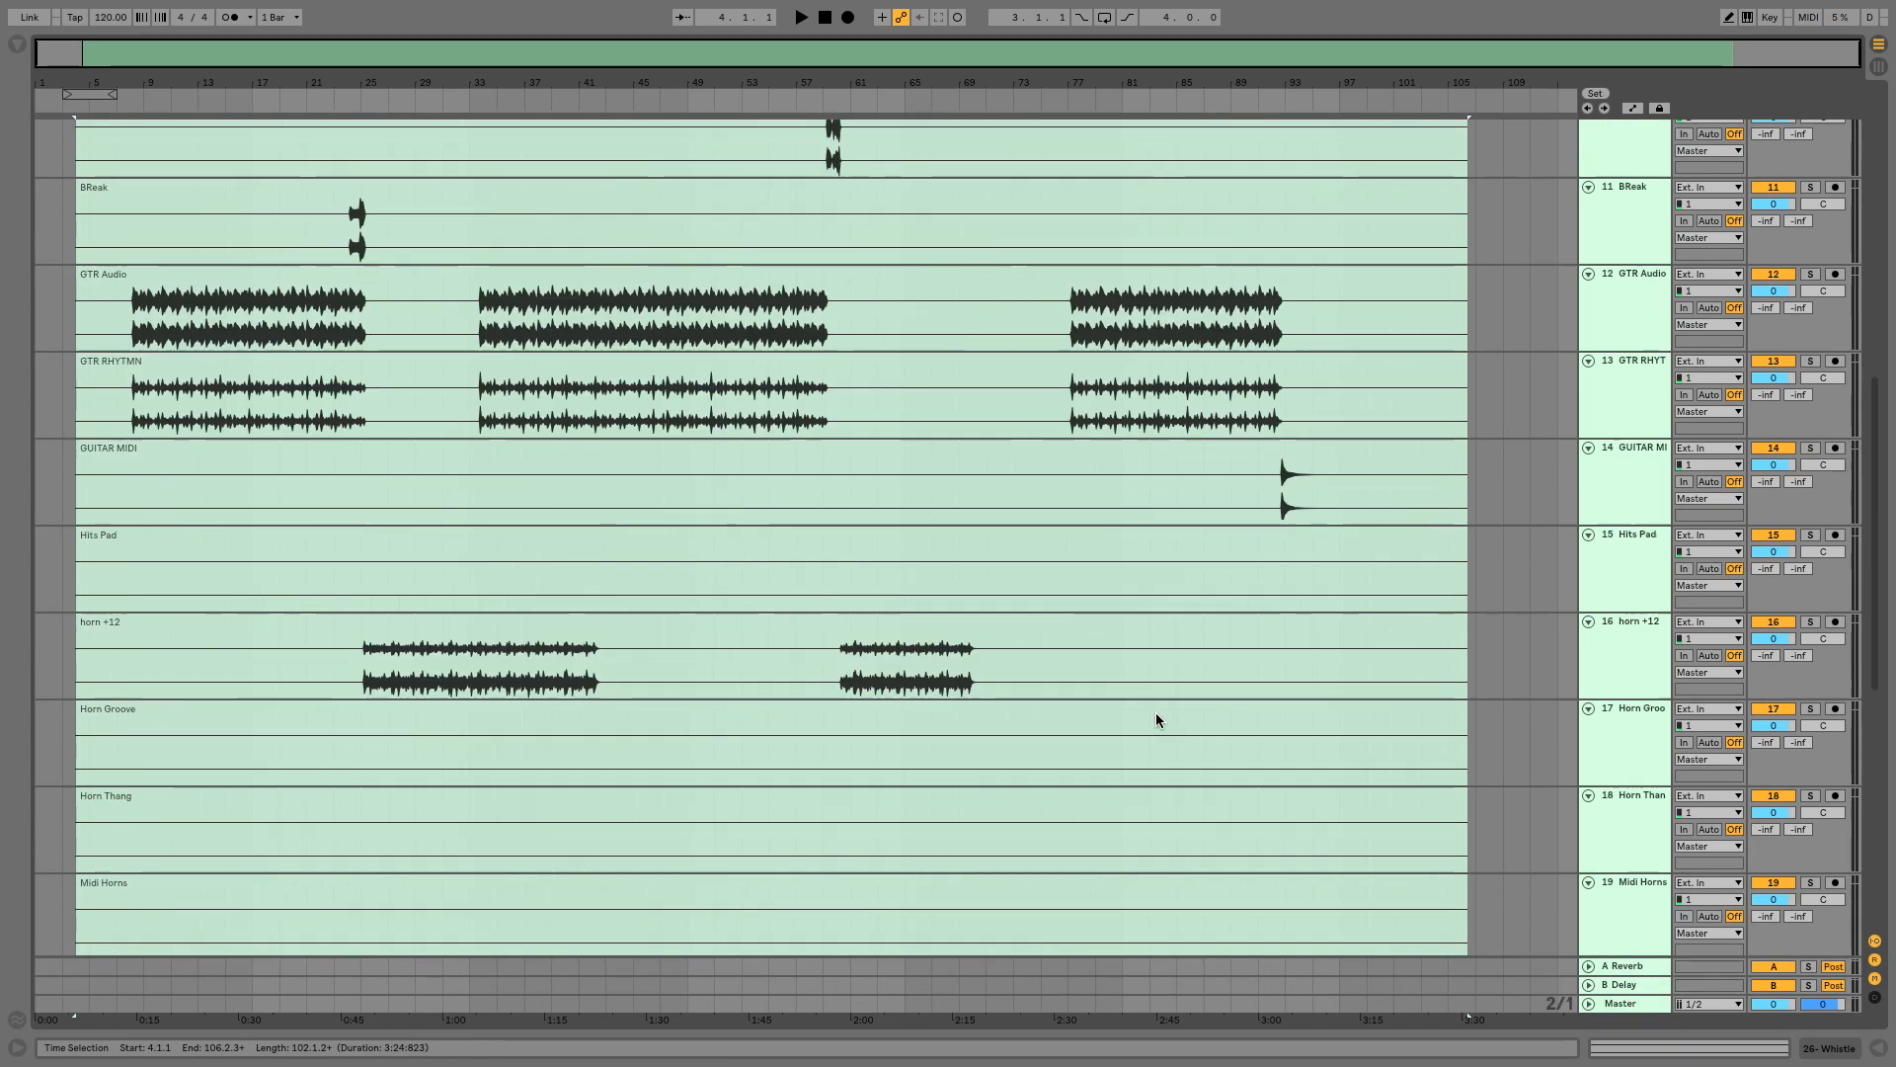
pyautogui.scroll(-5, 1156, 714)
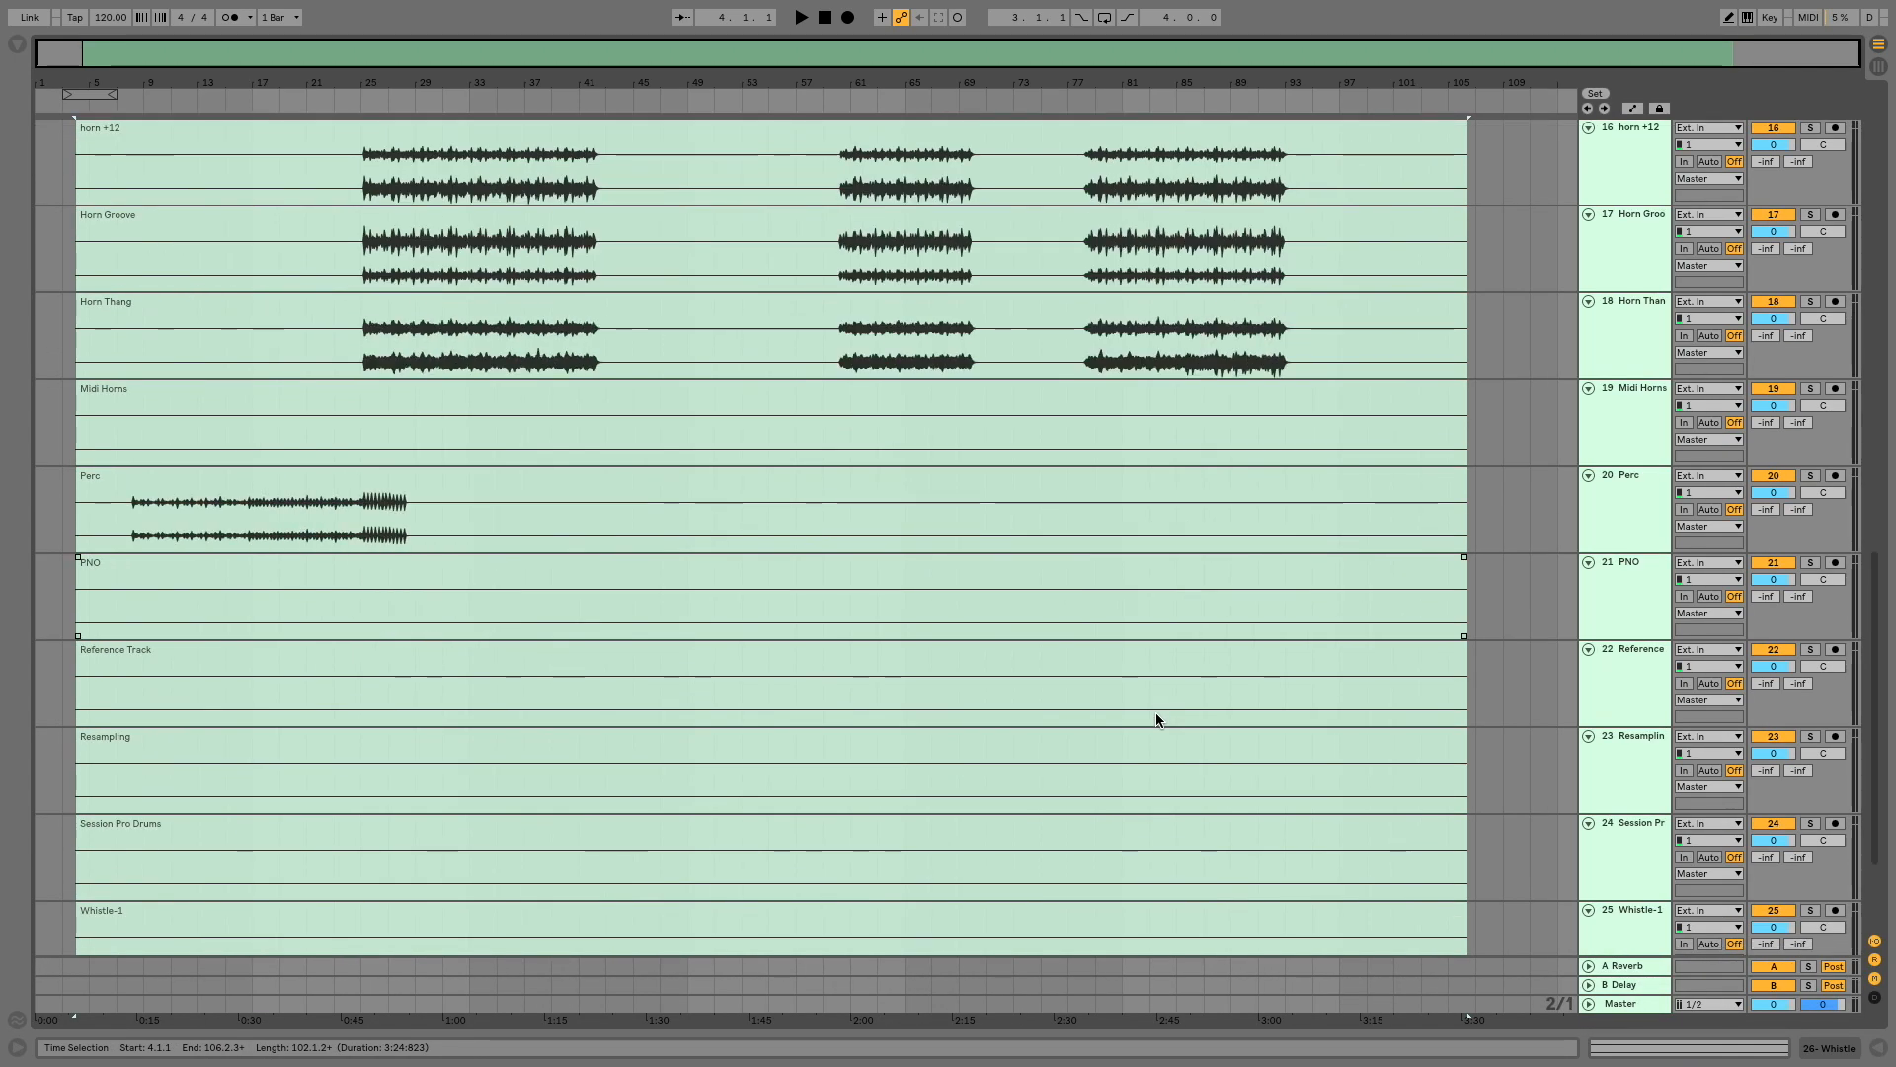
pyautogui.scroll(-2, 1155, 713)
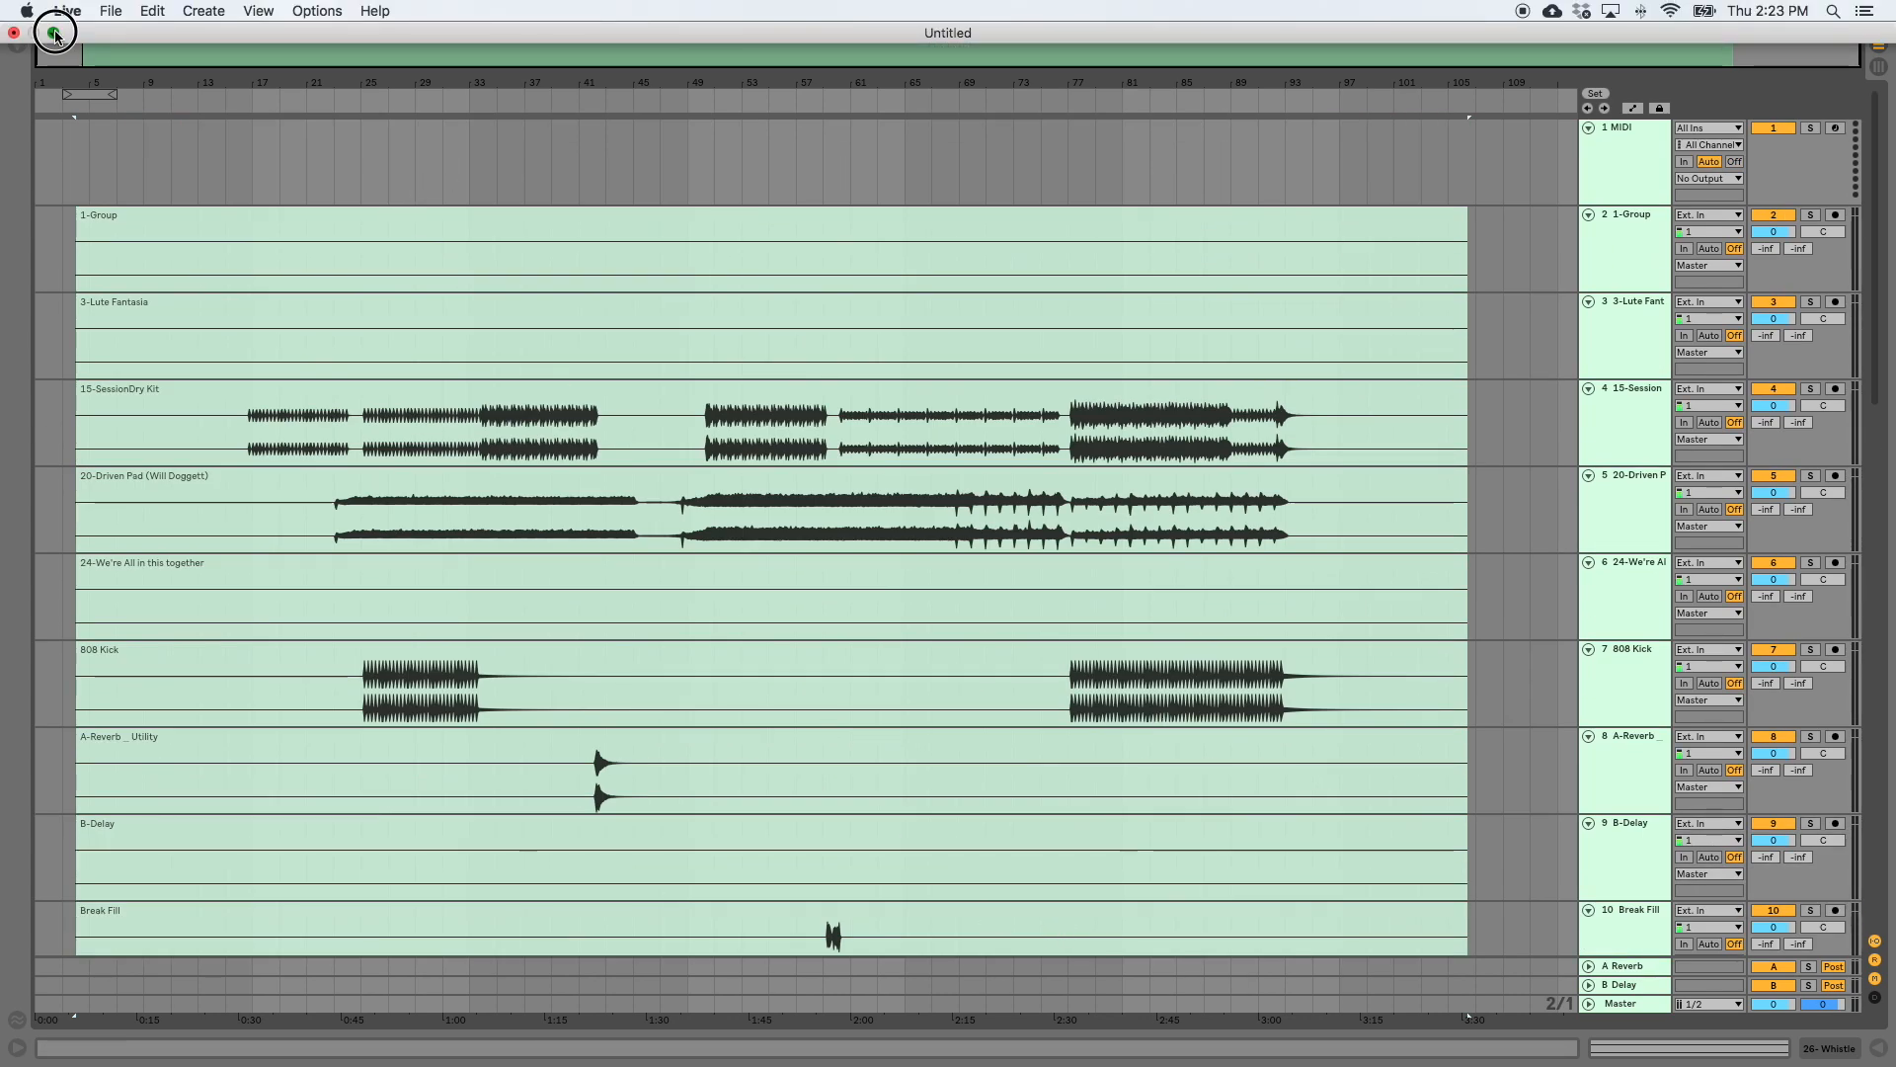
# - Leave full screen, switch to Finder and look through the .asd analysis files in the Stems folder
pyautogui.click(50, 32)
pyautogui.click(1578, 127)
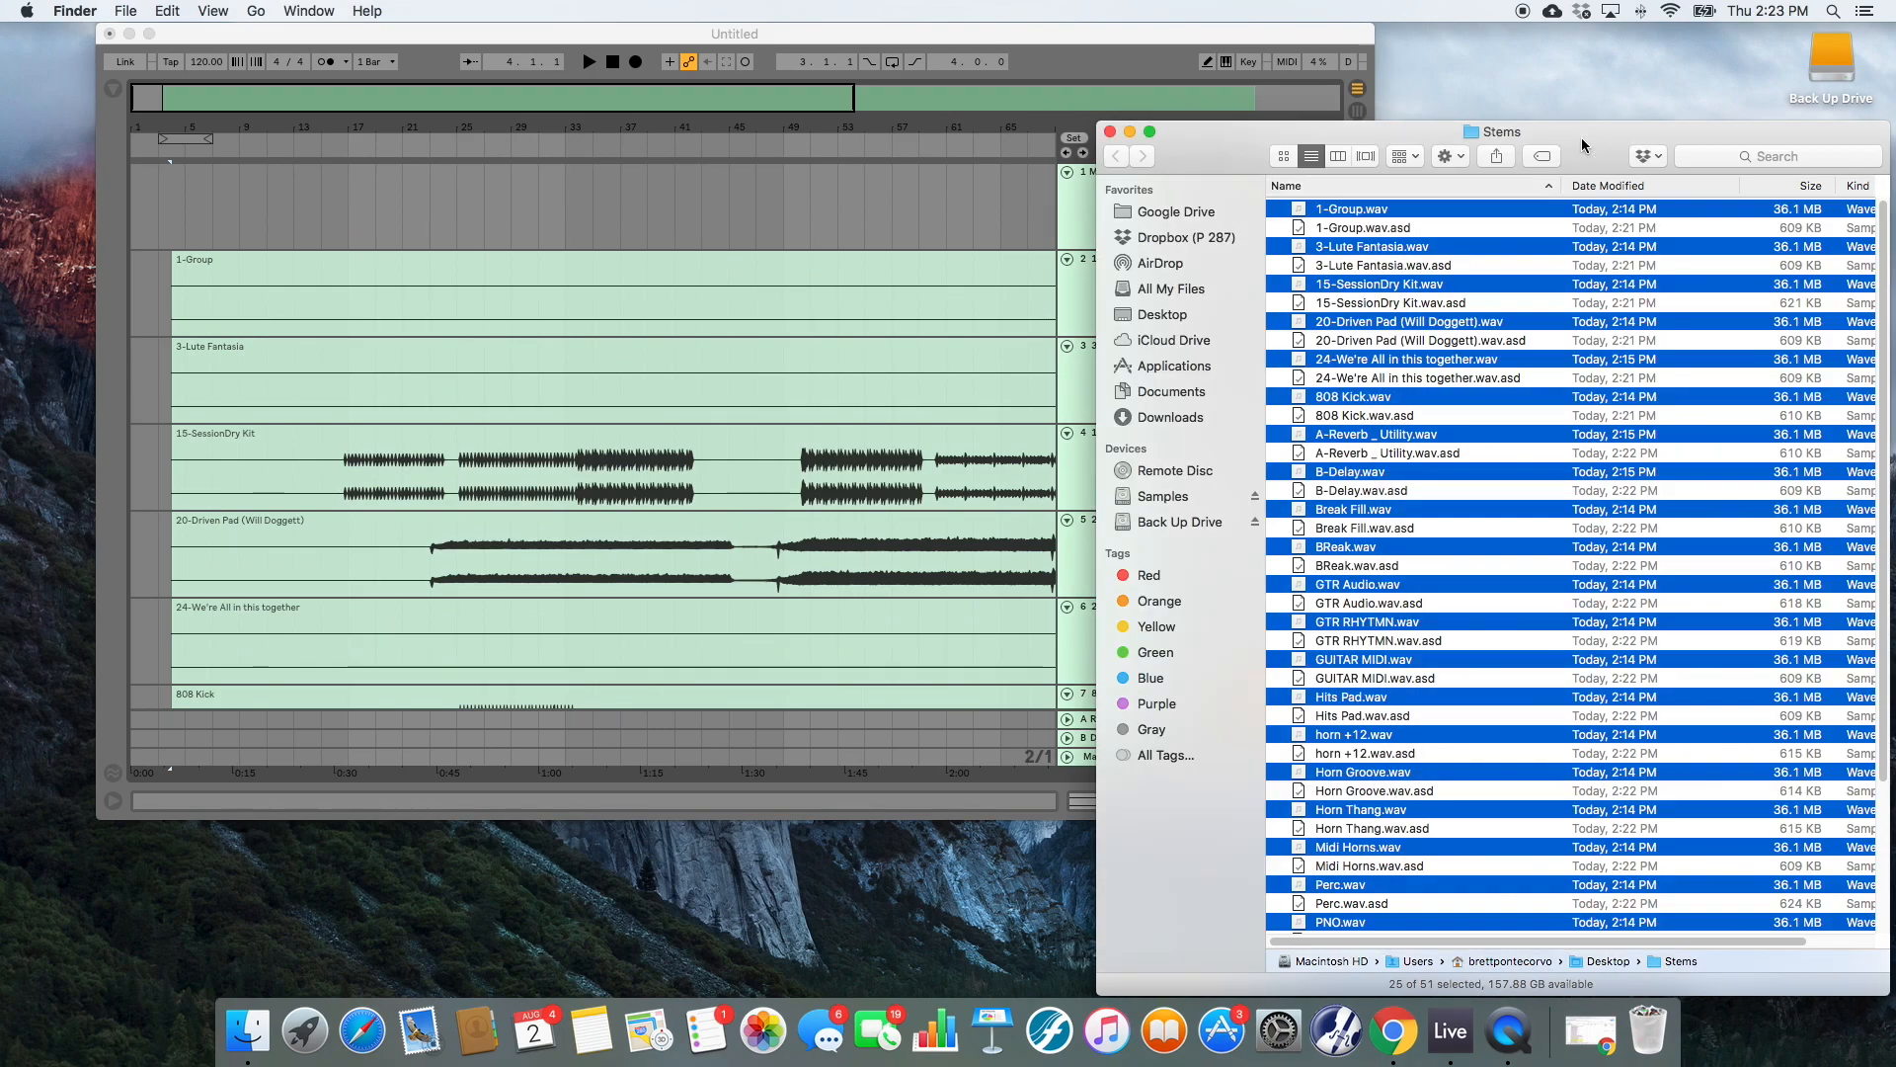
pyautogui.scroll(-5, 1452, 494)
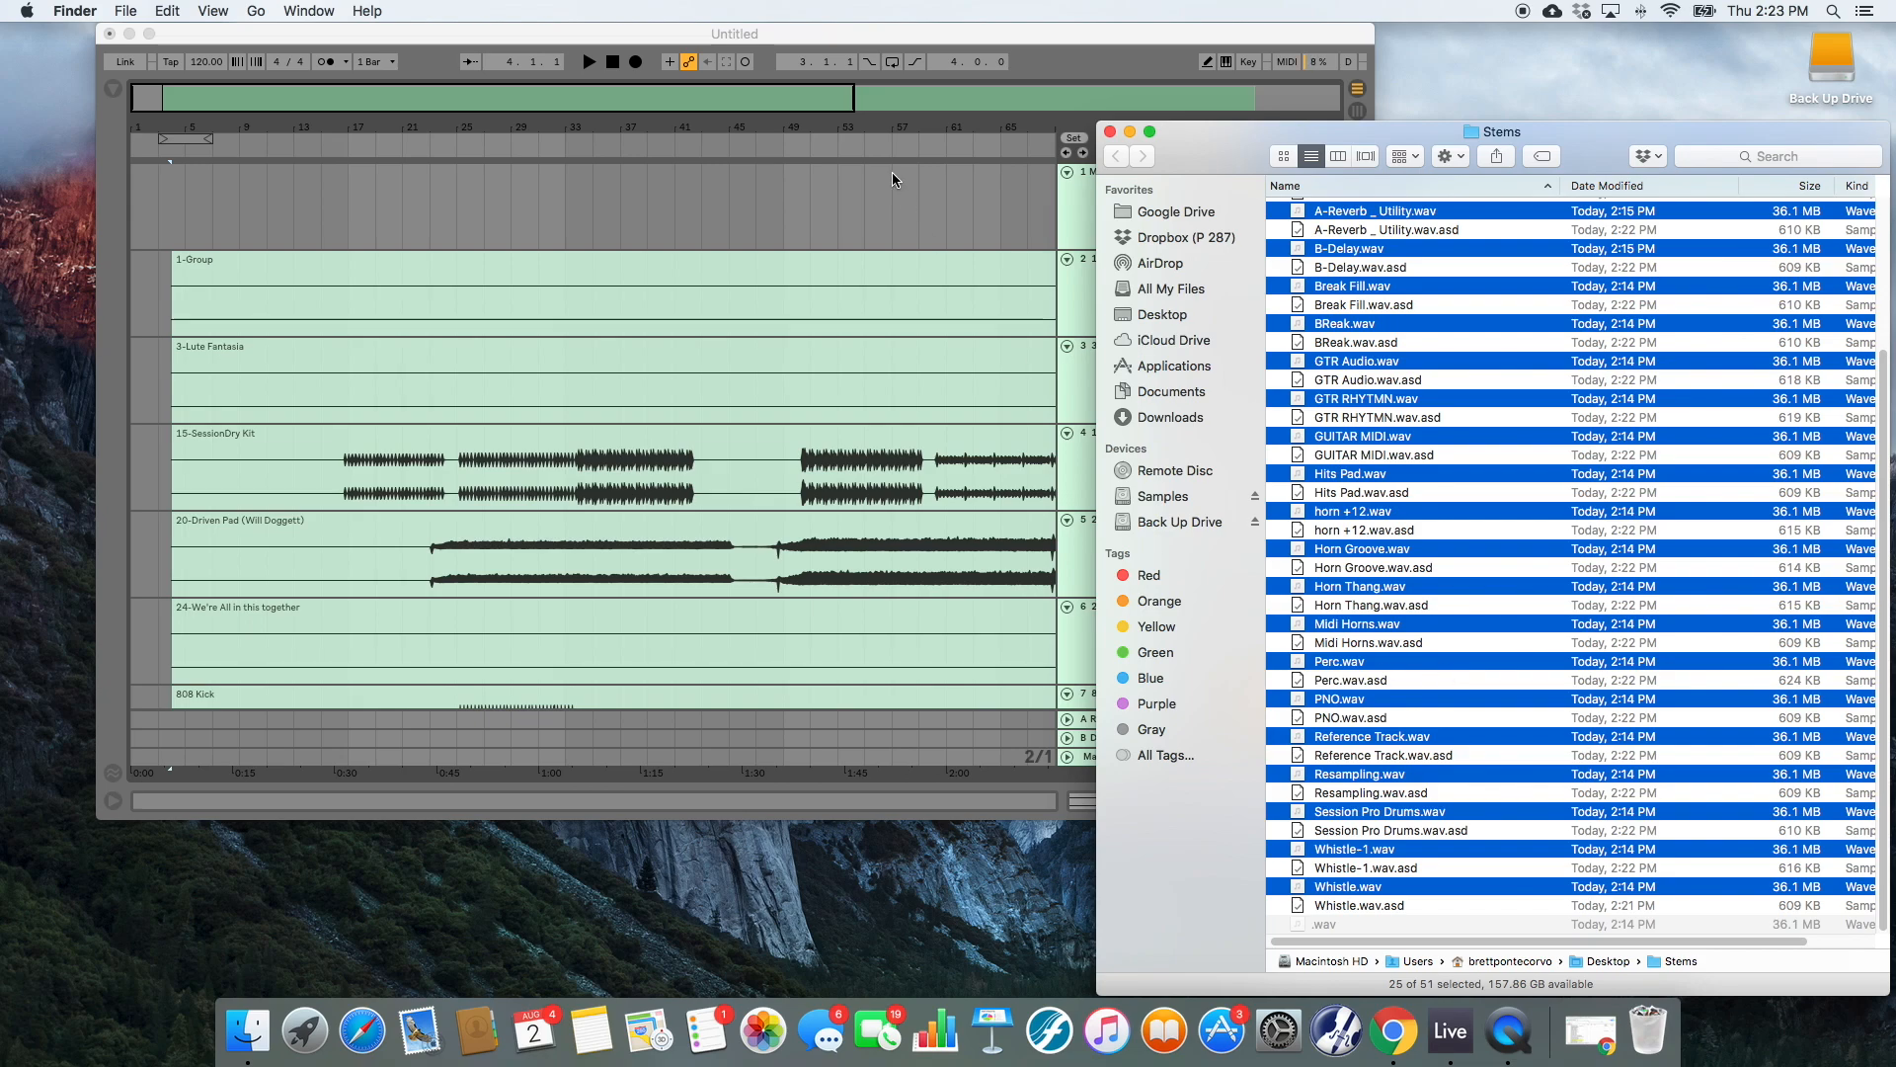
# - Return to Live and save the set as "Stems Test" in the Ableton Live Sets folder under Documents
pyautogui.click(634, 192)
pyautogui.click(699, 212)
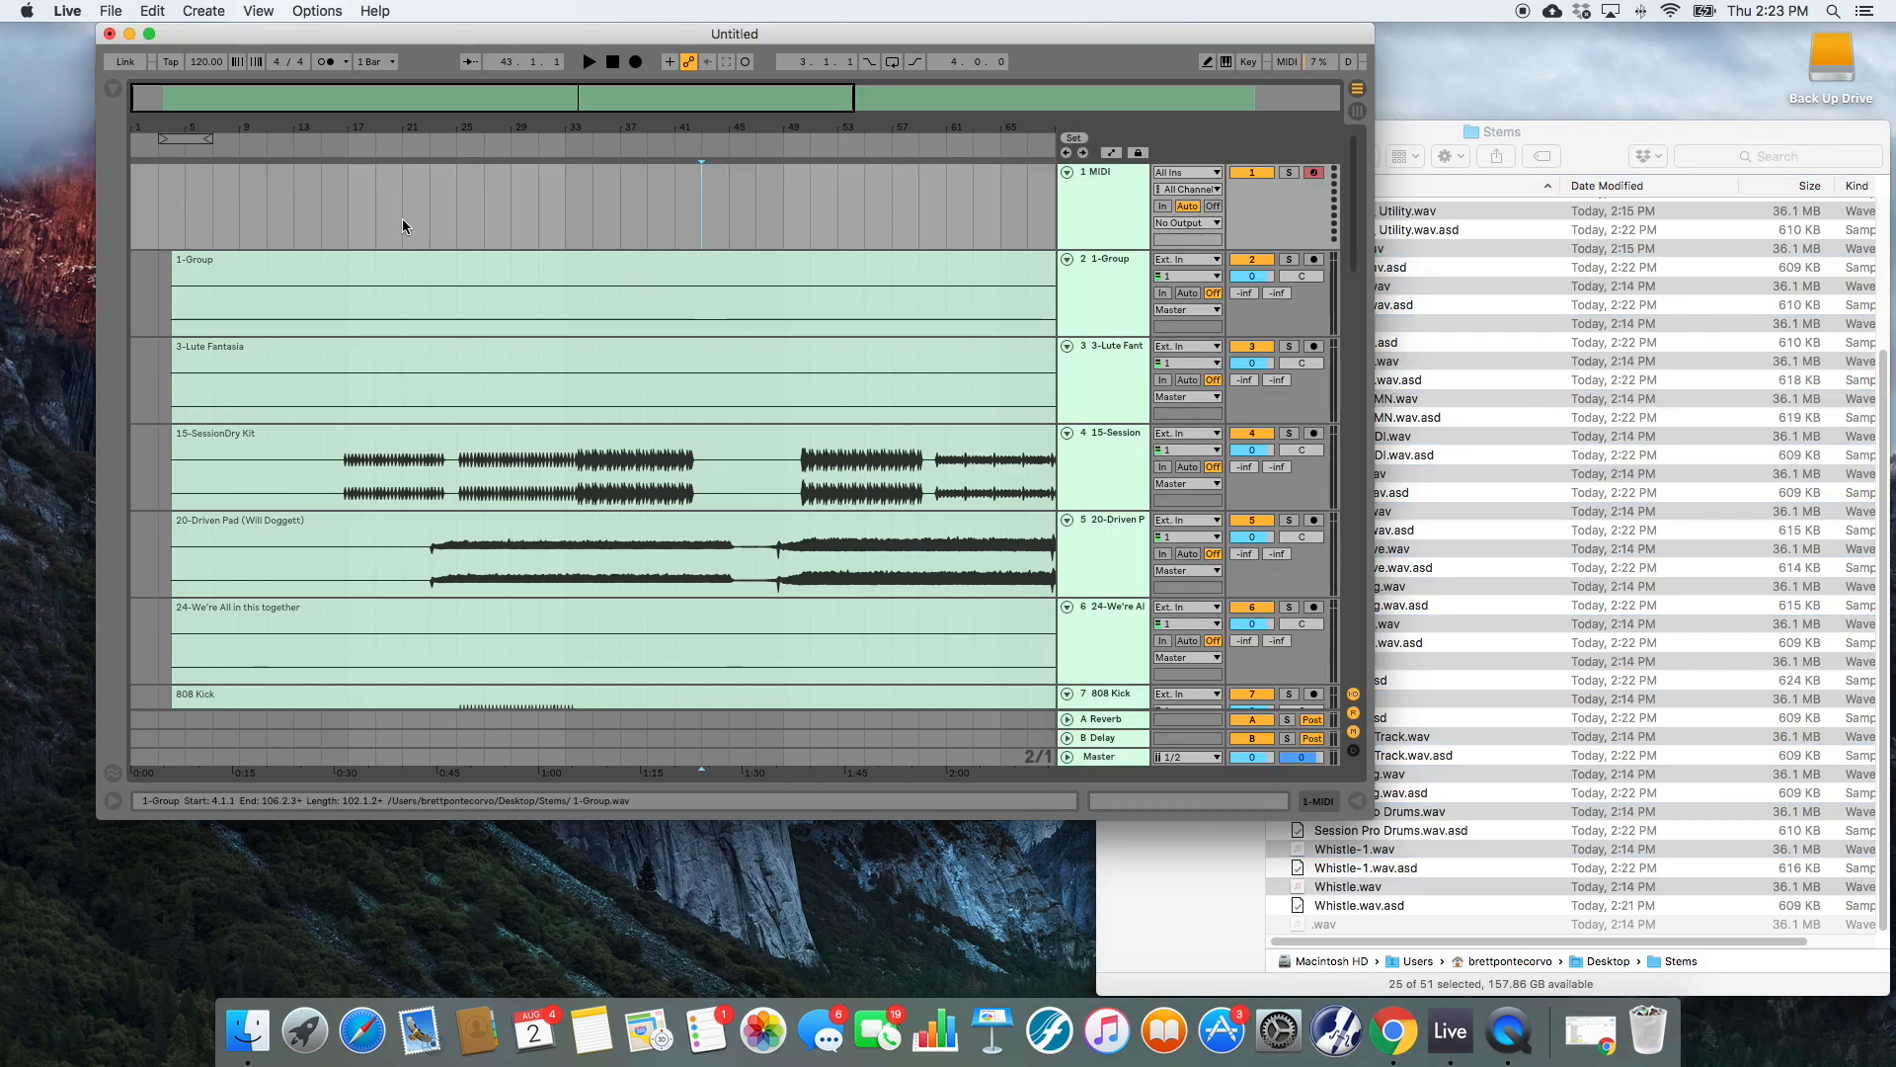
pyautogui.click(110, 10)
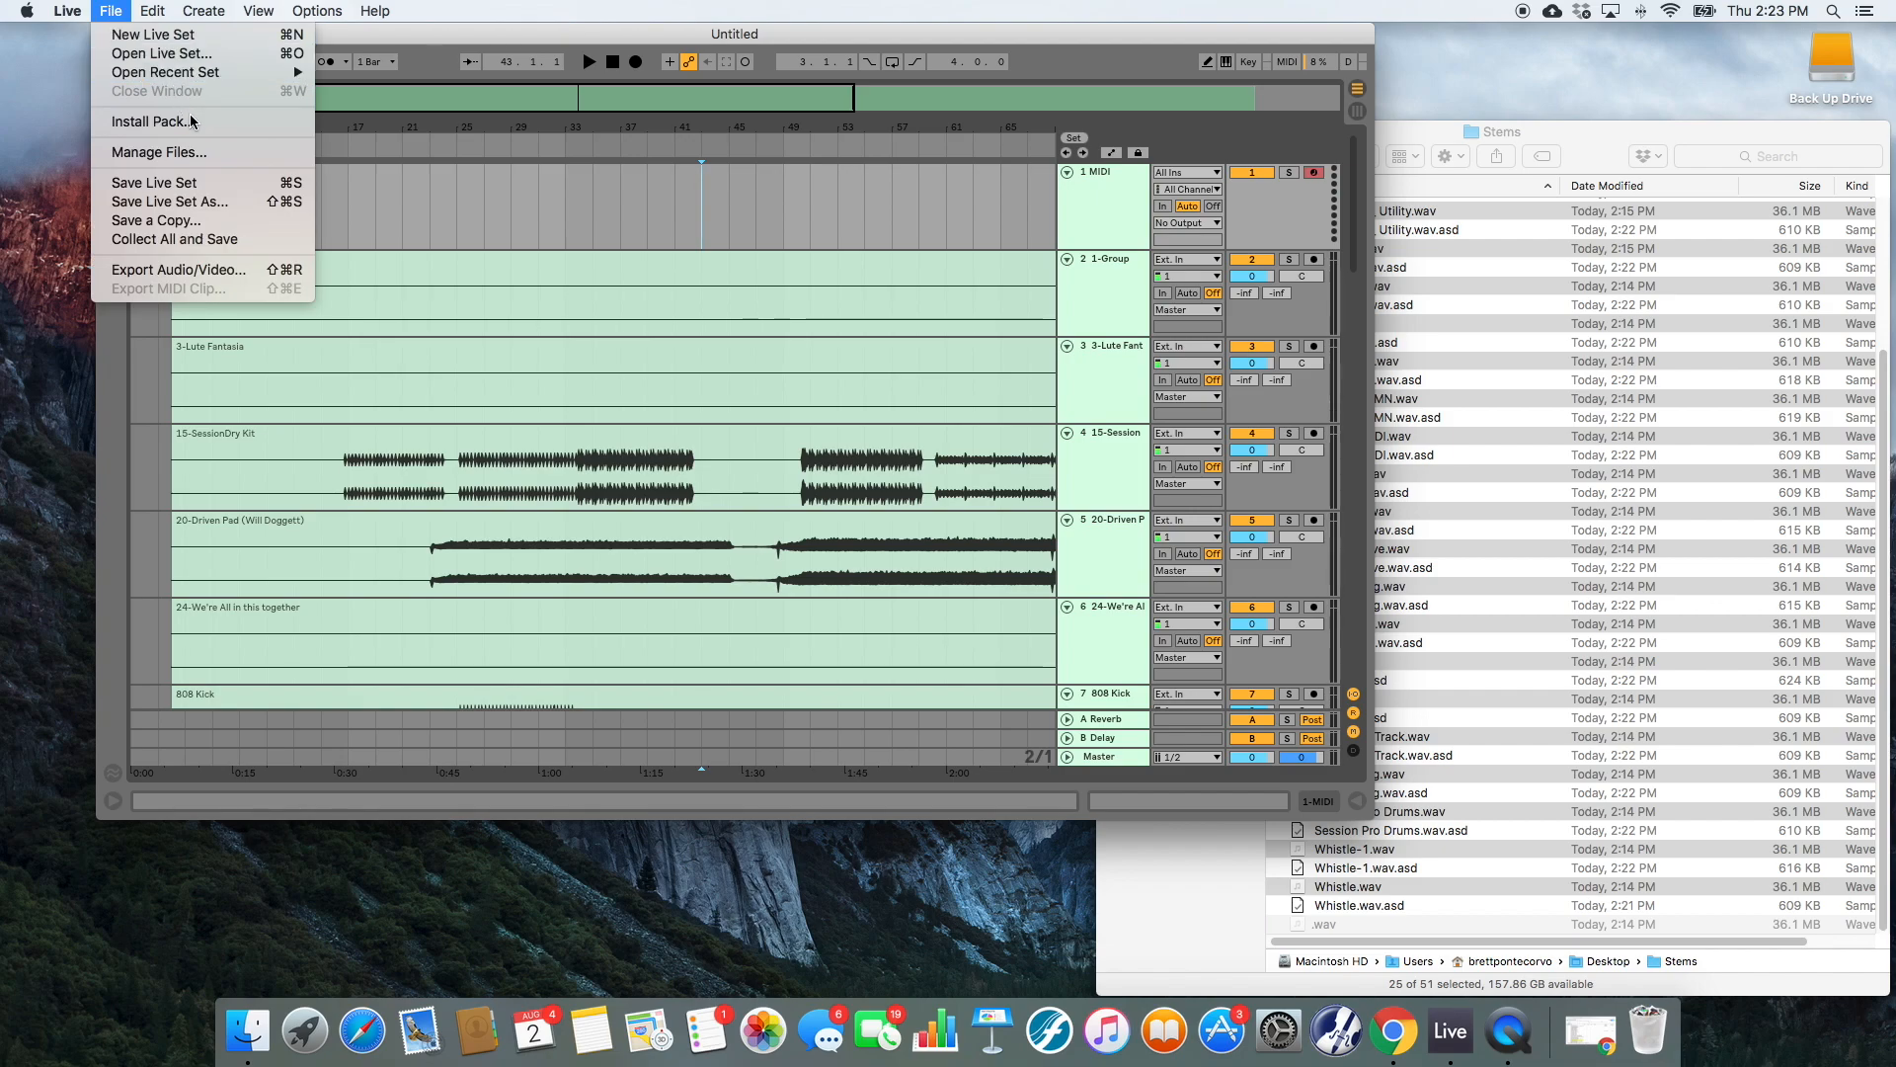
pyautogui.click(202, 201)
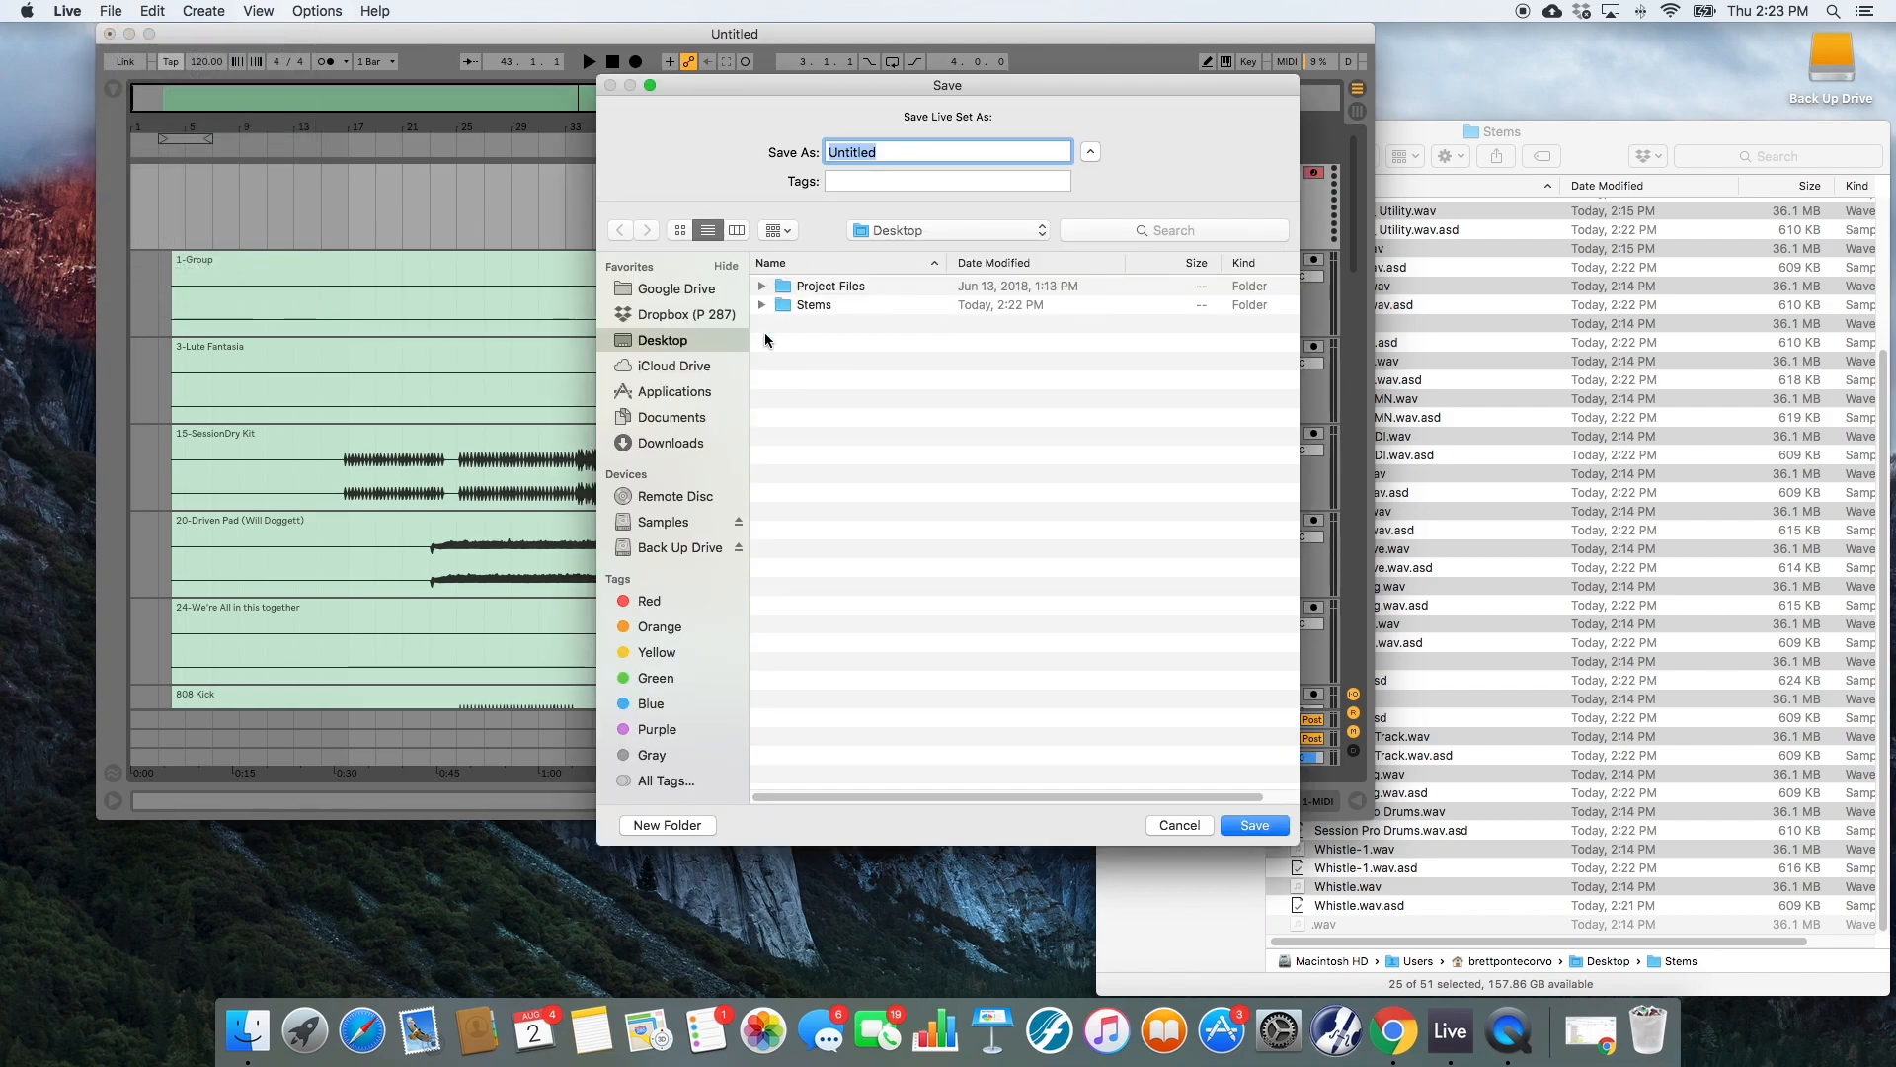
pyautogui.click(690, 417)
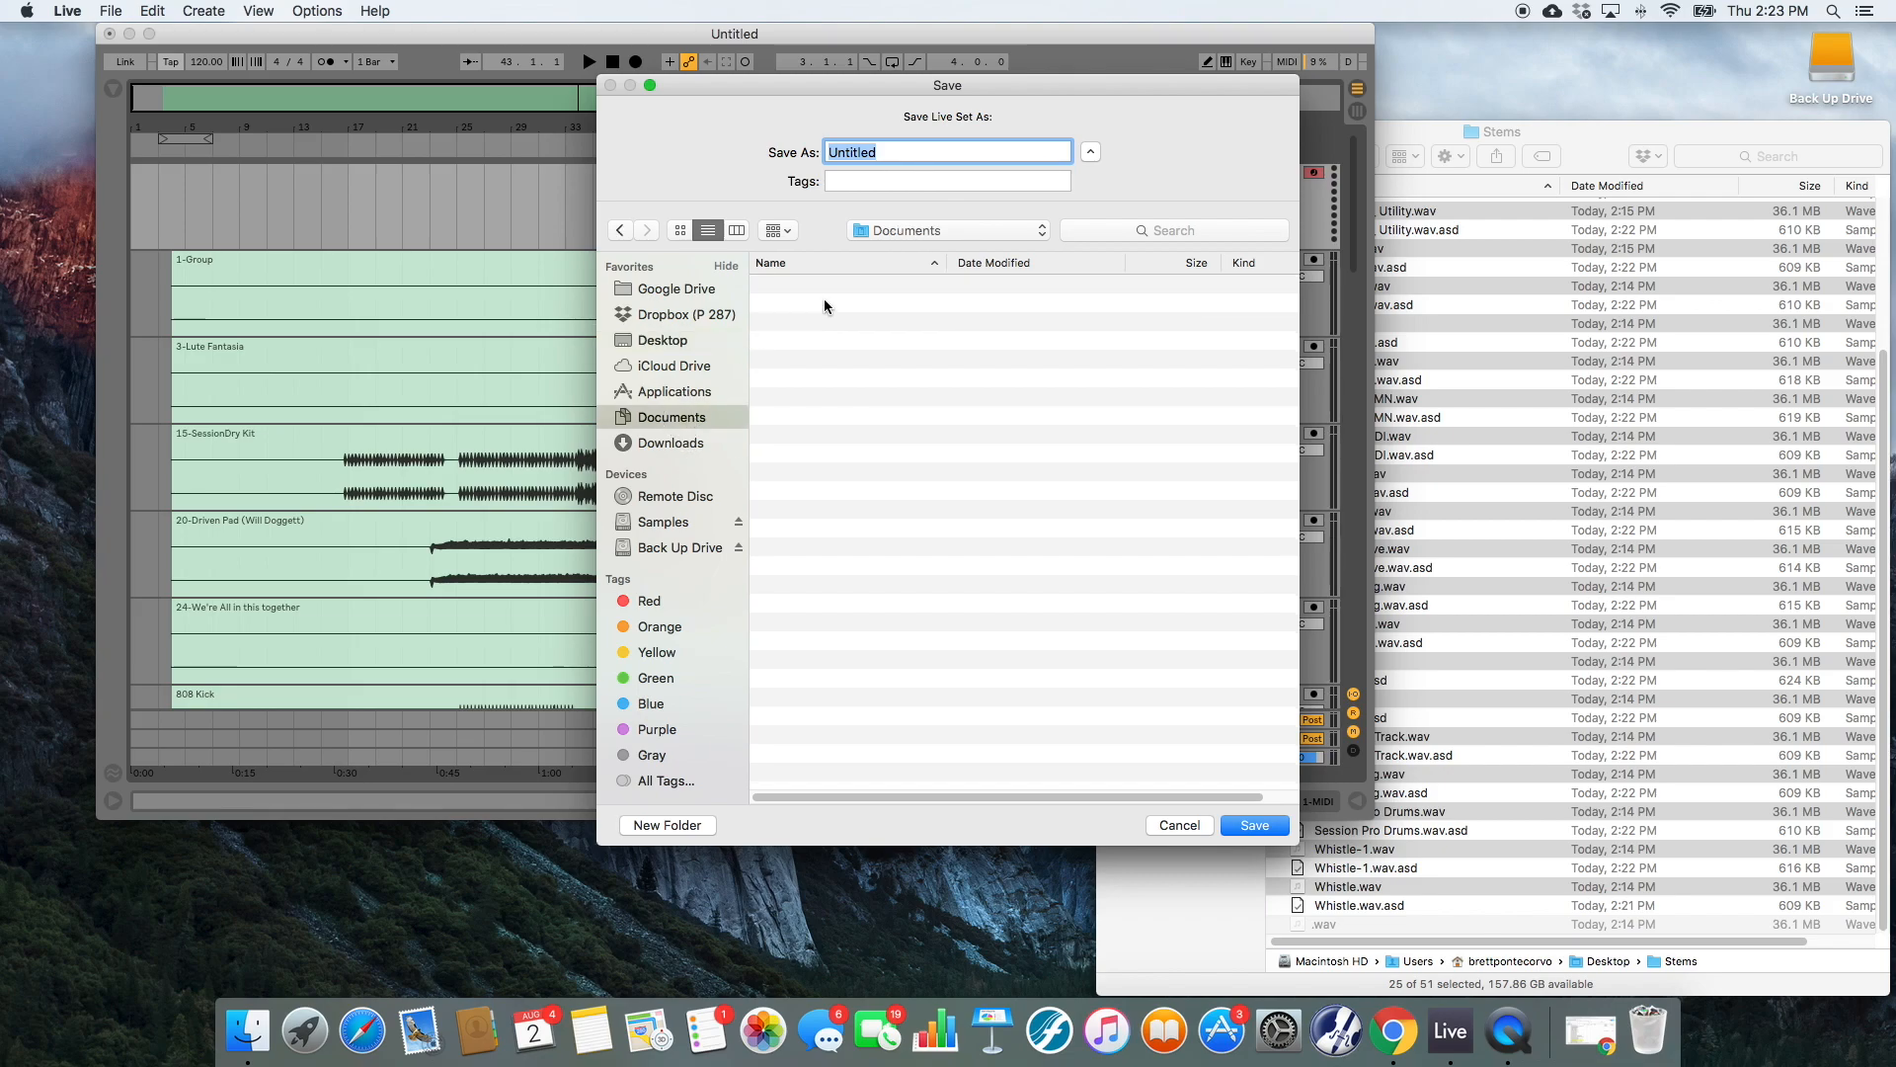
pyautogui.click(829, 305)
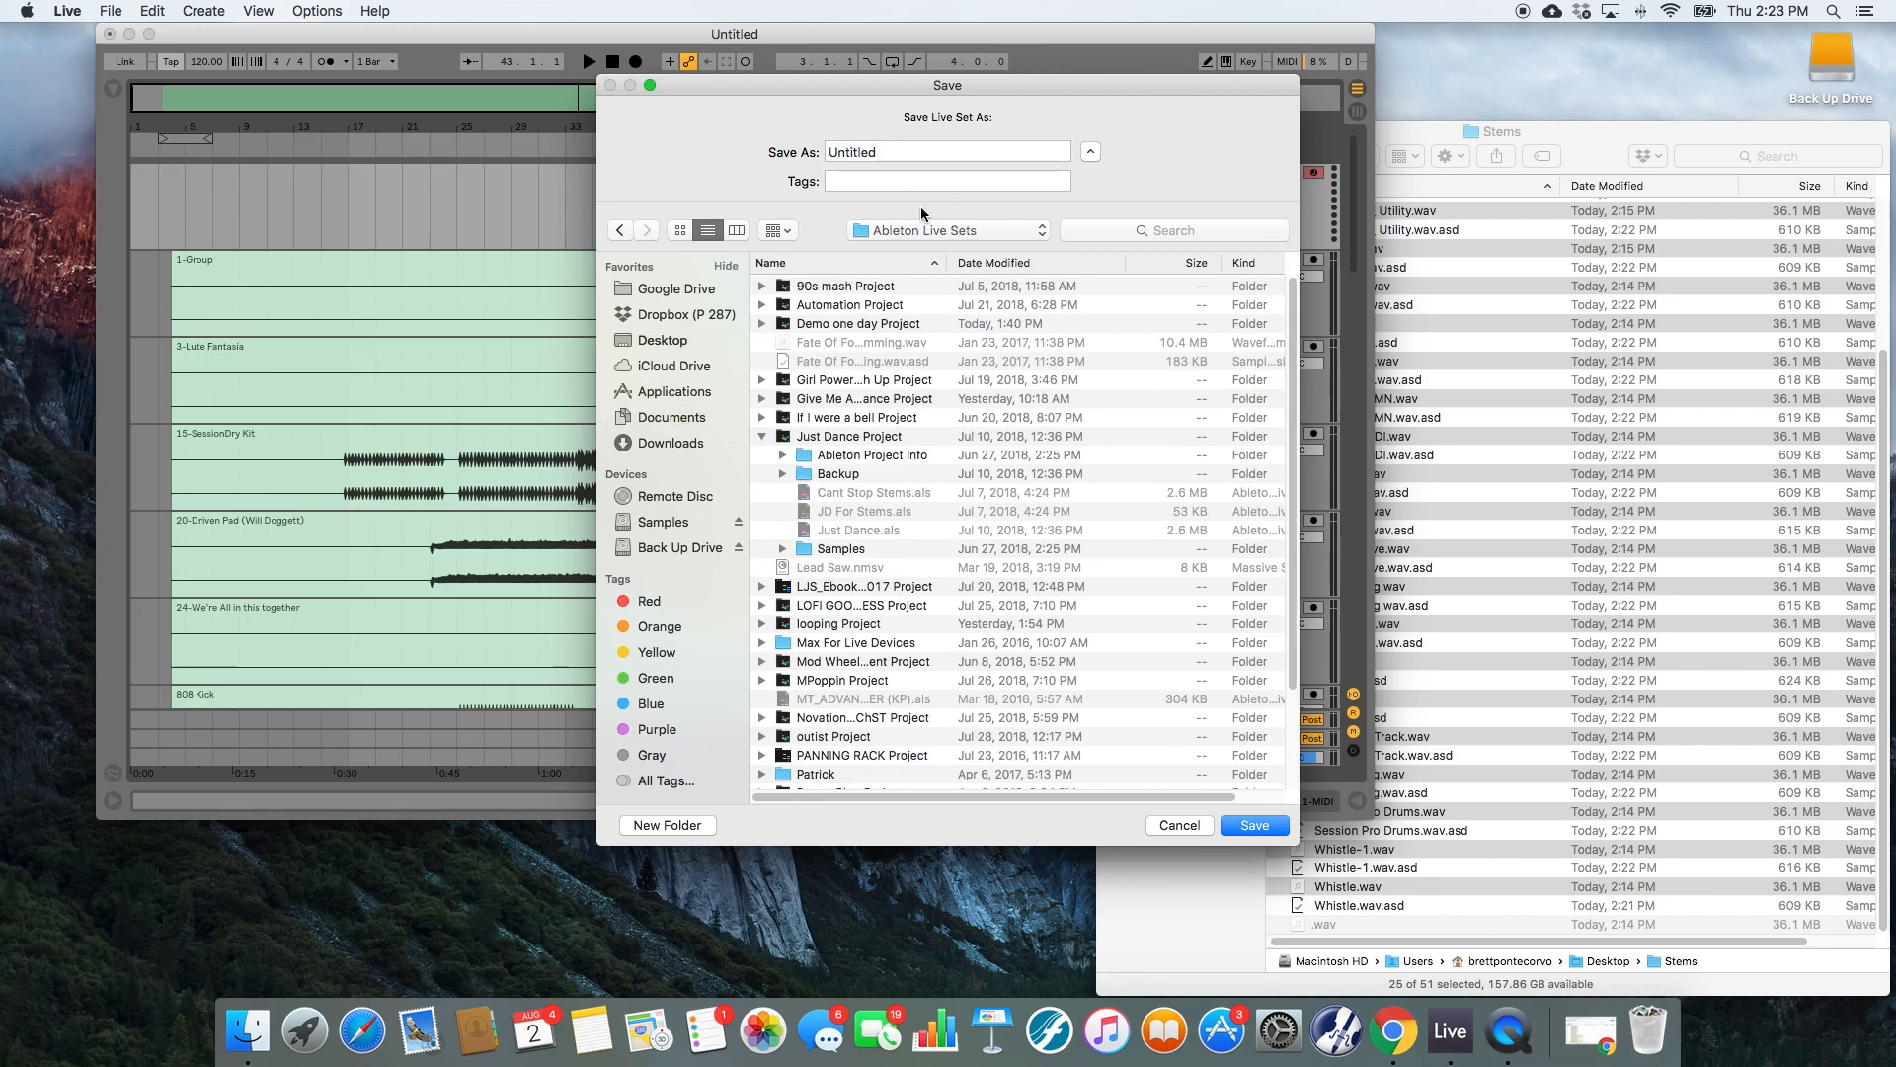
pyautogui.moveTo(913, 157); pyautogui.dragTo(708, 155)
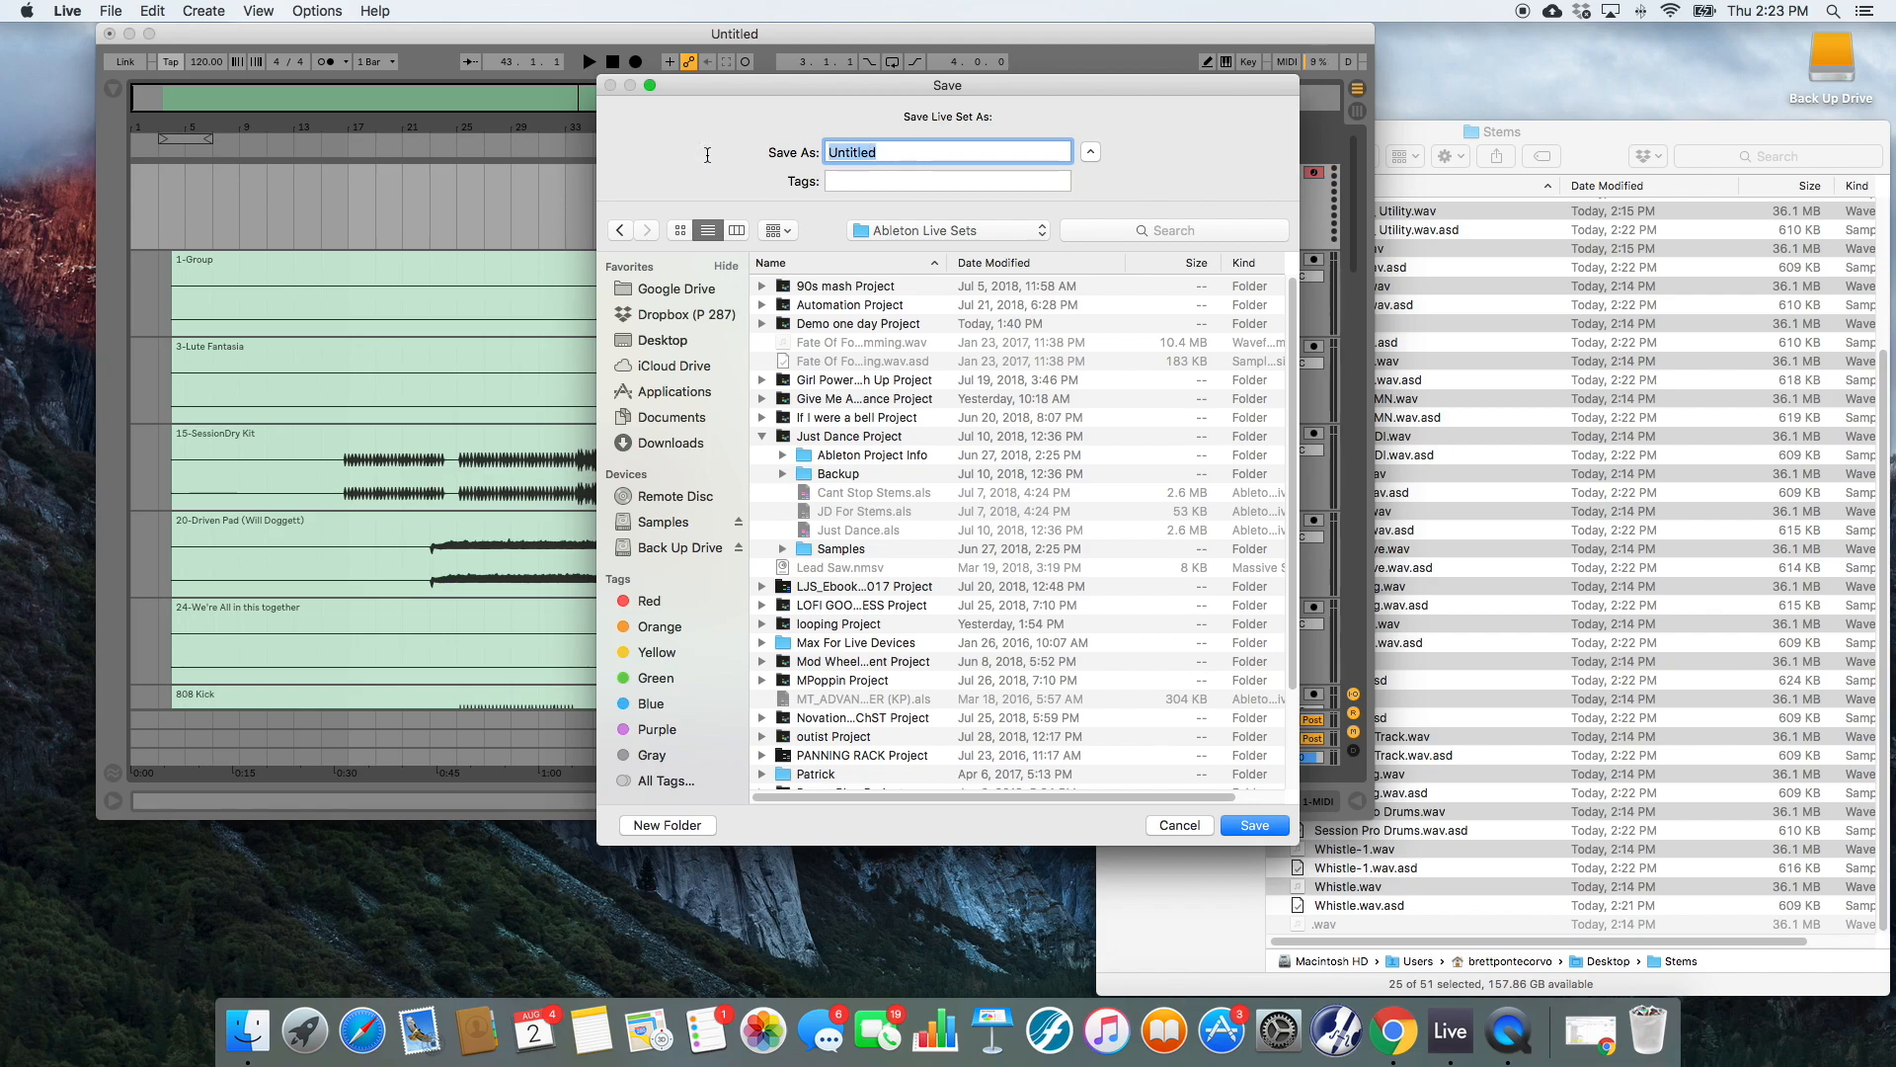
pyautogui.write('Stems Test')
pyautogui.press('Return')
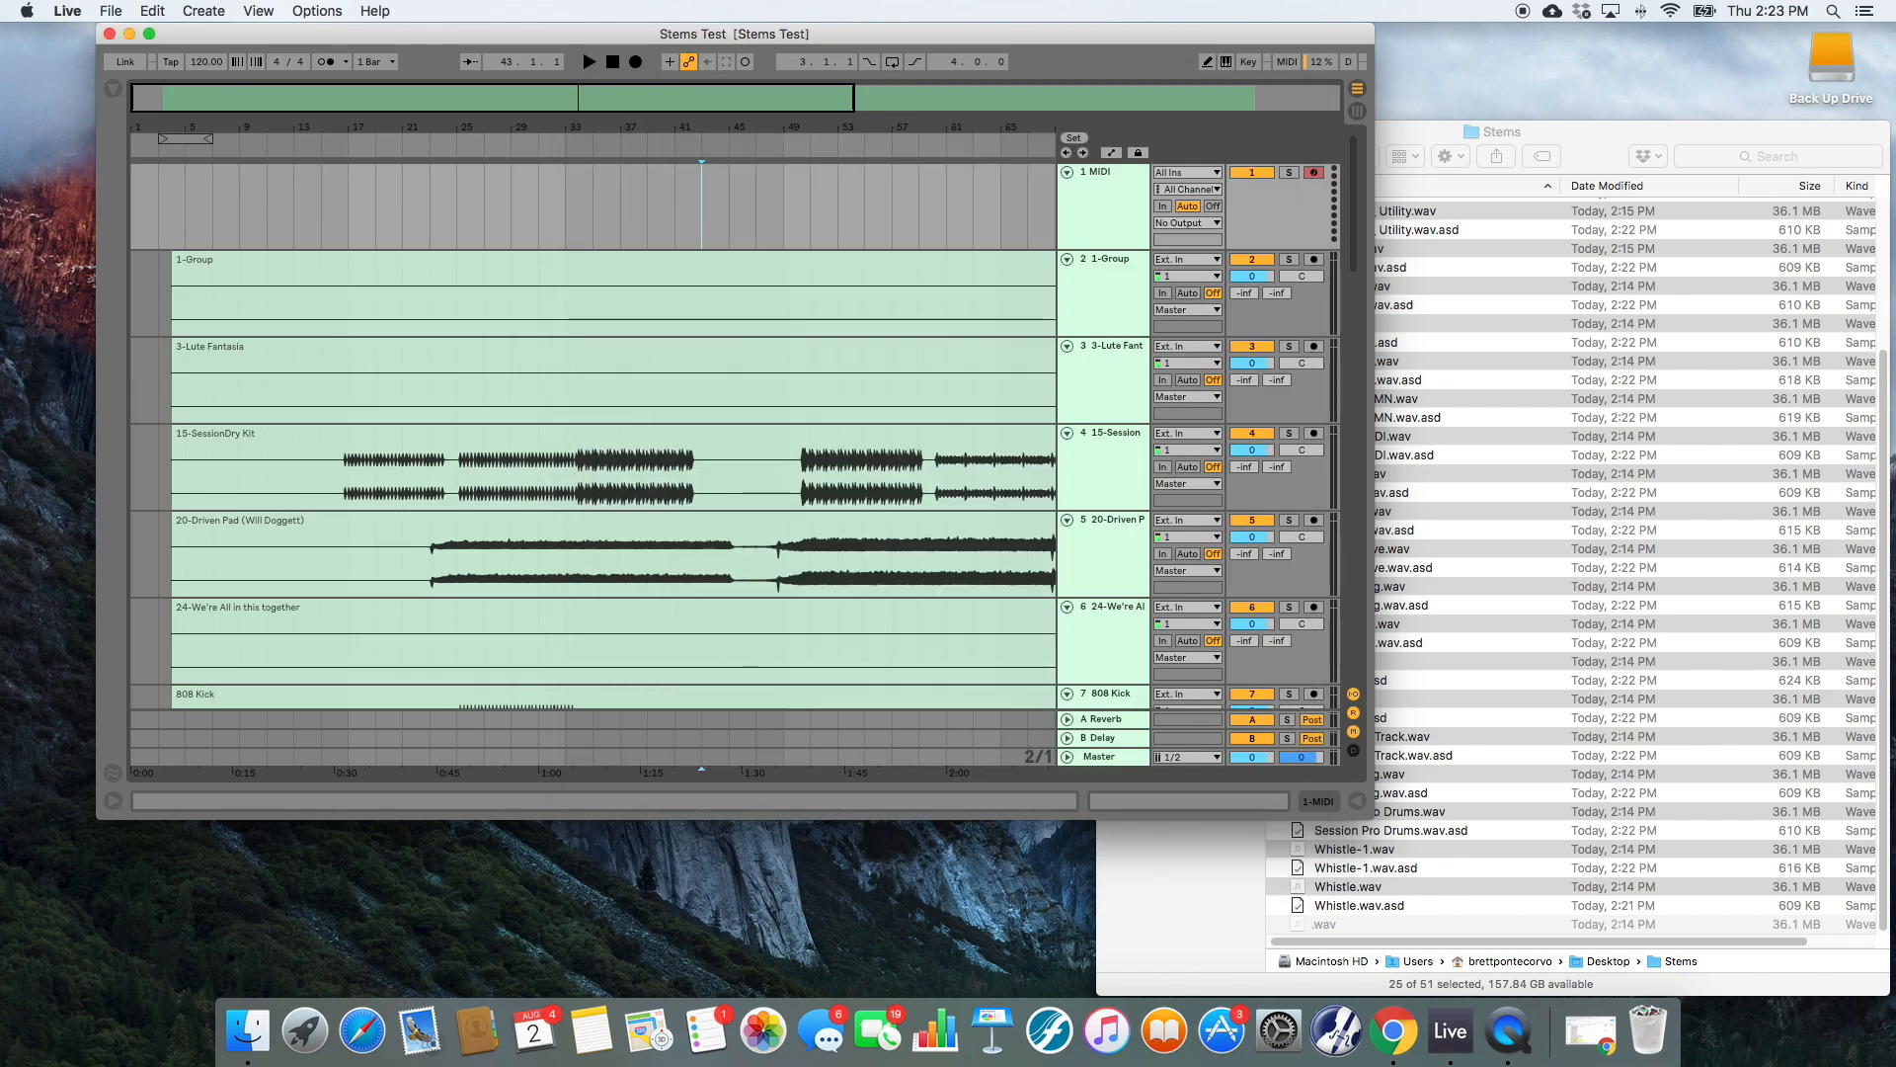
# - Switch to Finder and open the Stems Test Project folder in Documents > Ableton Live Sets, moving the window clear of the desktop icons
pyautogui.press('super+Tab')
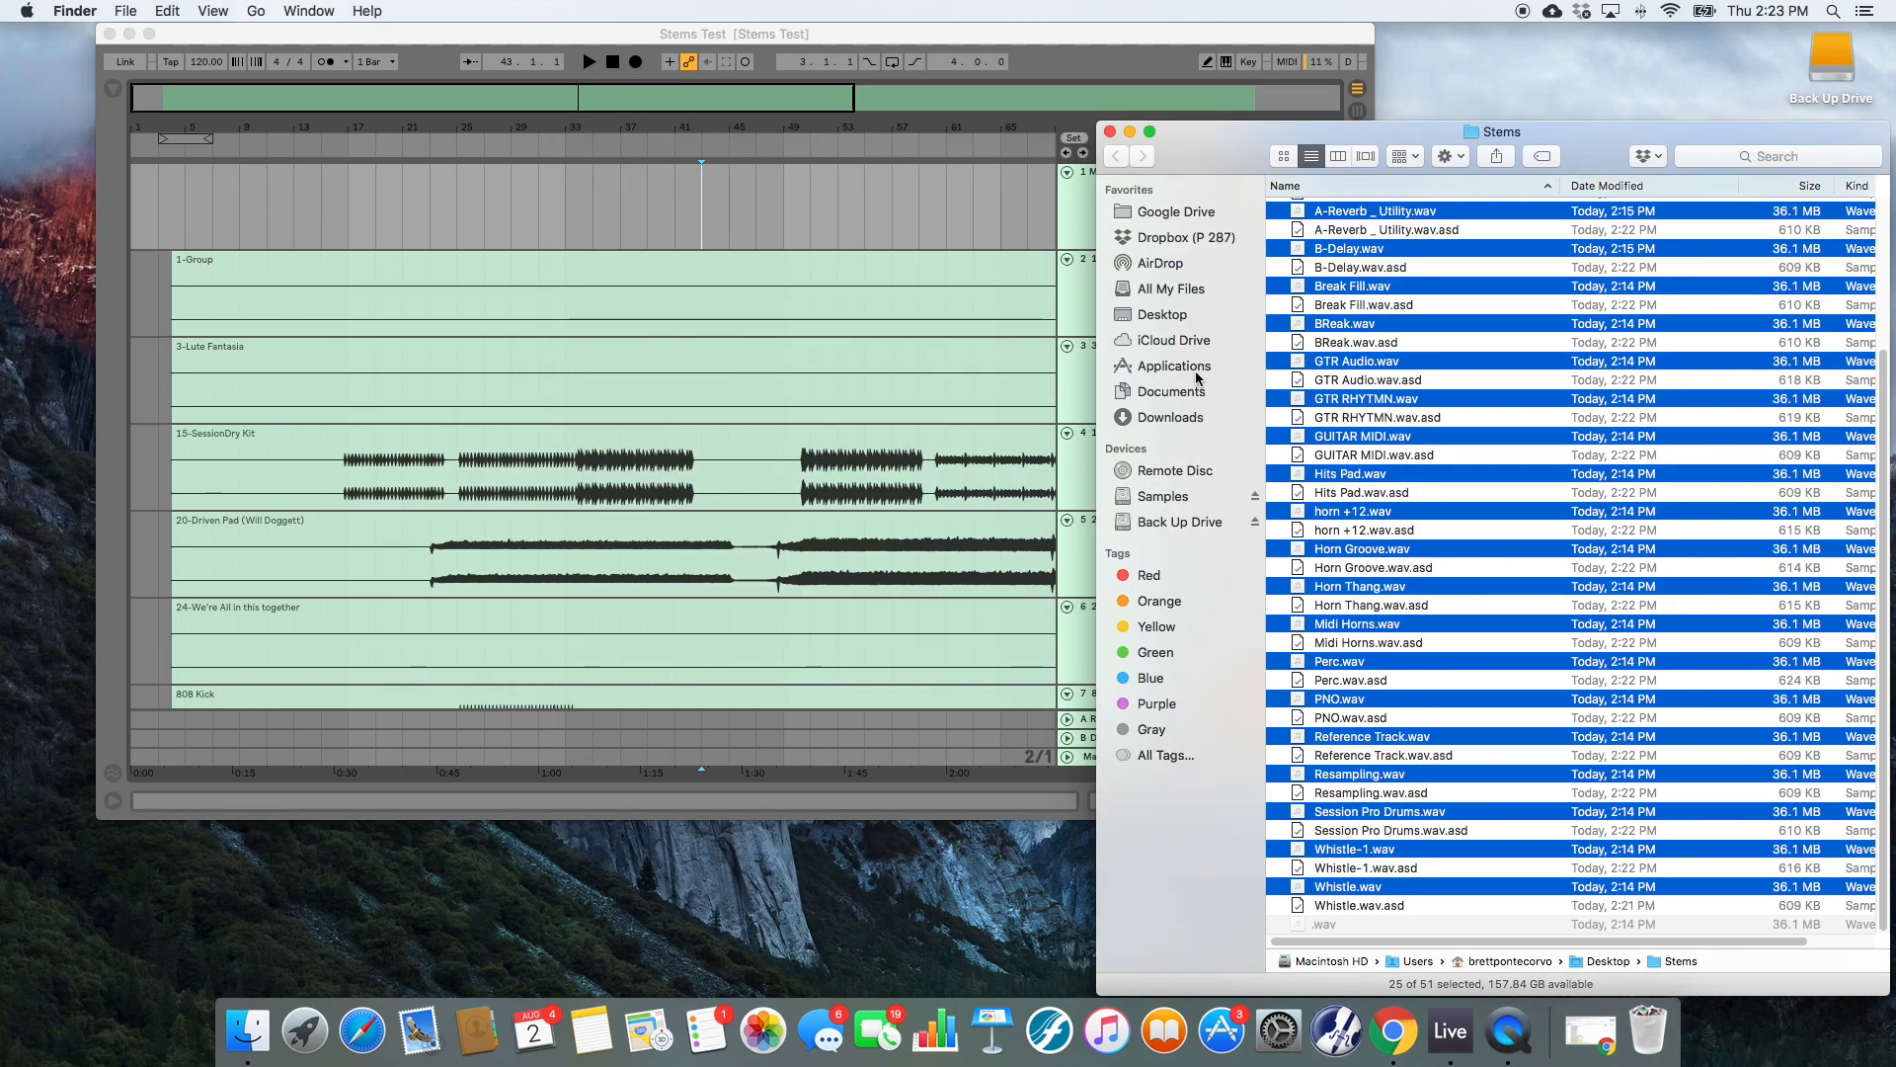
pyautogui.click(1199, 394)
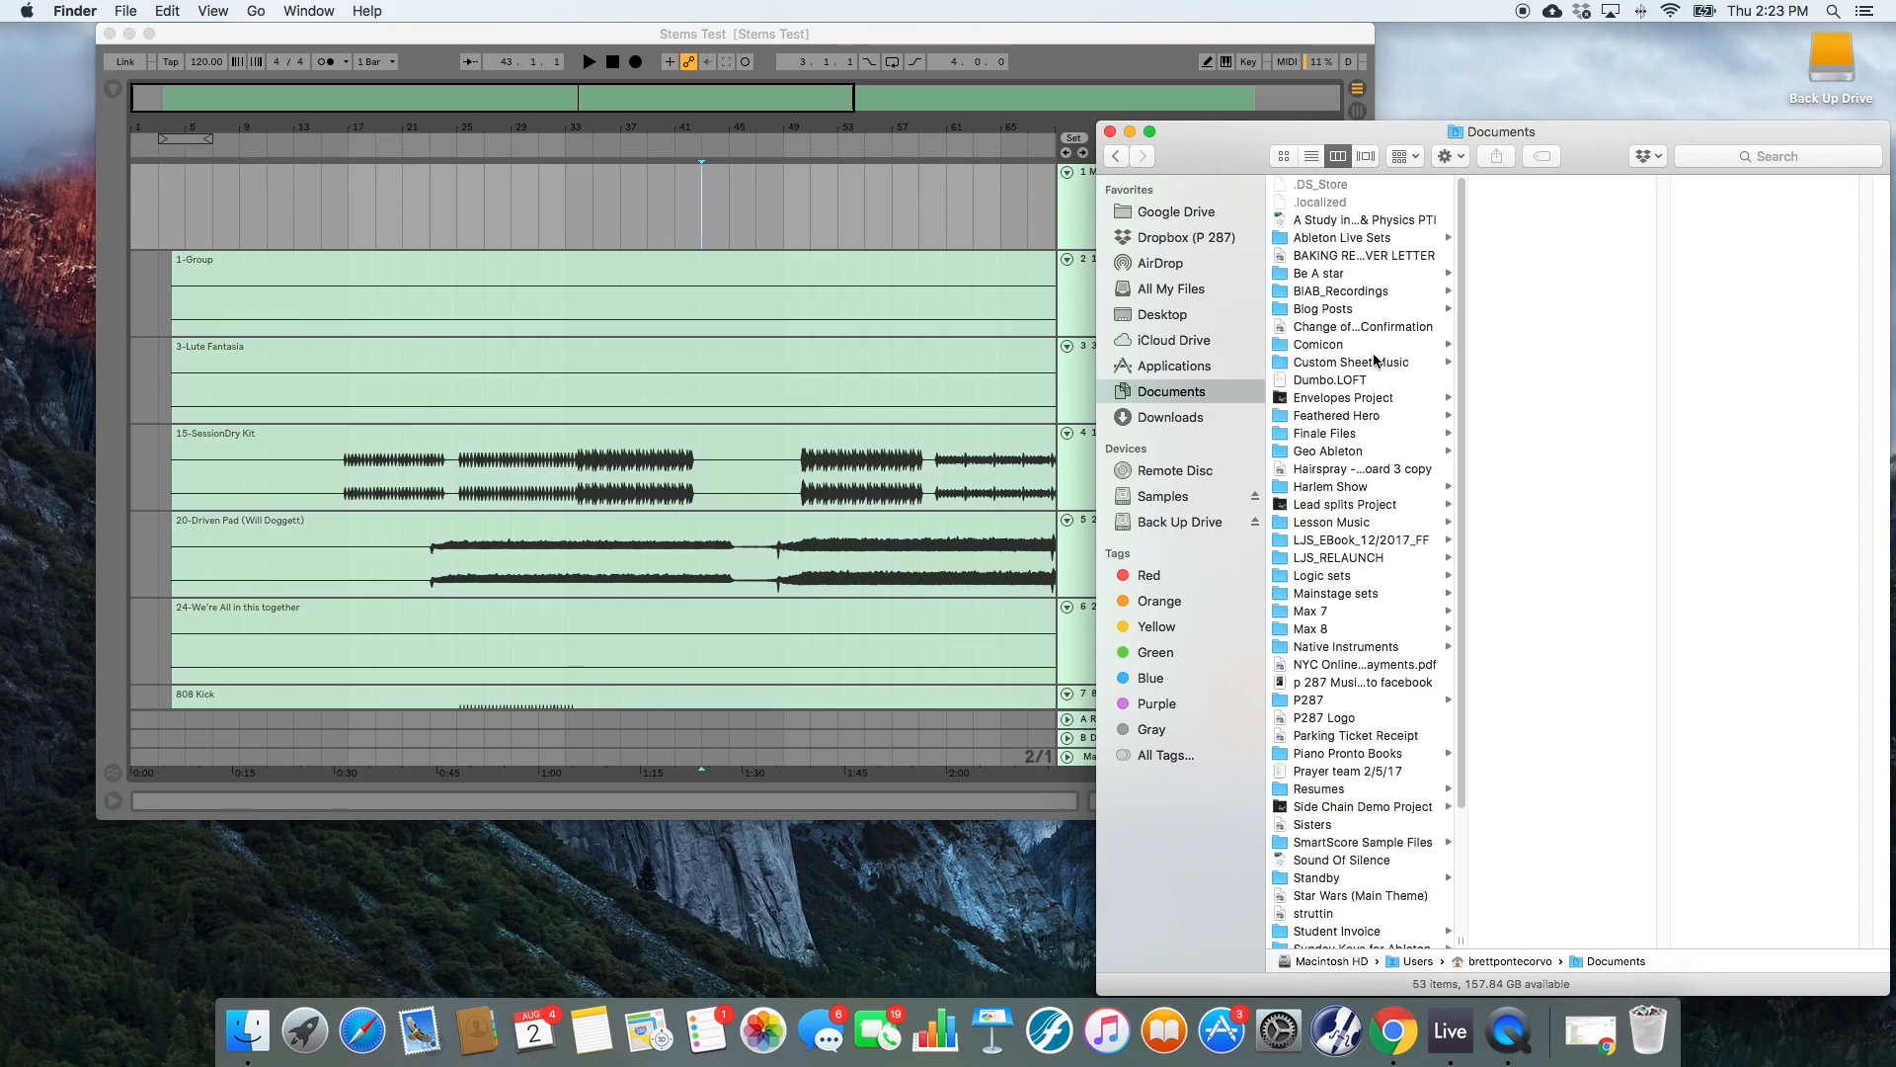
pyautogui.click(1374, 237)
pyautogui.moveTo(1334, 132); pyautogui.dragTo(1047, 114)
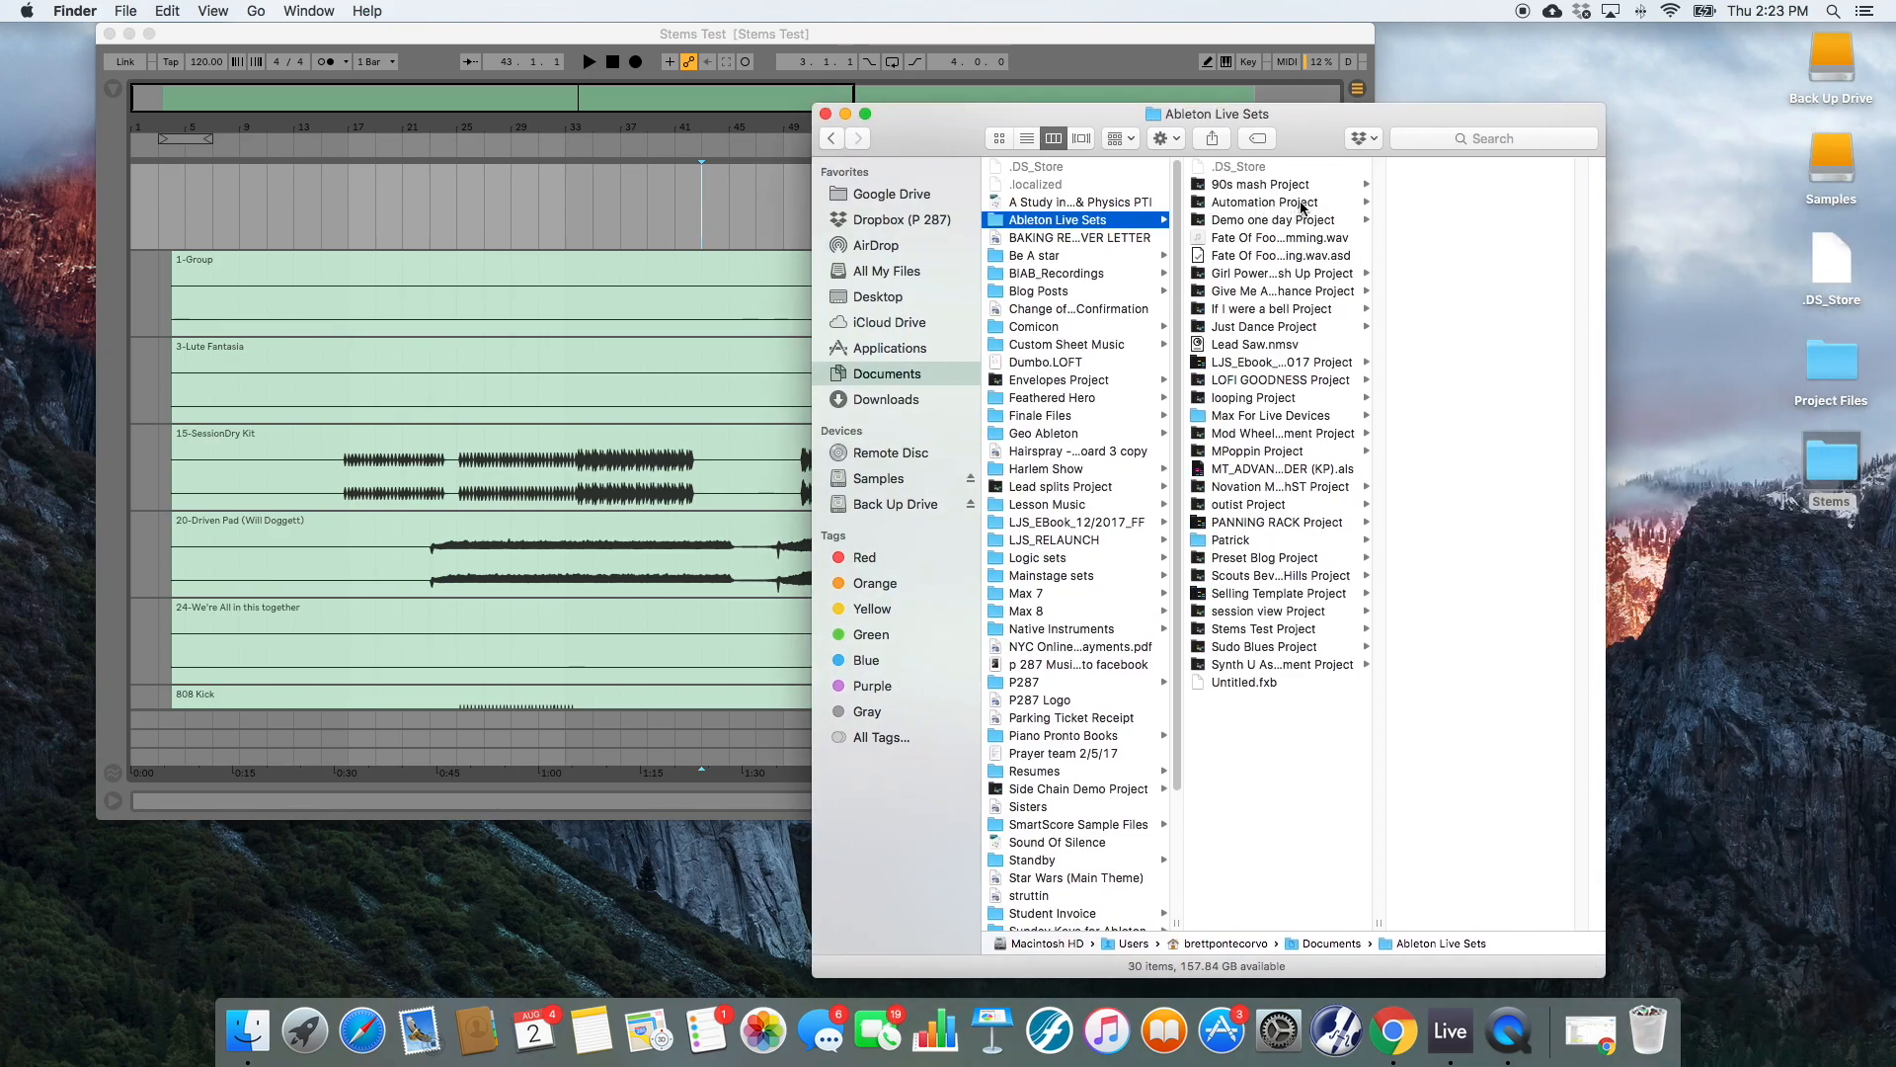
pyautogui.click(1279, 629)
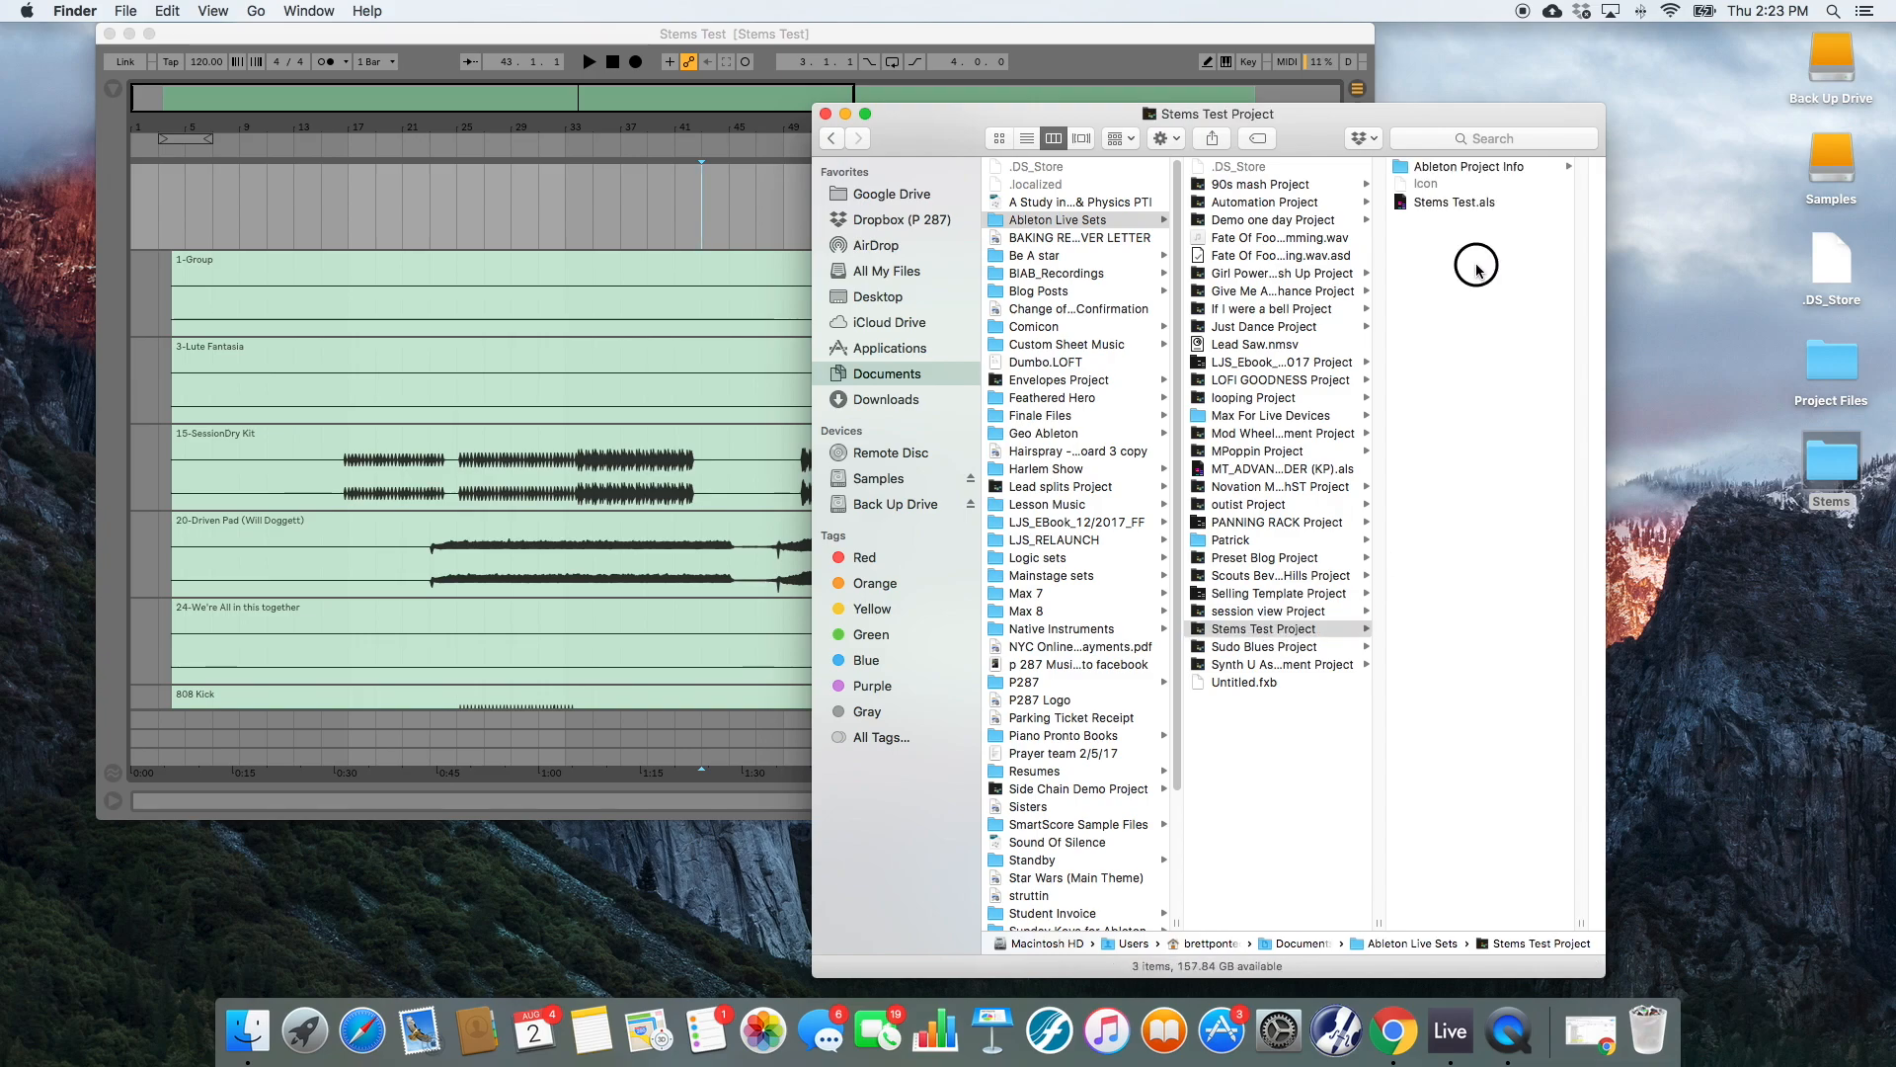
# - Inspect the contents of the Ableton Project Info folder and the Stems Test.als file inside the project folder
pyautogui.click(1473, 167)
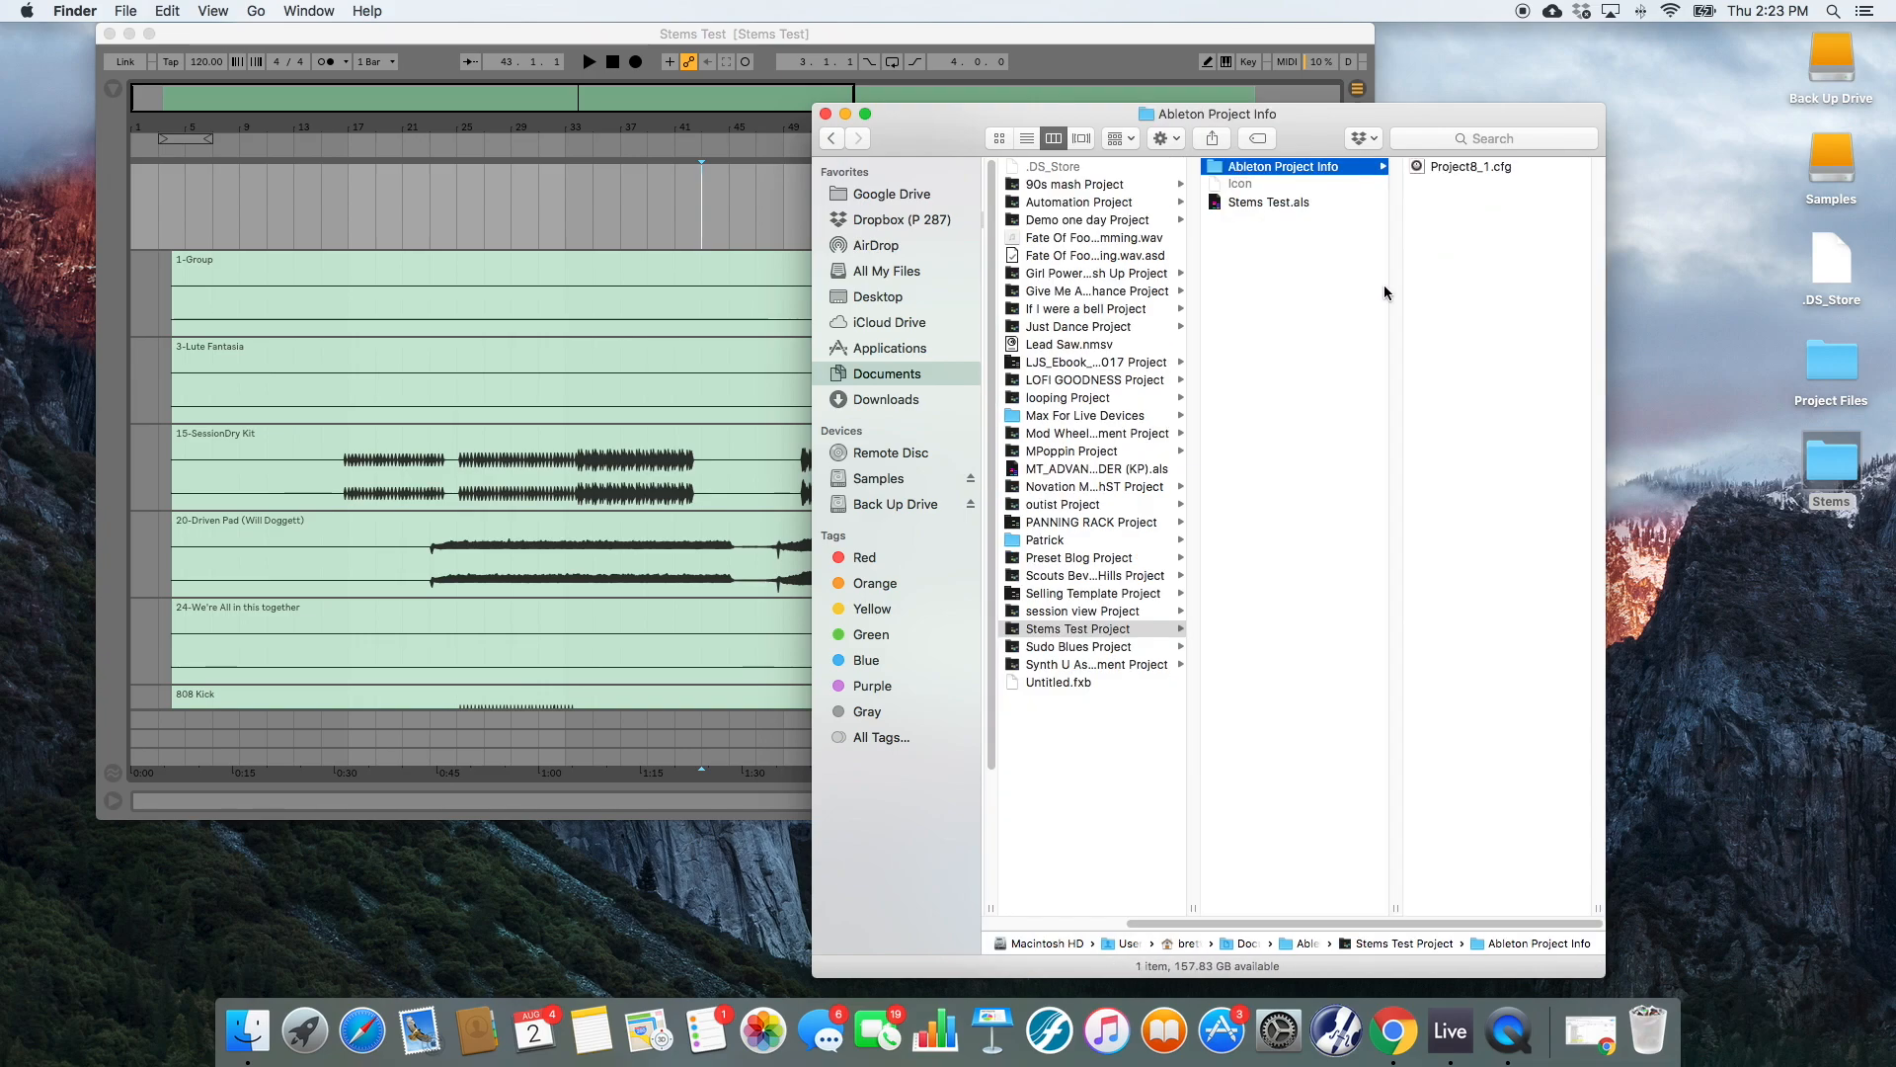
pyautogui.click(1304, 202)
pyautogui.click(1293, 166)
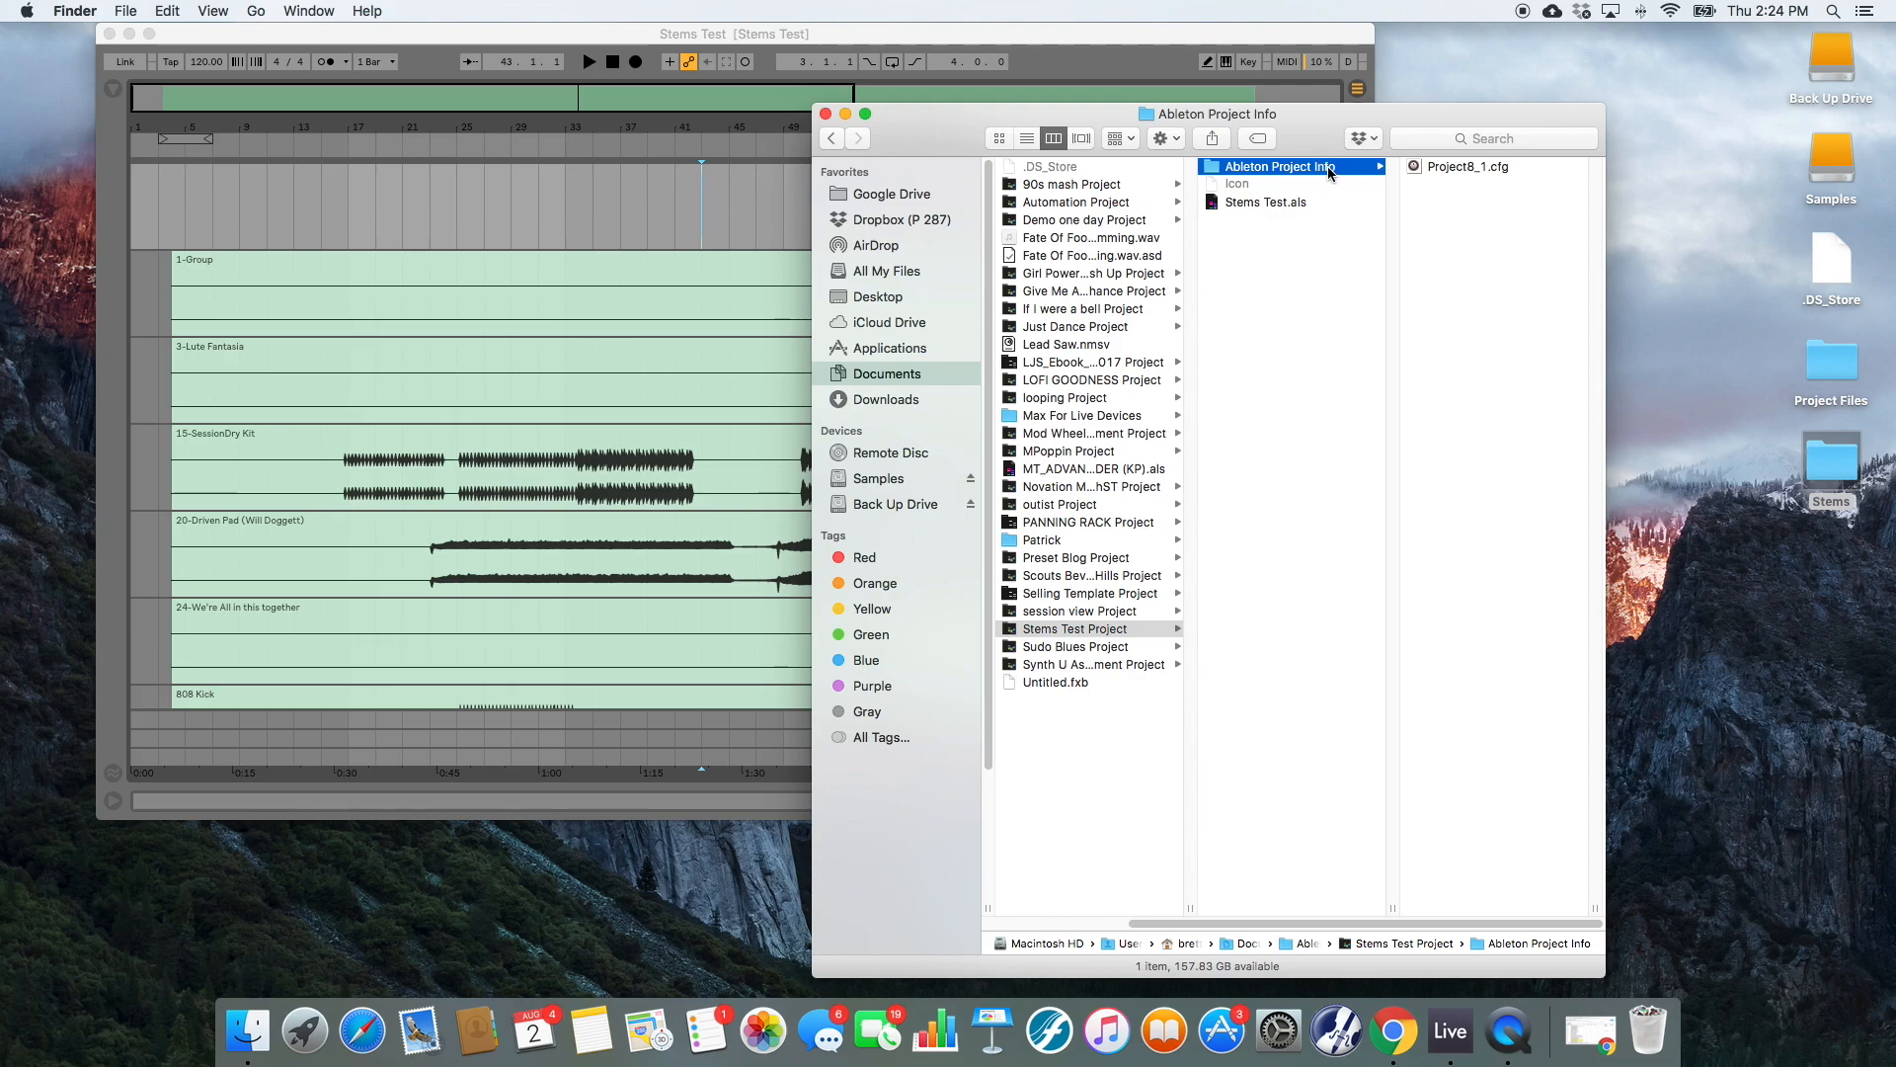
pyautogui.click(1274, 205)
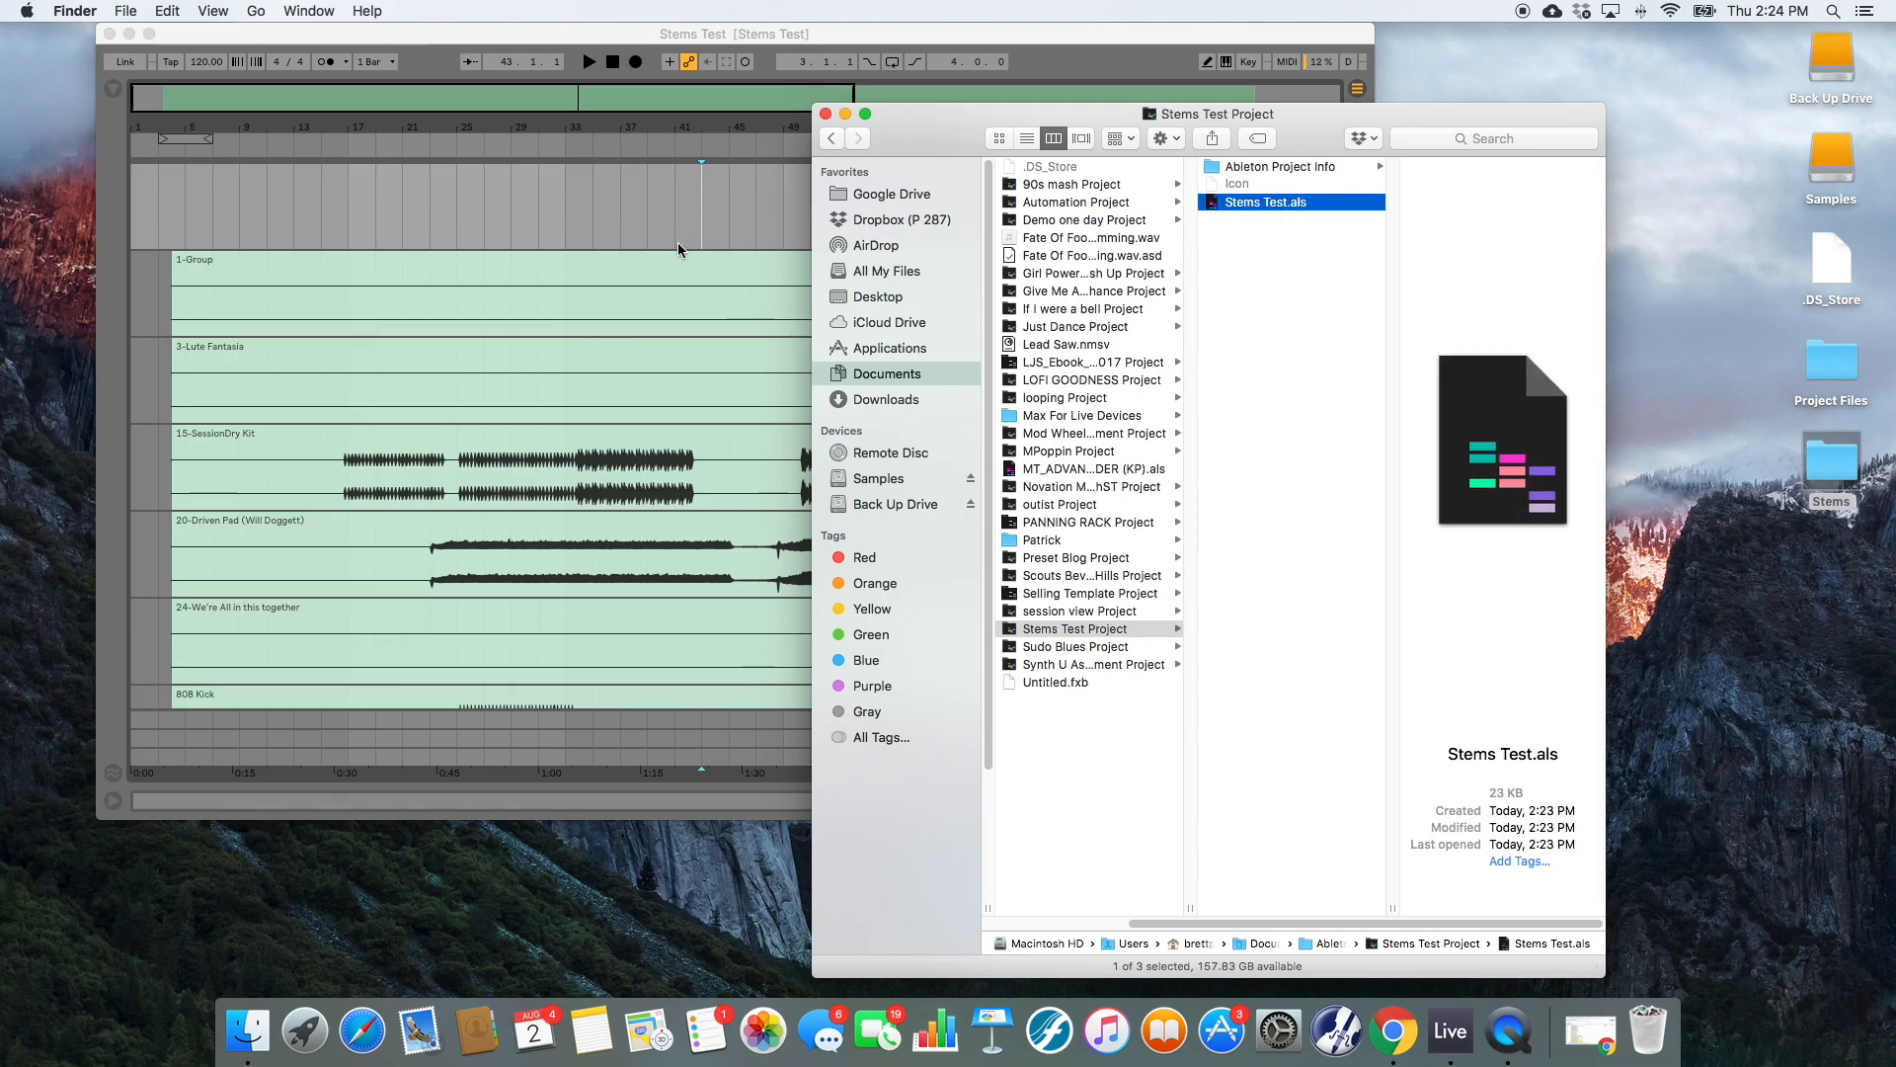
# - Return to Live, look through the imported stem tracks, and go back to the project folder in Finder
pyautogui.click(694, 271)
pyautogui.scroll(-20, 726, 335)
pyautogui.scroll(20, 726, 335)
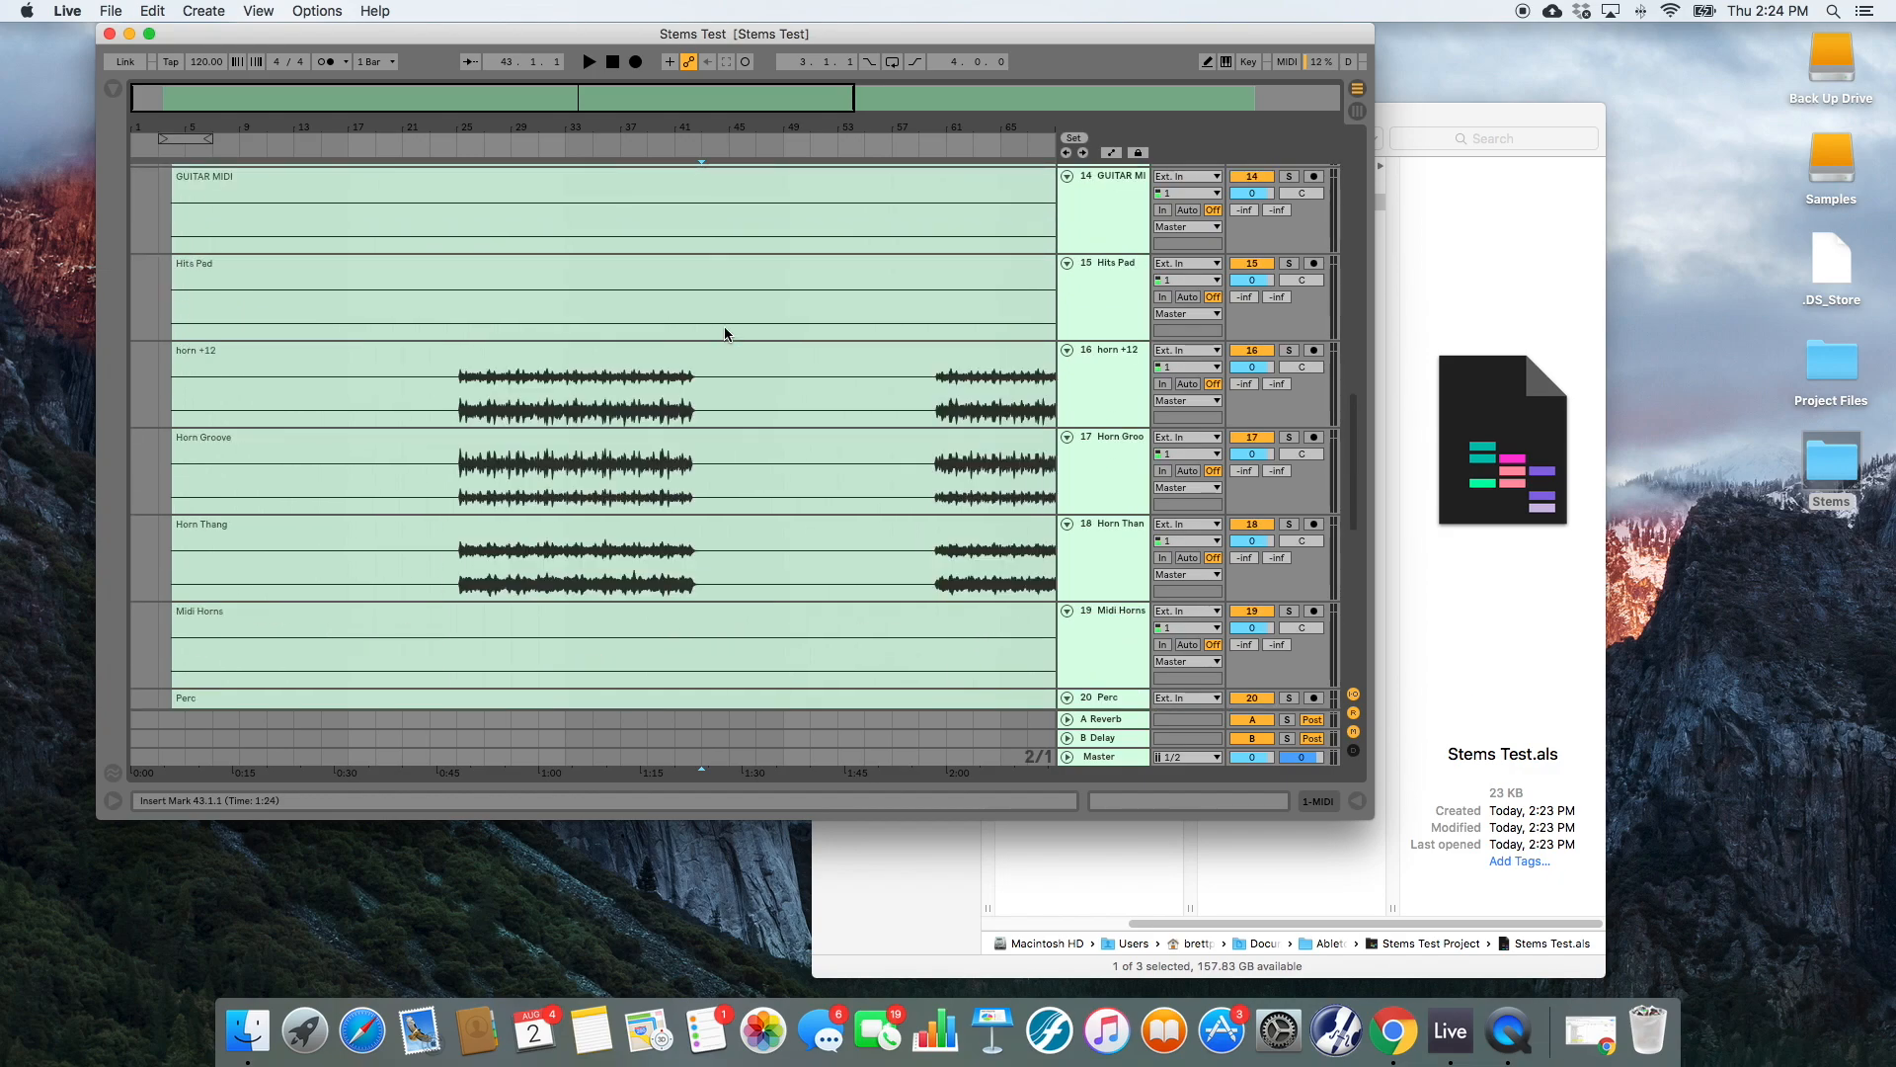
pyautogui.click(1481, 543)
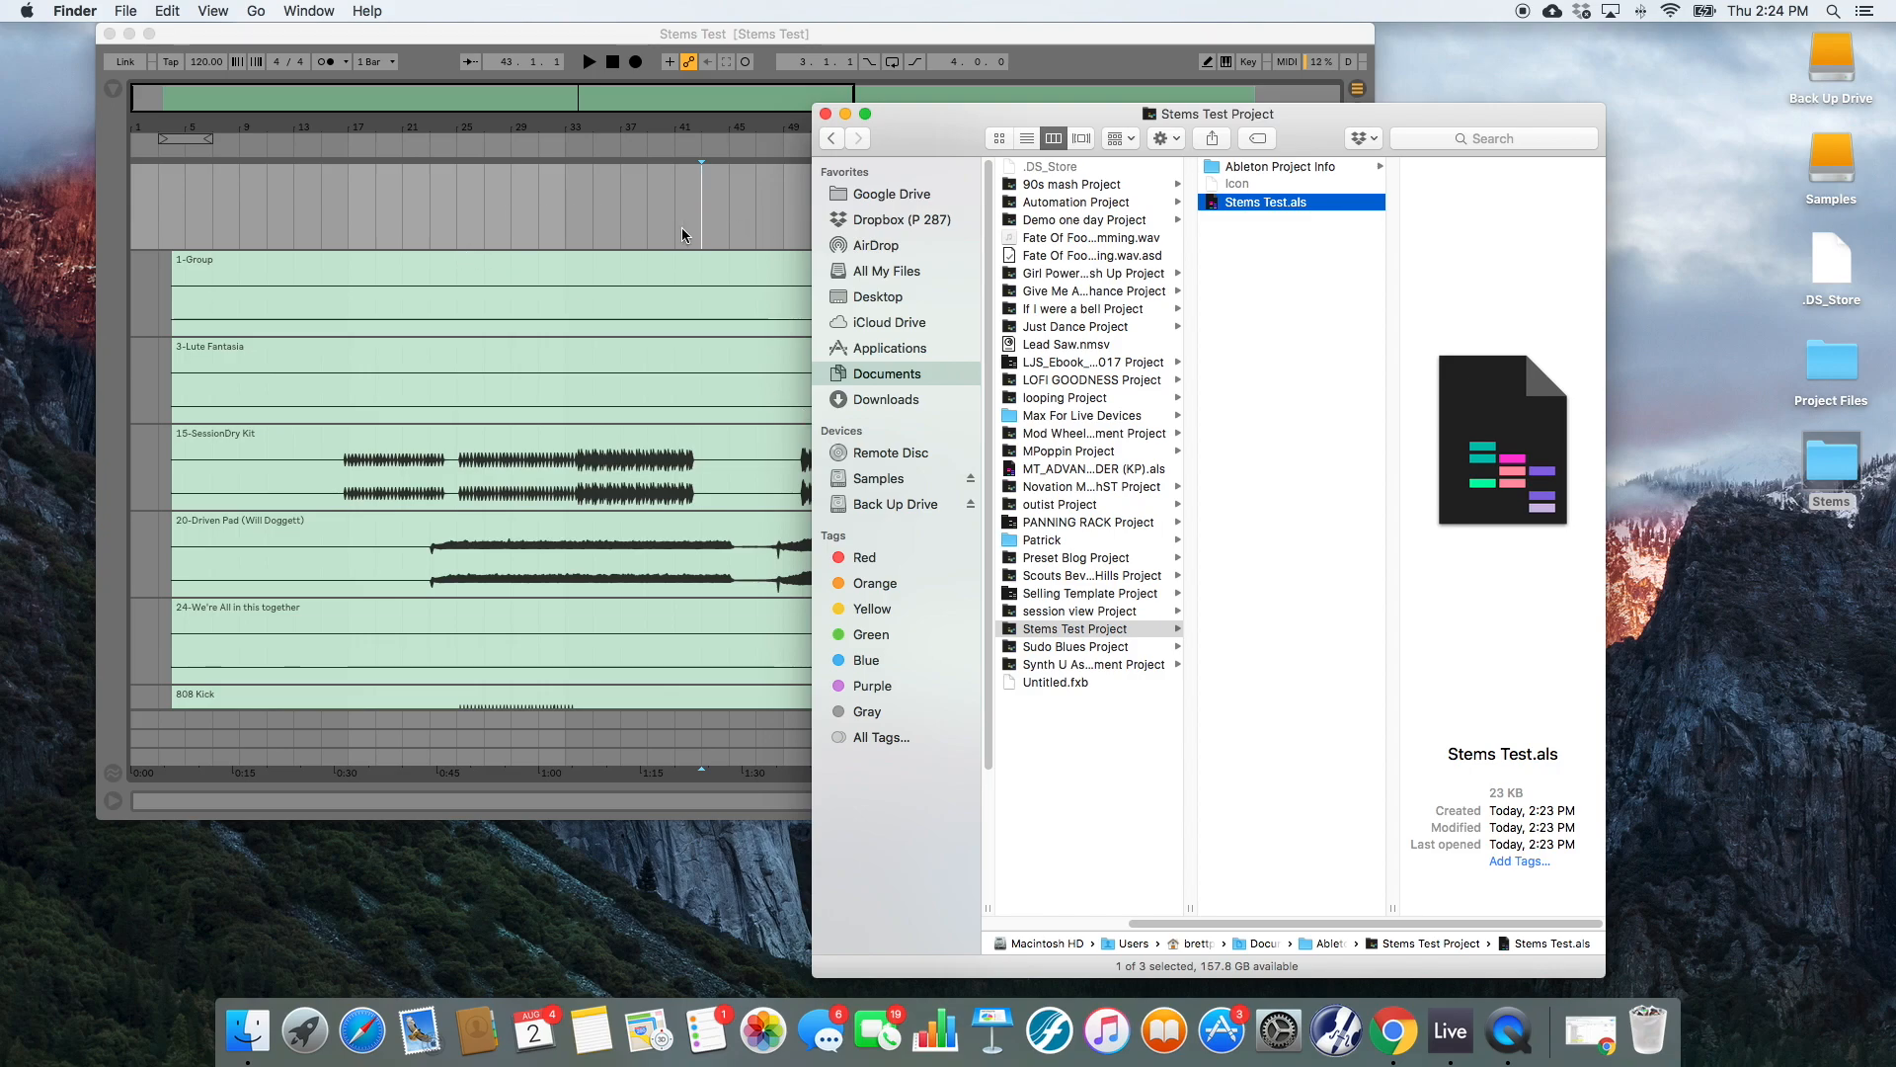
# - In Live, Collect All and Save the set, copying files from elsewhere, other Projects and the User Library but not from Factory Packs
pyautogui.click(539, 230)
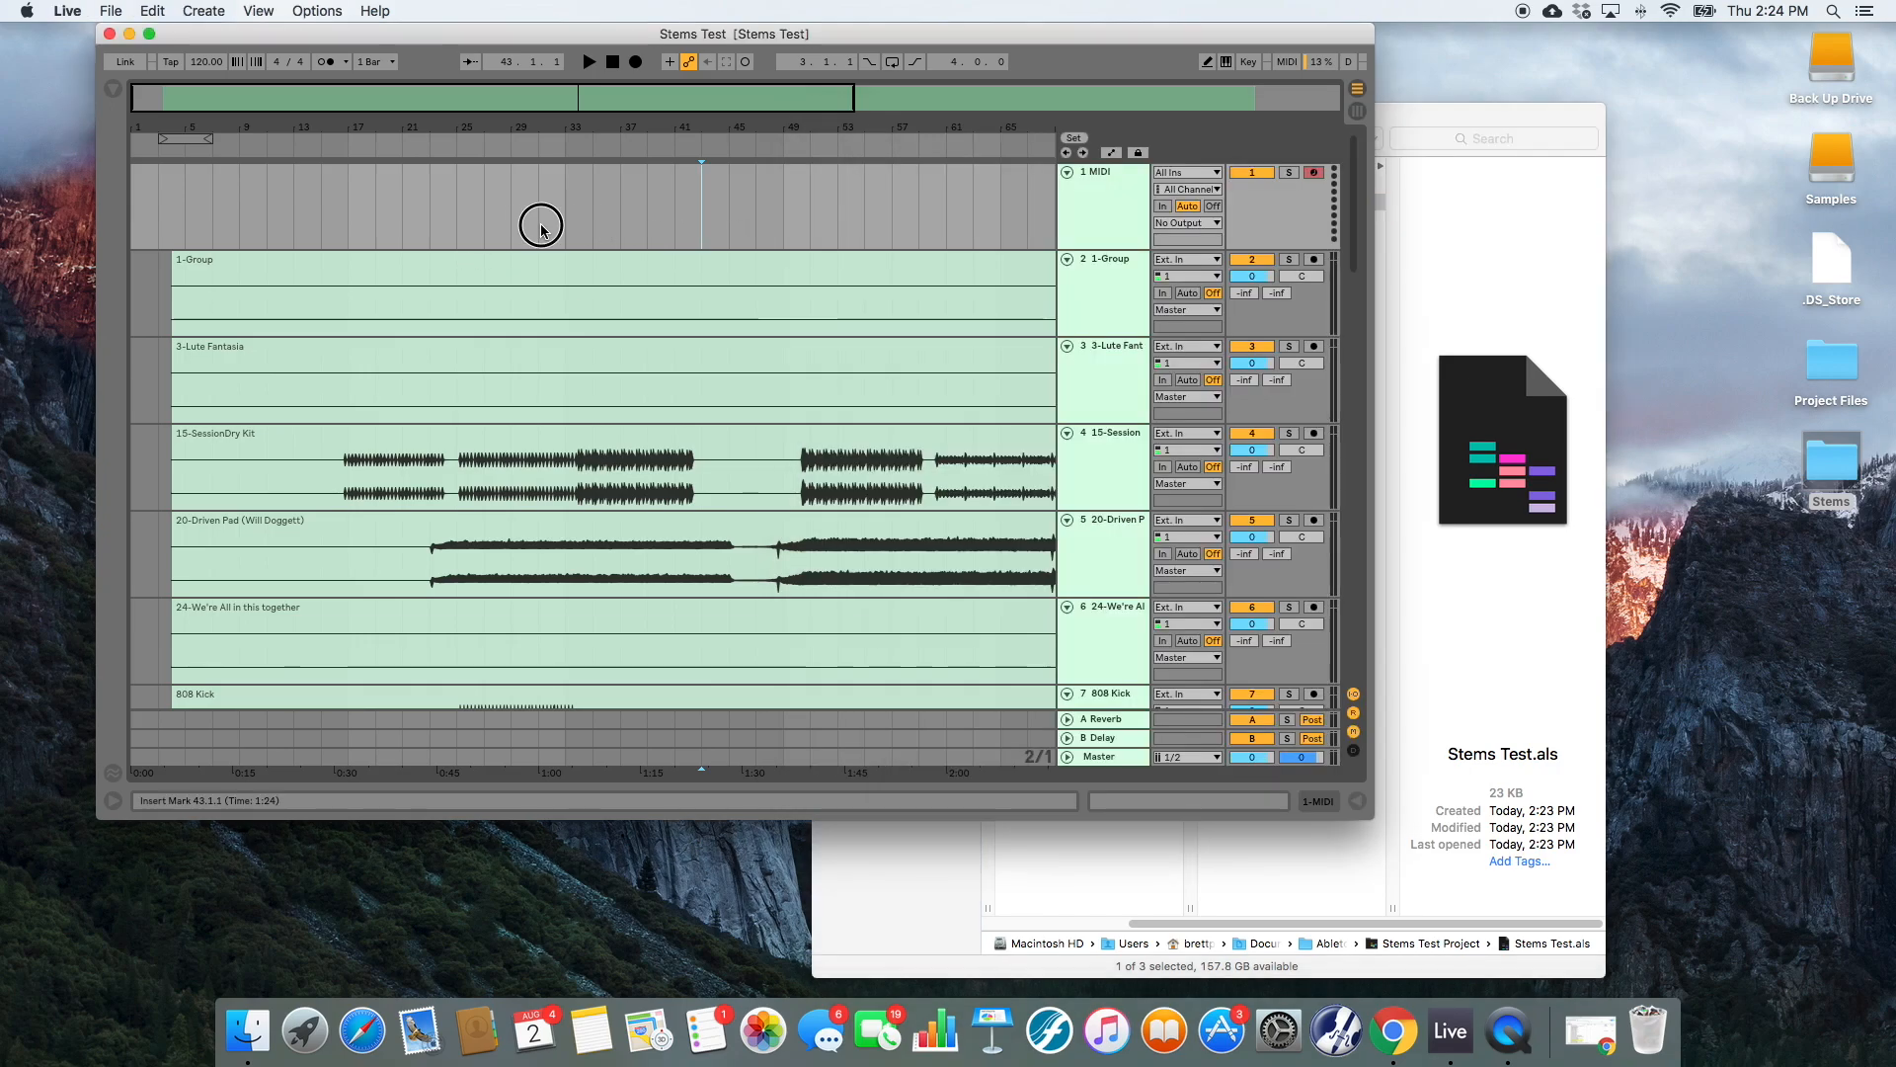
pyautogui.click(123, 13)
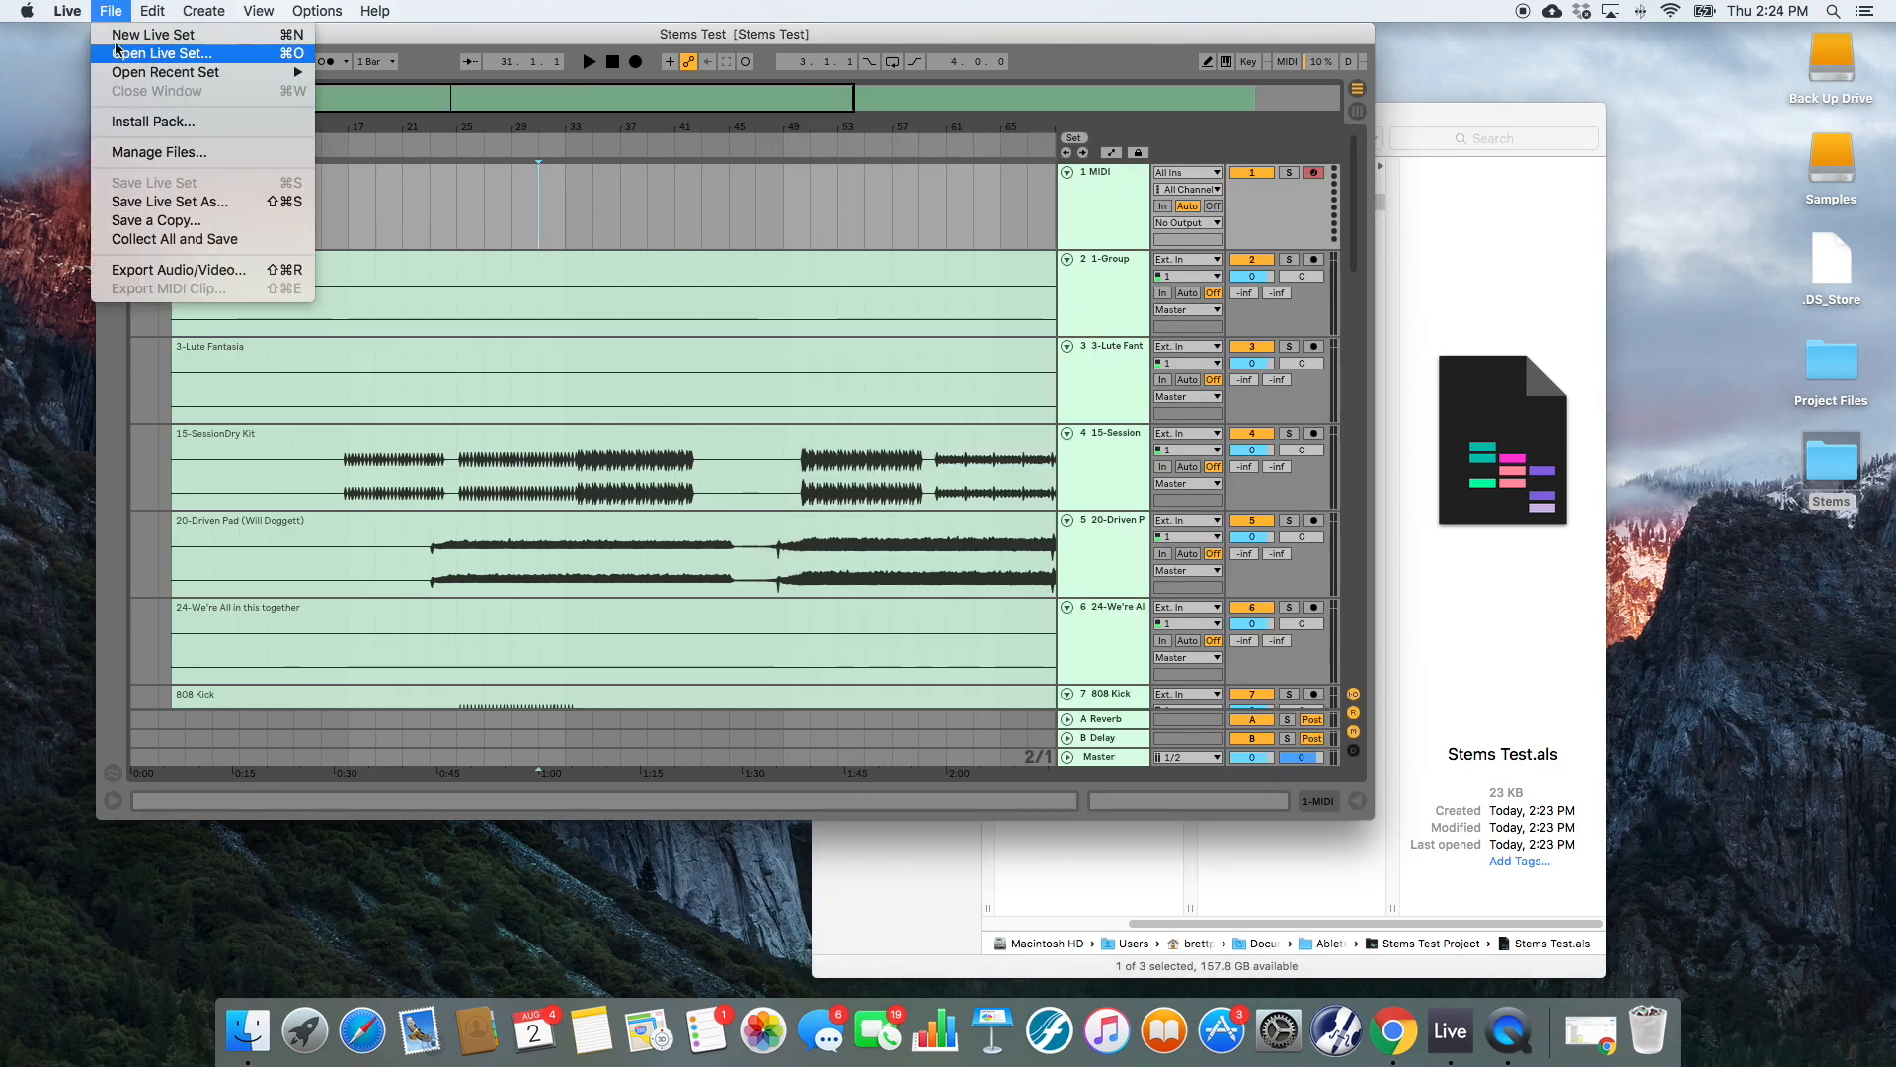
pyautogui.click(193, 242)
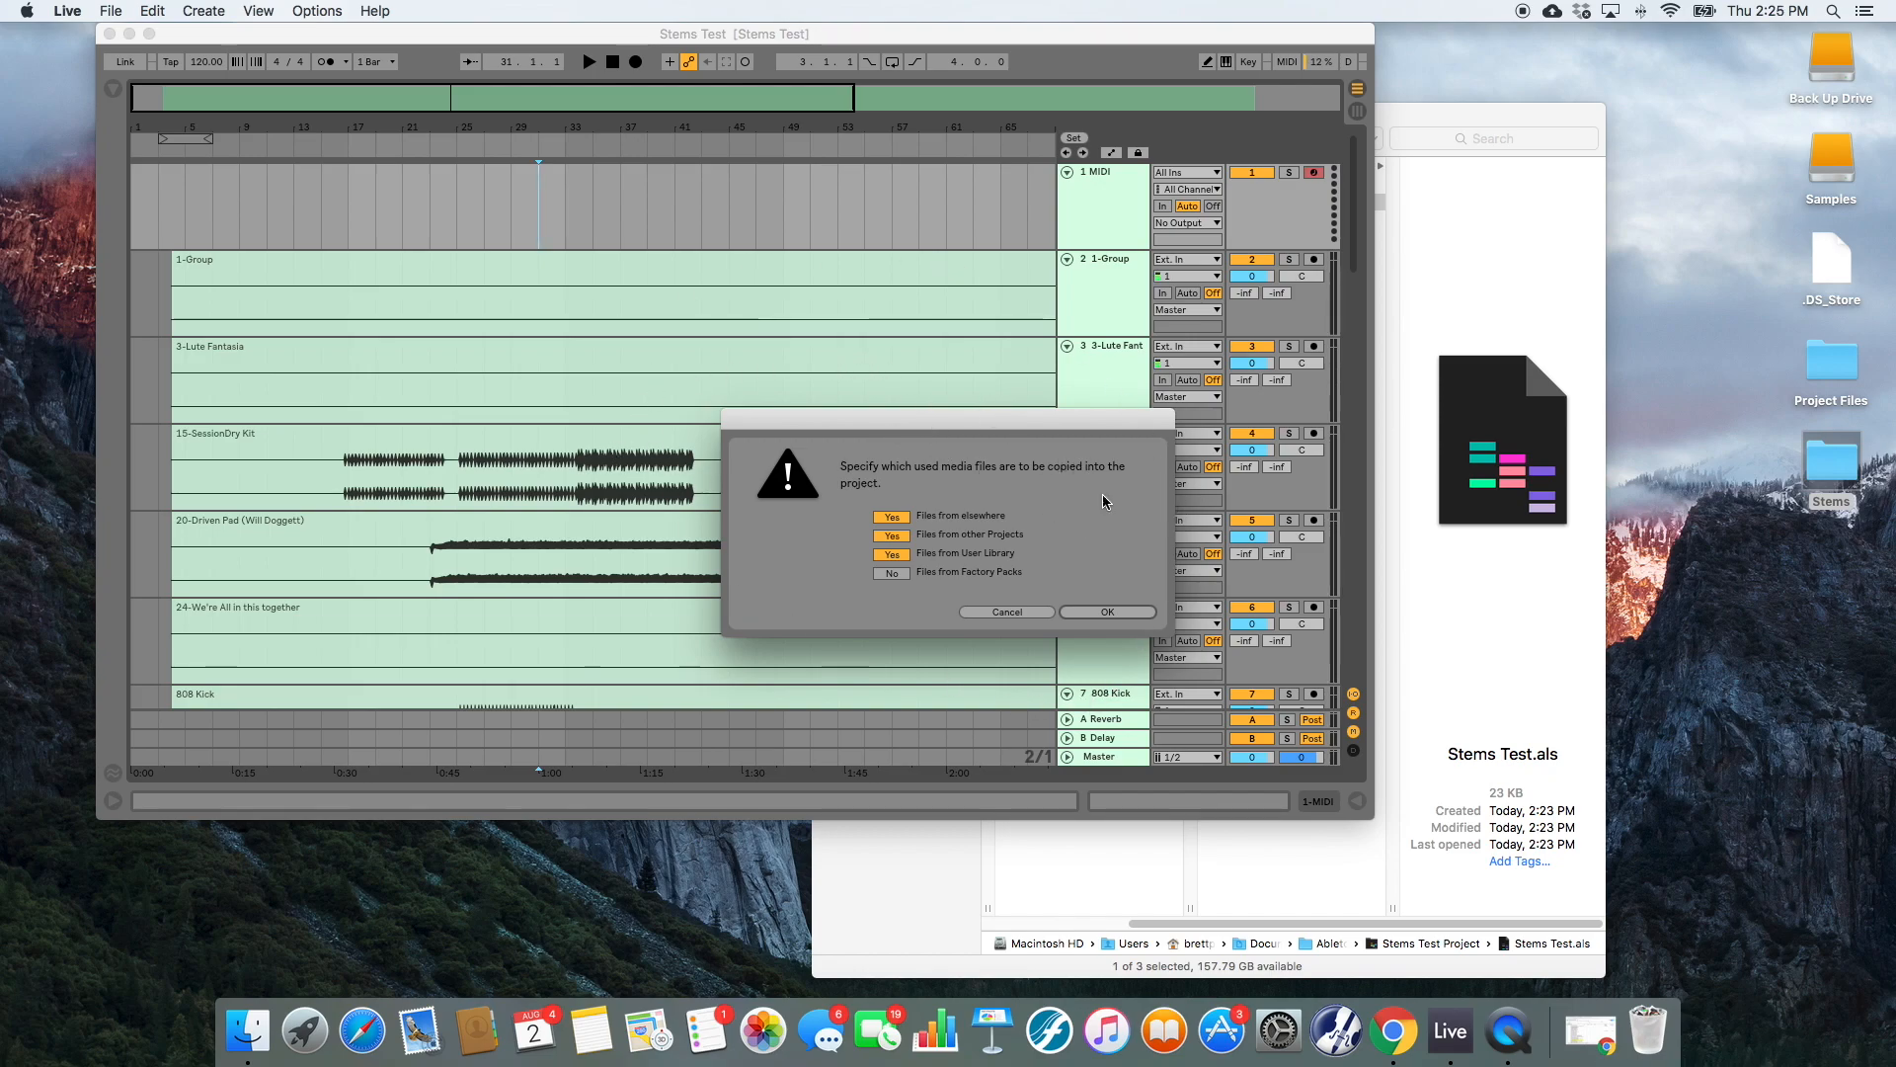
pyautogui.click(1122, 613)
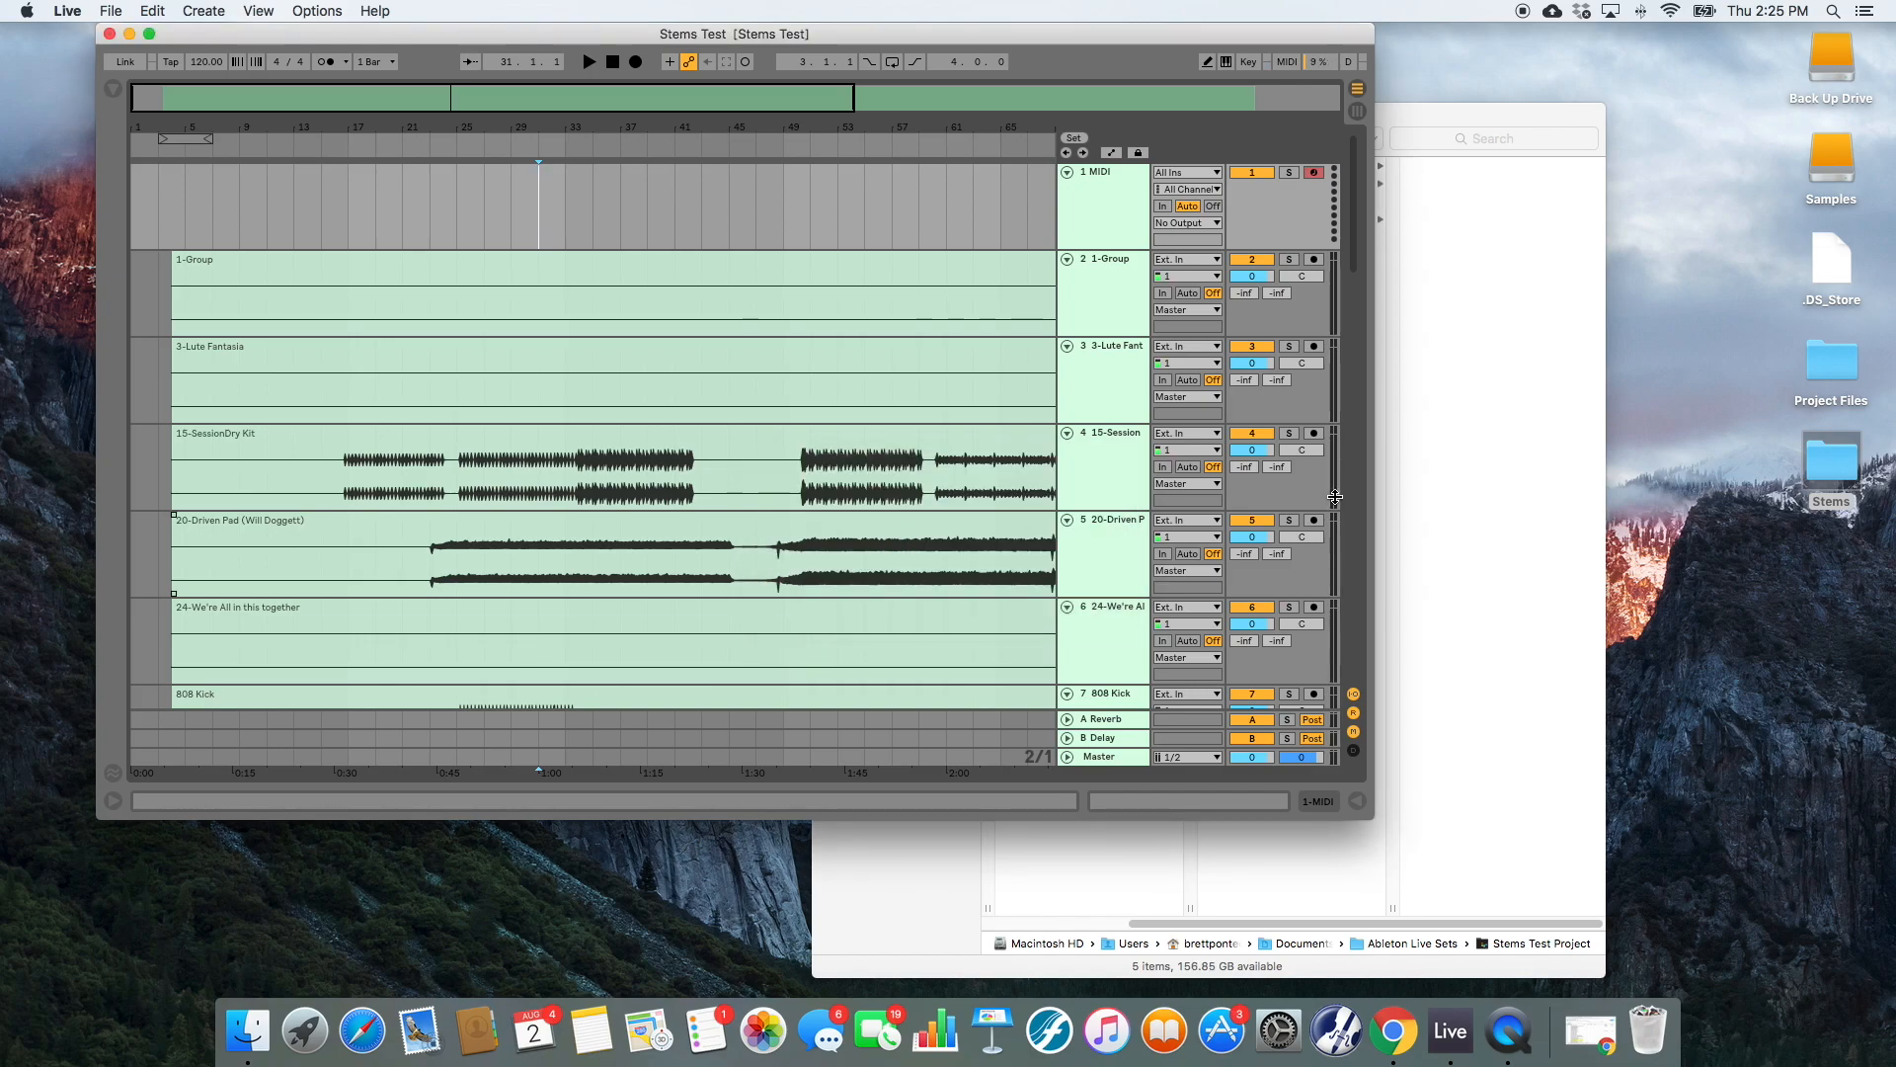
# - In Finder, open the Samples folder of Stems Test Project and look through the audio files in its Imported subfolder
pyautogui.click(1469, 459)
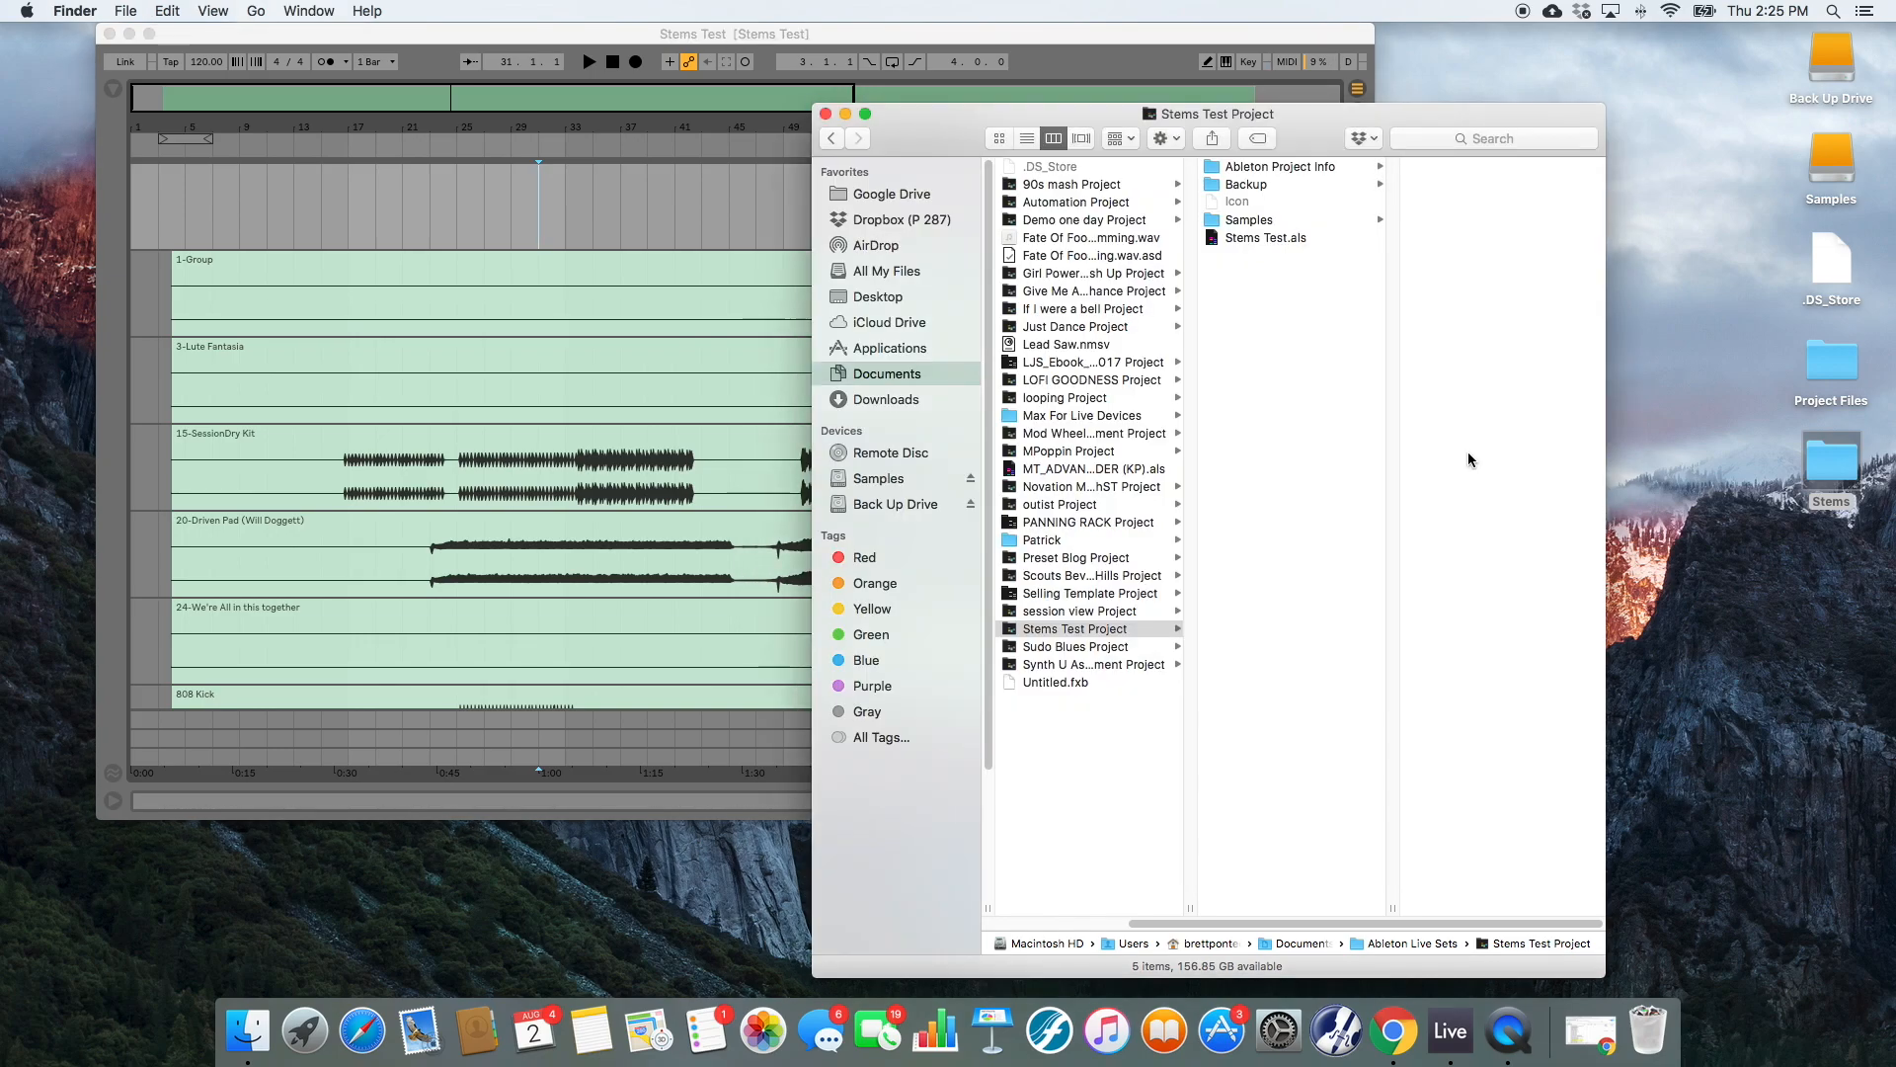
pyautogui.click(1122, 632)
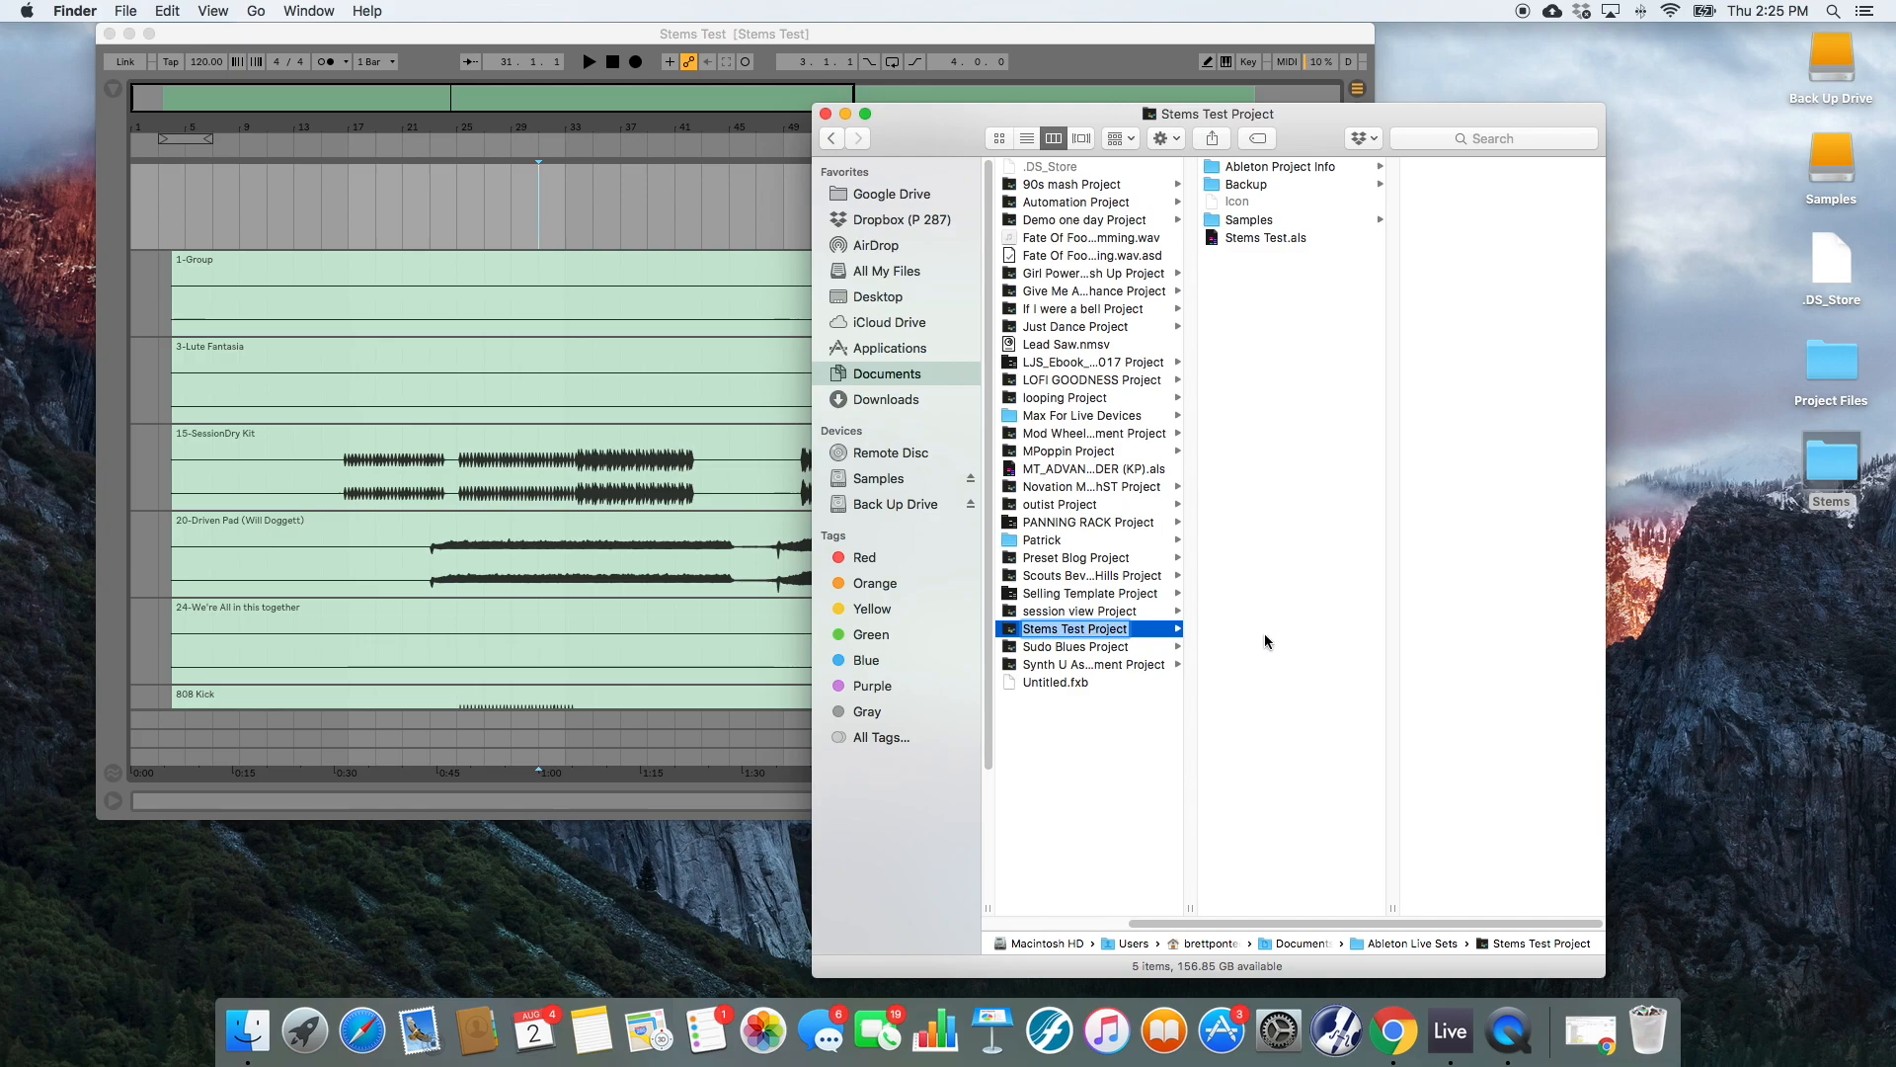
pyautogui.rightClick(1289, 169)
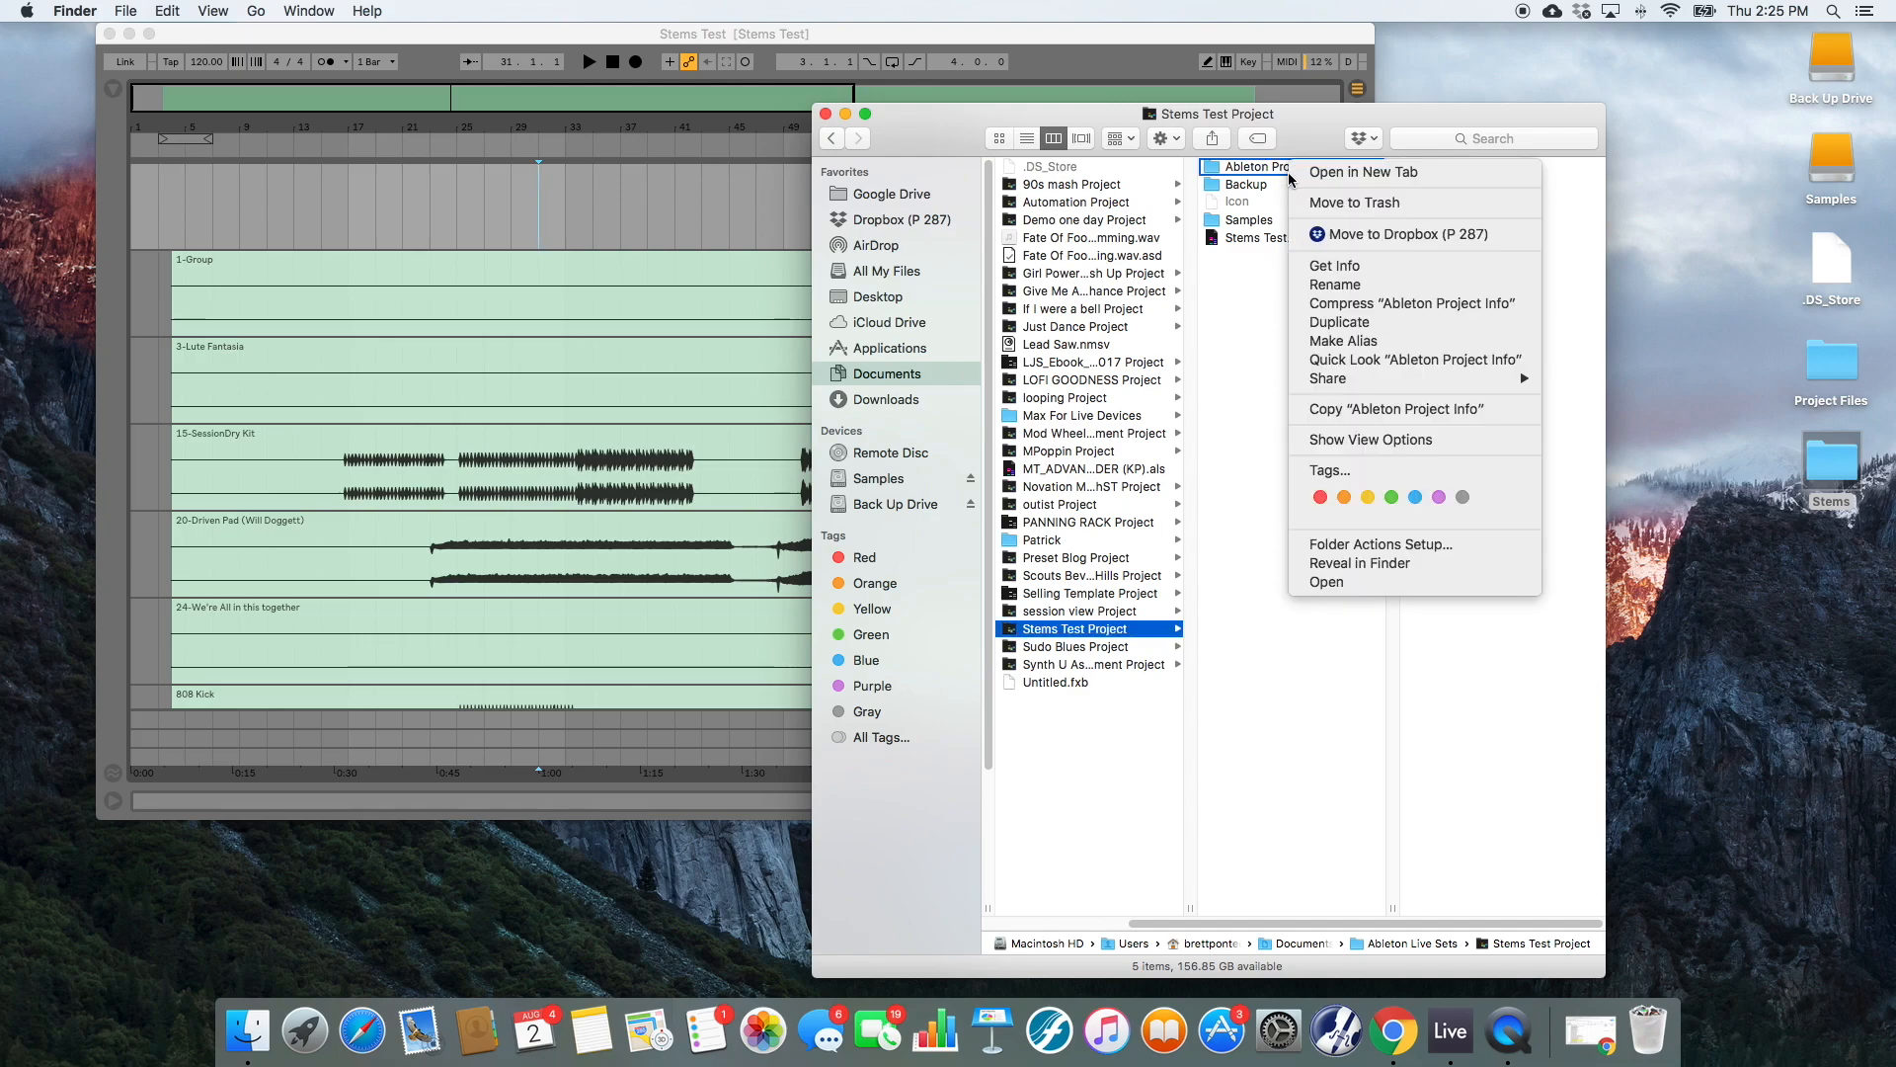
pyautogui.rightClick(1249, 351)
pyautogui.rightClick(1286, 252)
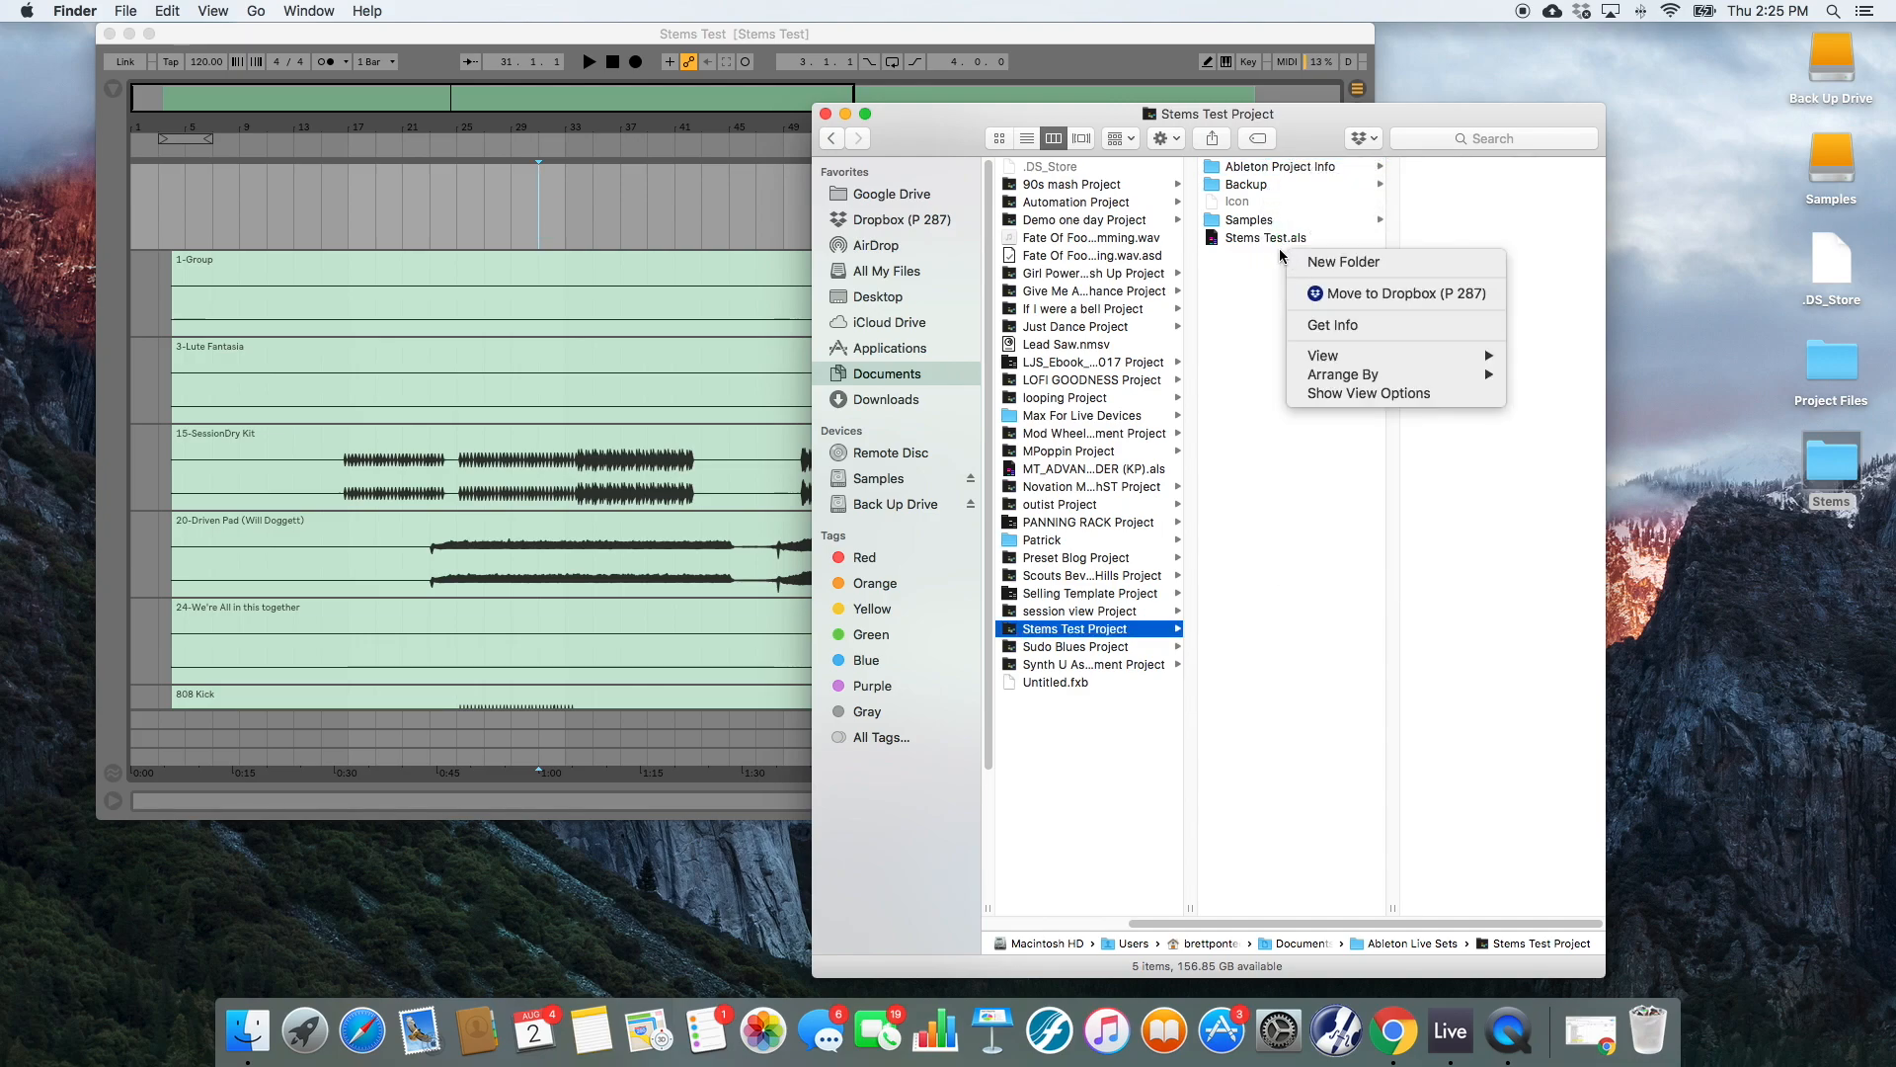
pyautogui.click(1268, 221)
pyautogui.click(1268, 221)
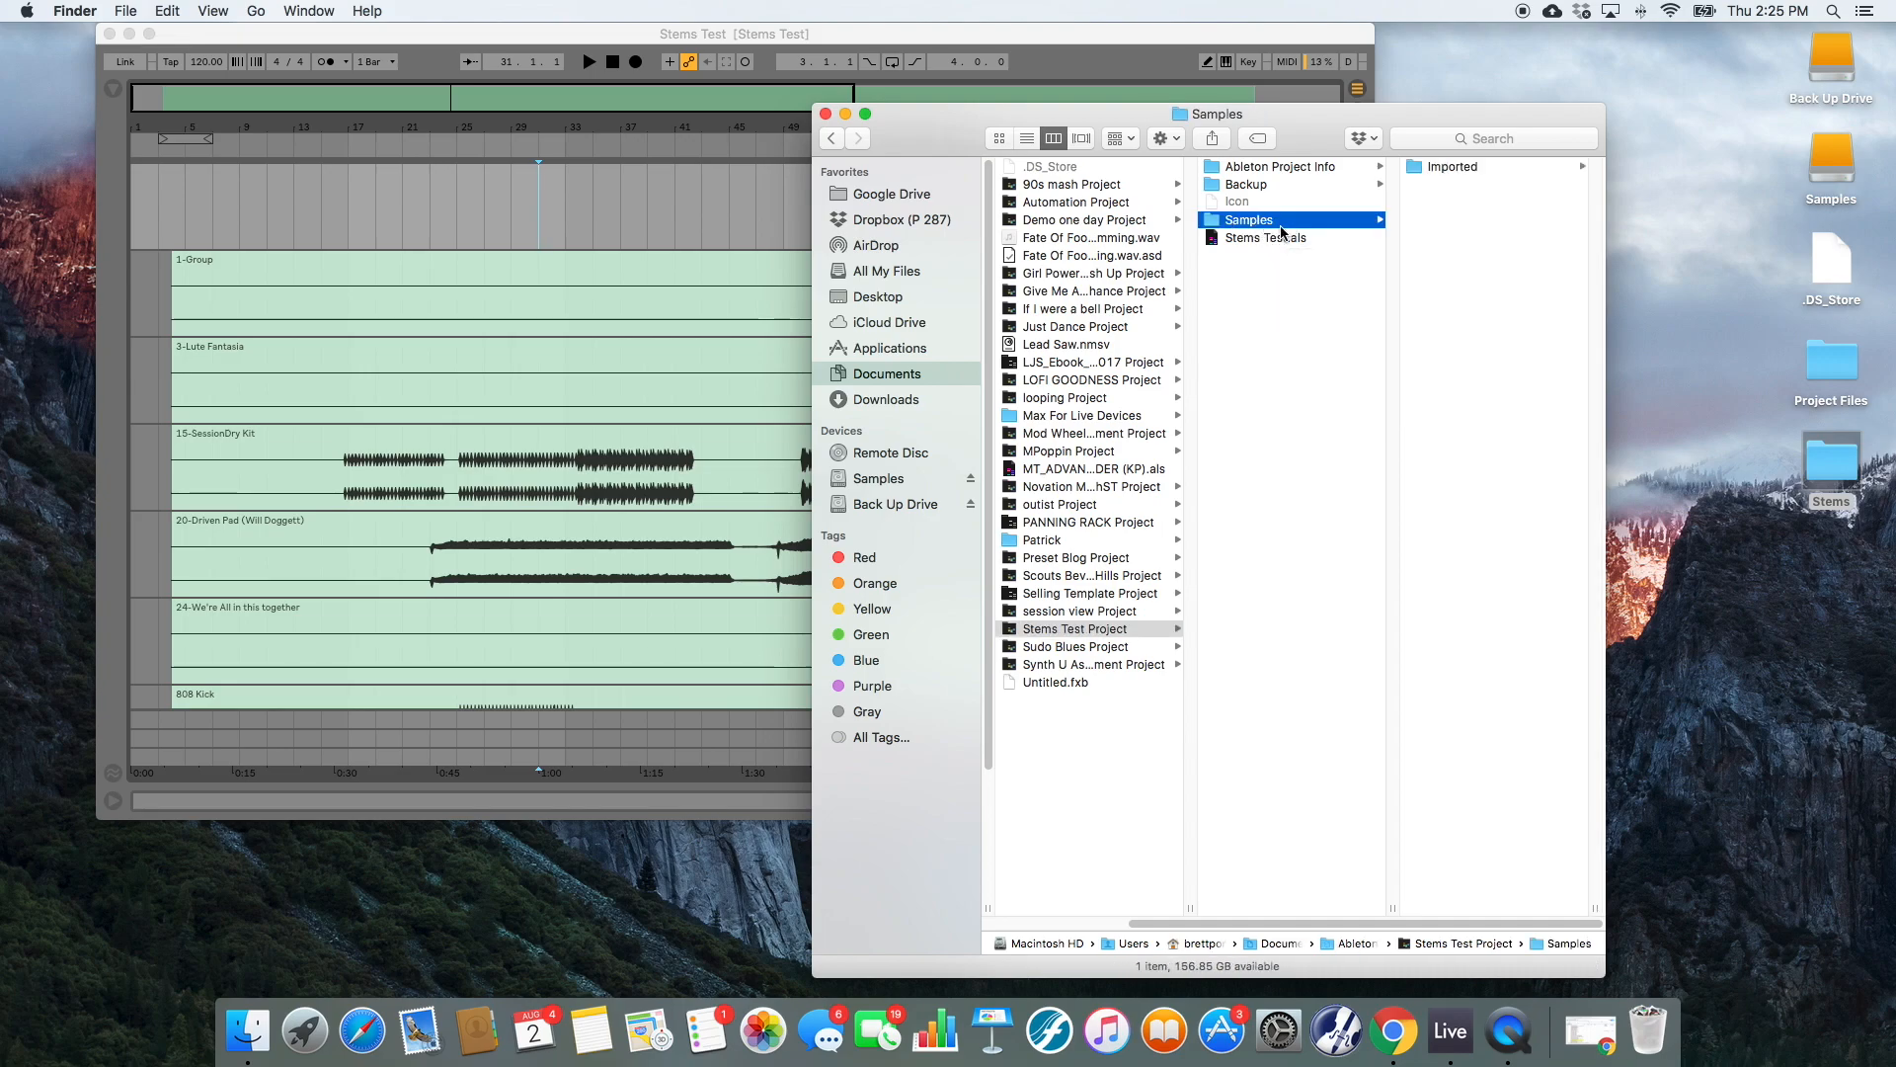
pyautogui.click(1439, 168)
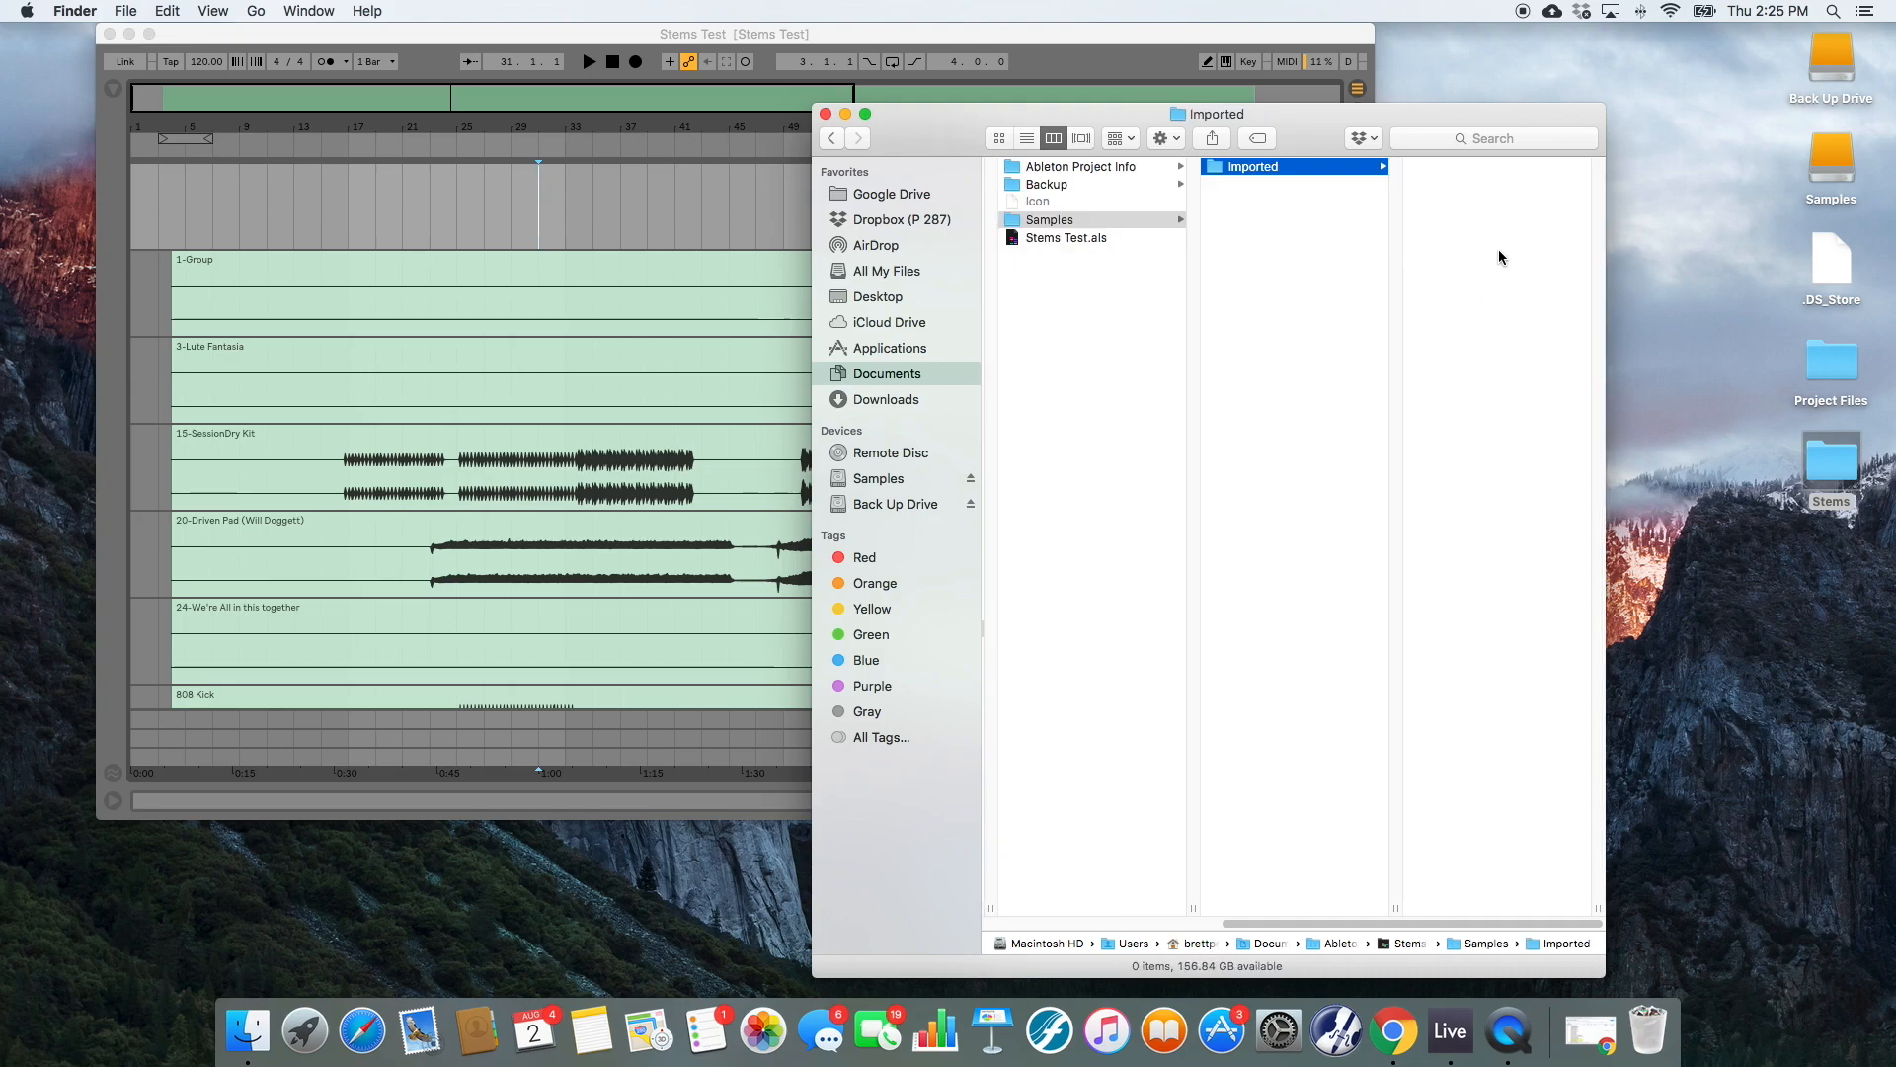
pyautogui.scroll(-4, 1528, 682)
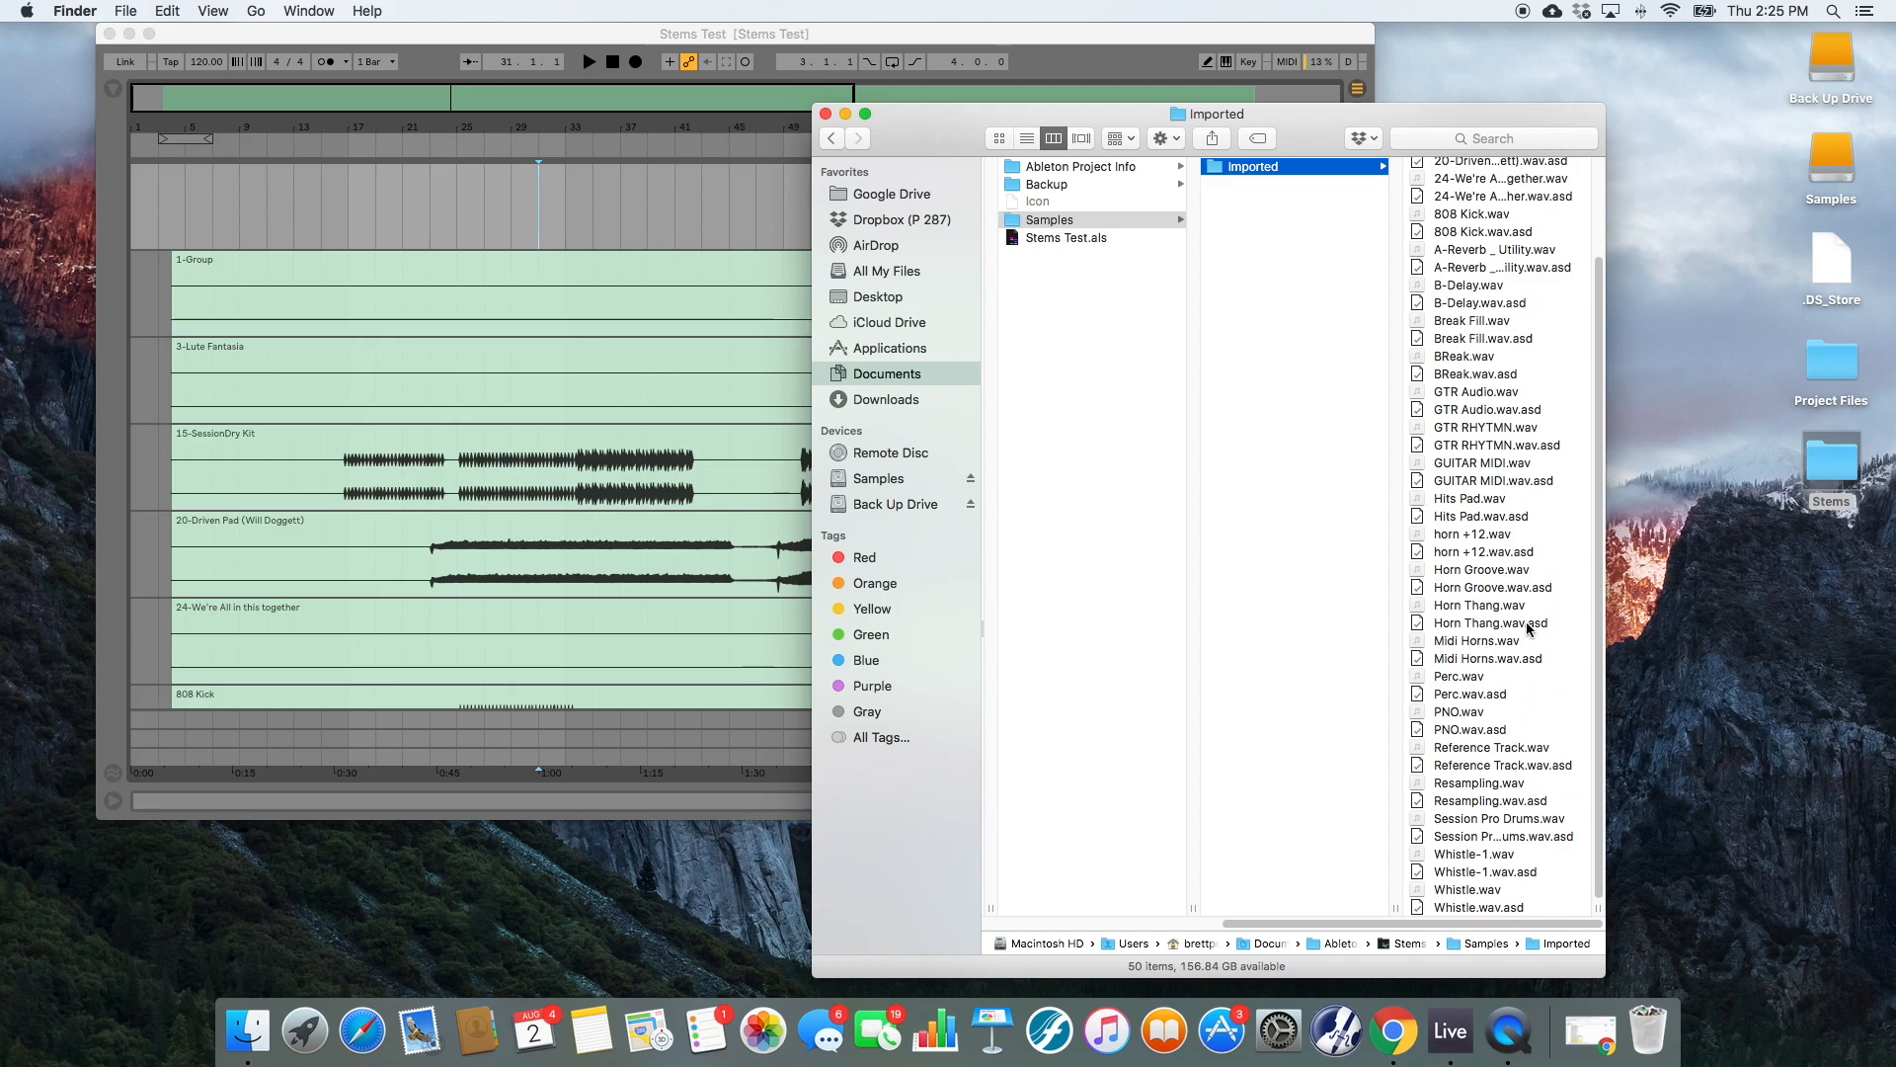
pyautogui.scroll(4, 1528, 631)
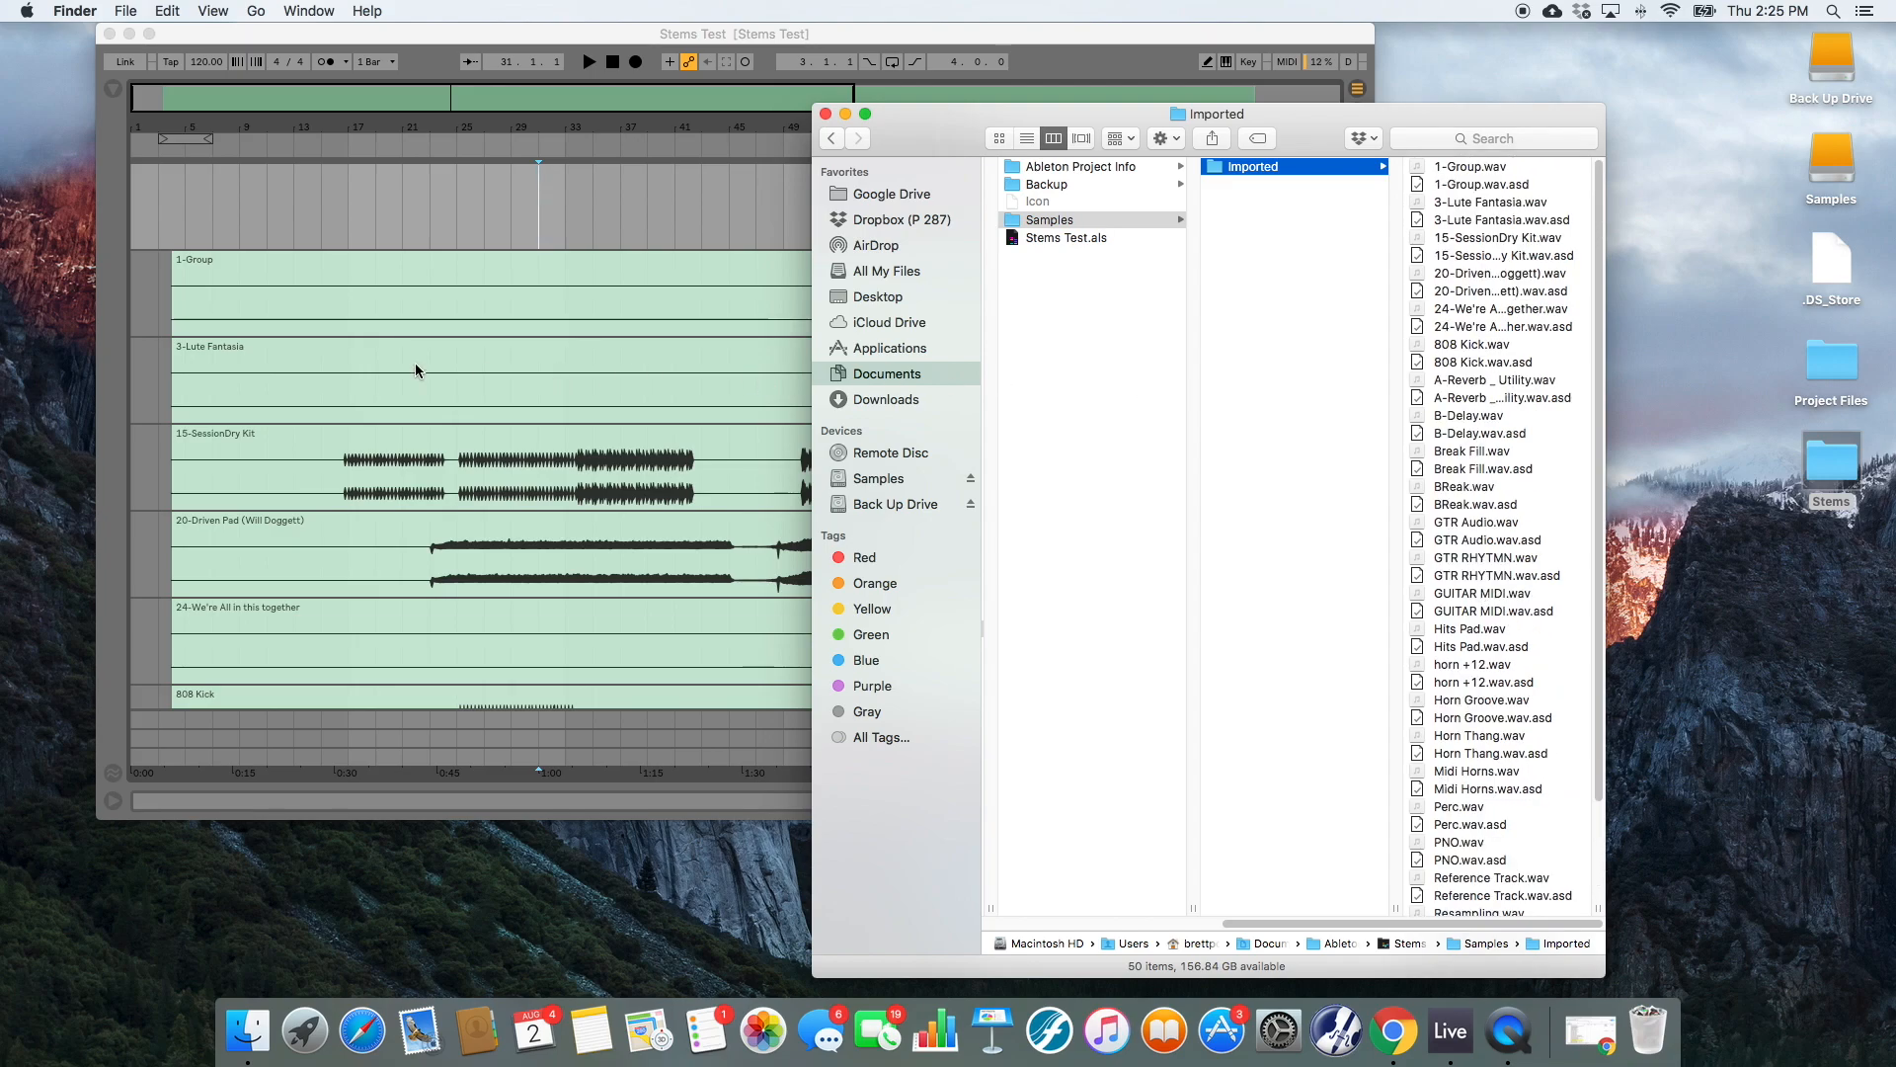
# - Check the Backup and Ableton Project Info folders and the Stems Test.als file, and return to the Live set
pyautogui.click(1084, 190)
pyautogui.click(1095, 170)
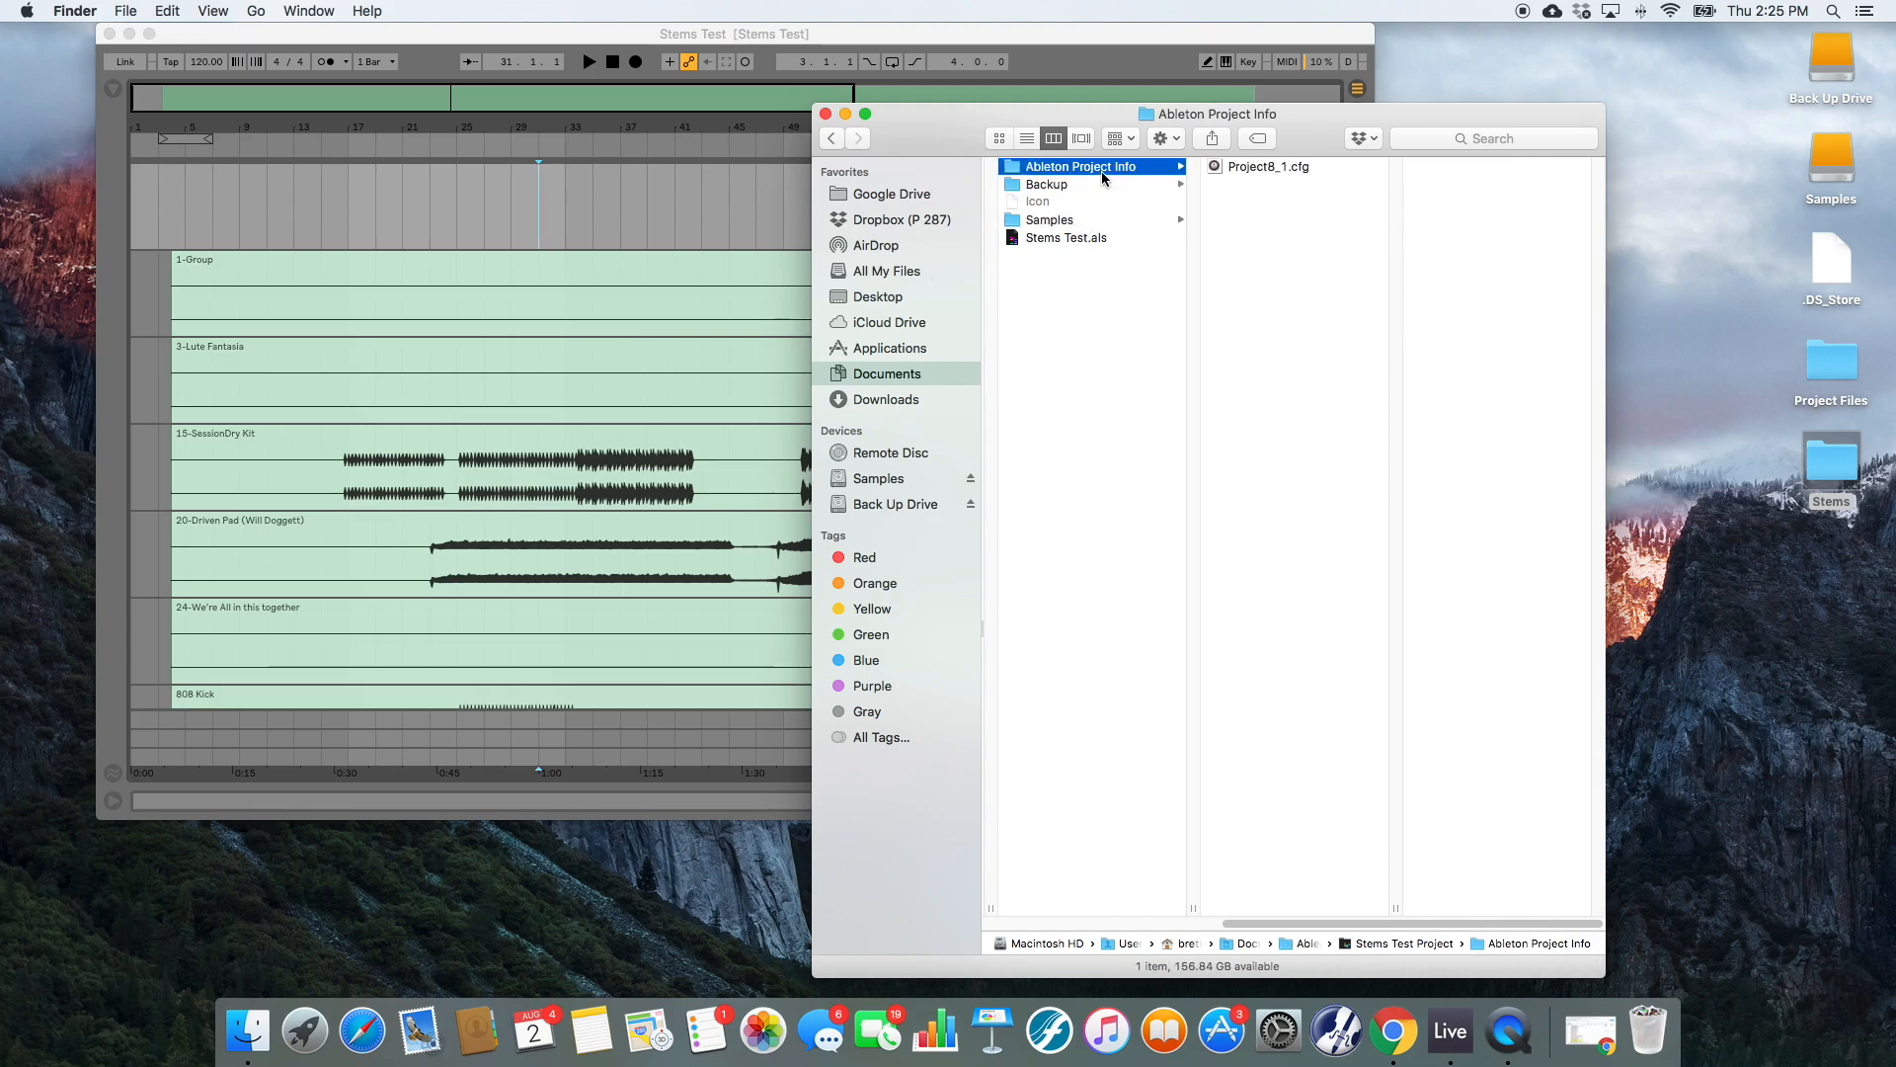
pyautogui.click(1076, 237)
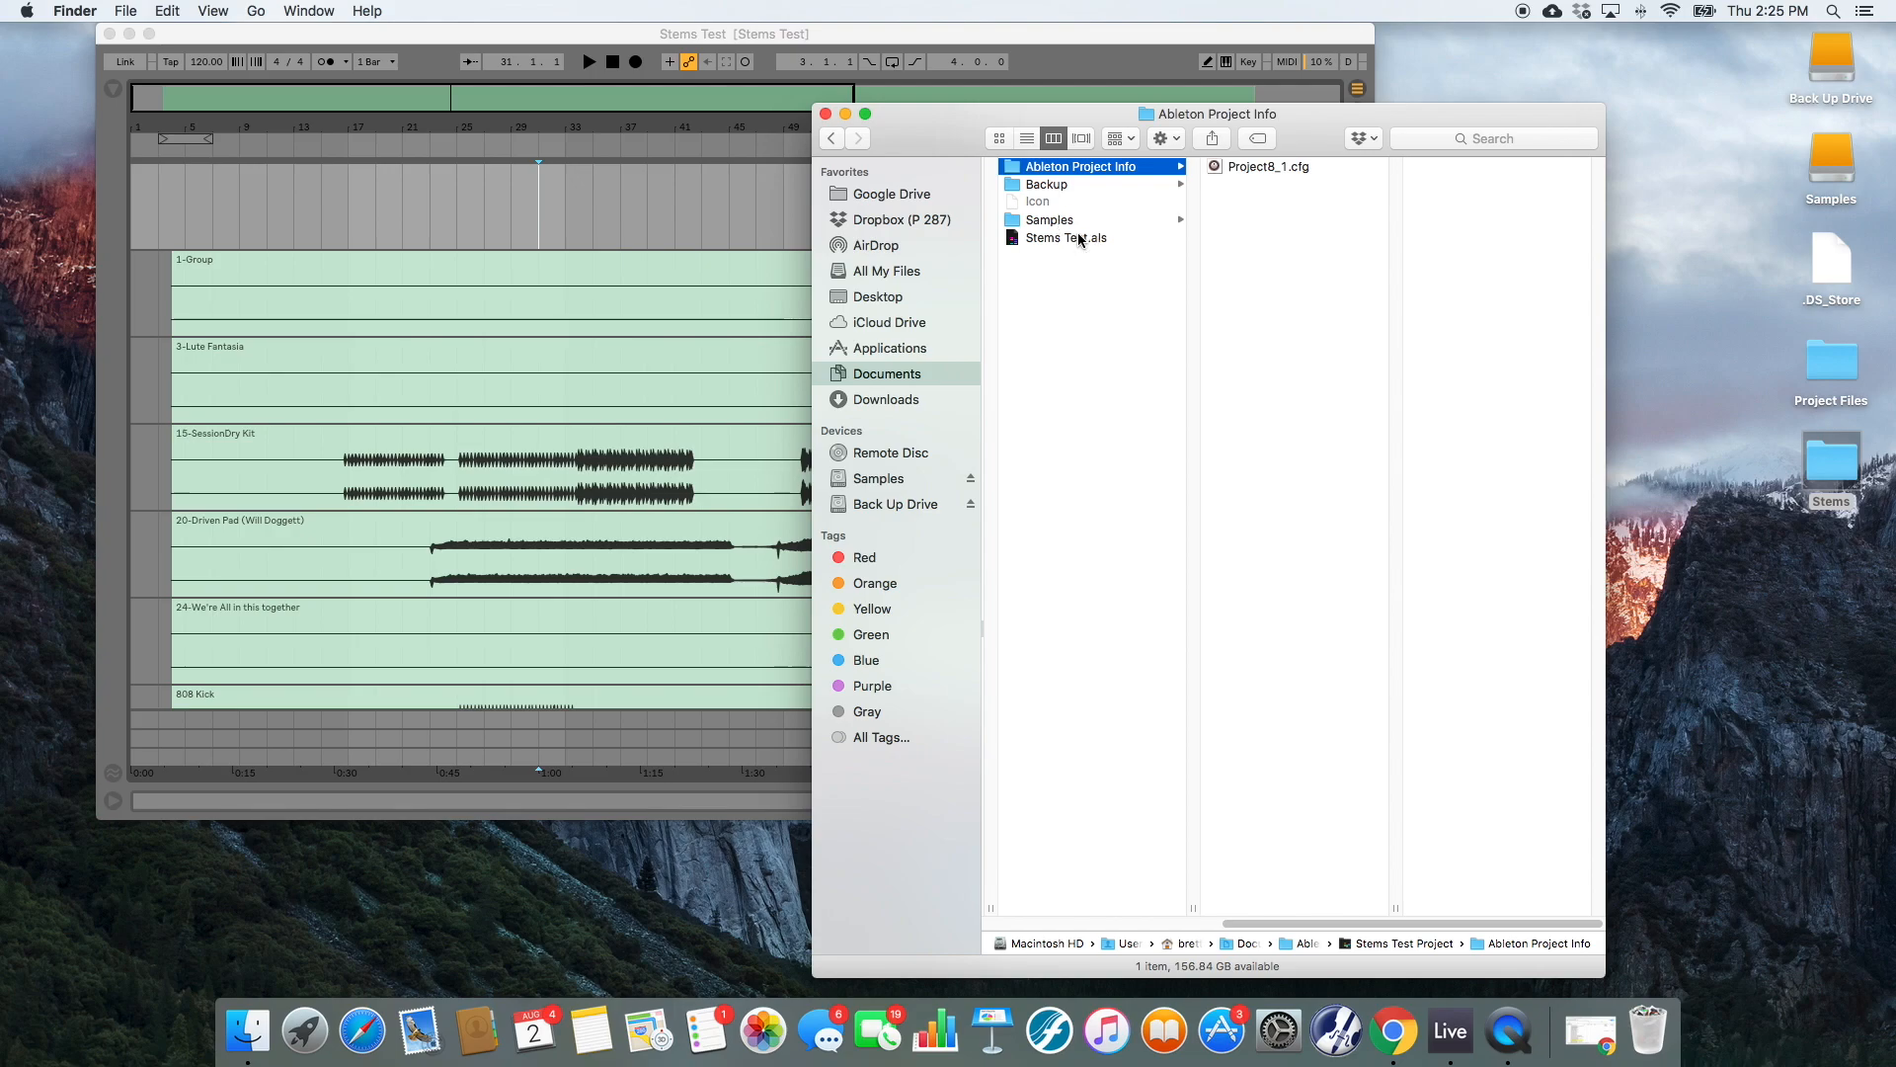
pyautogui.click(556, 205)
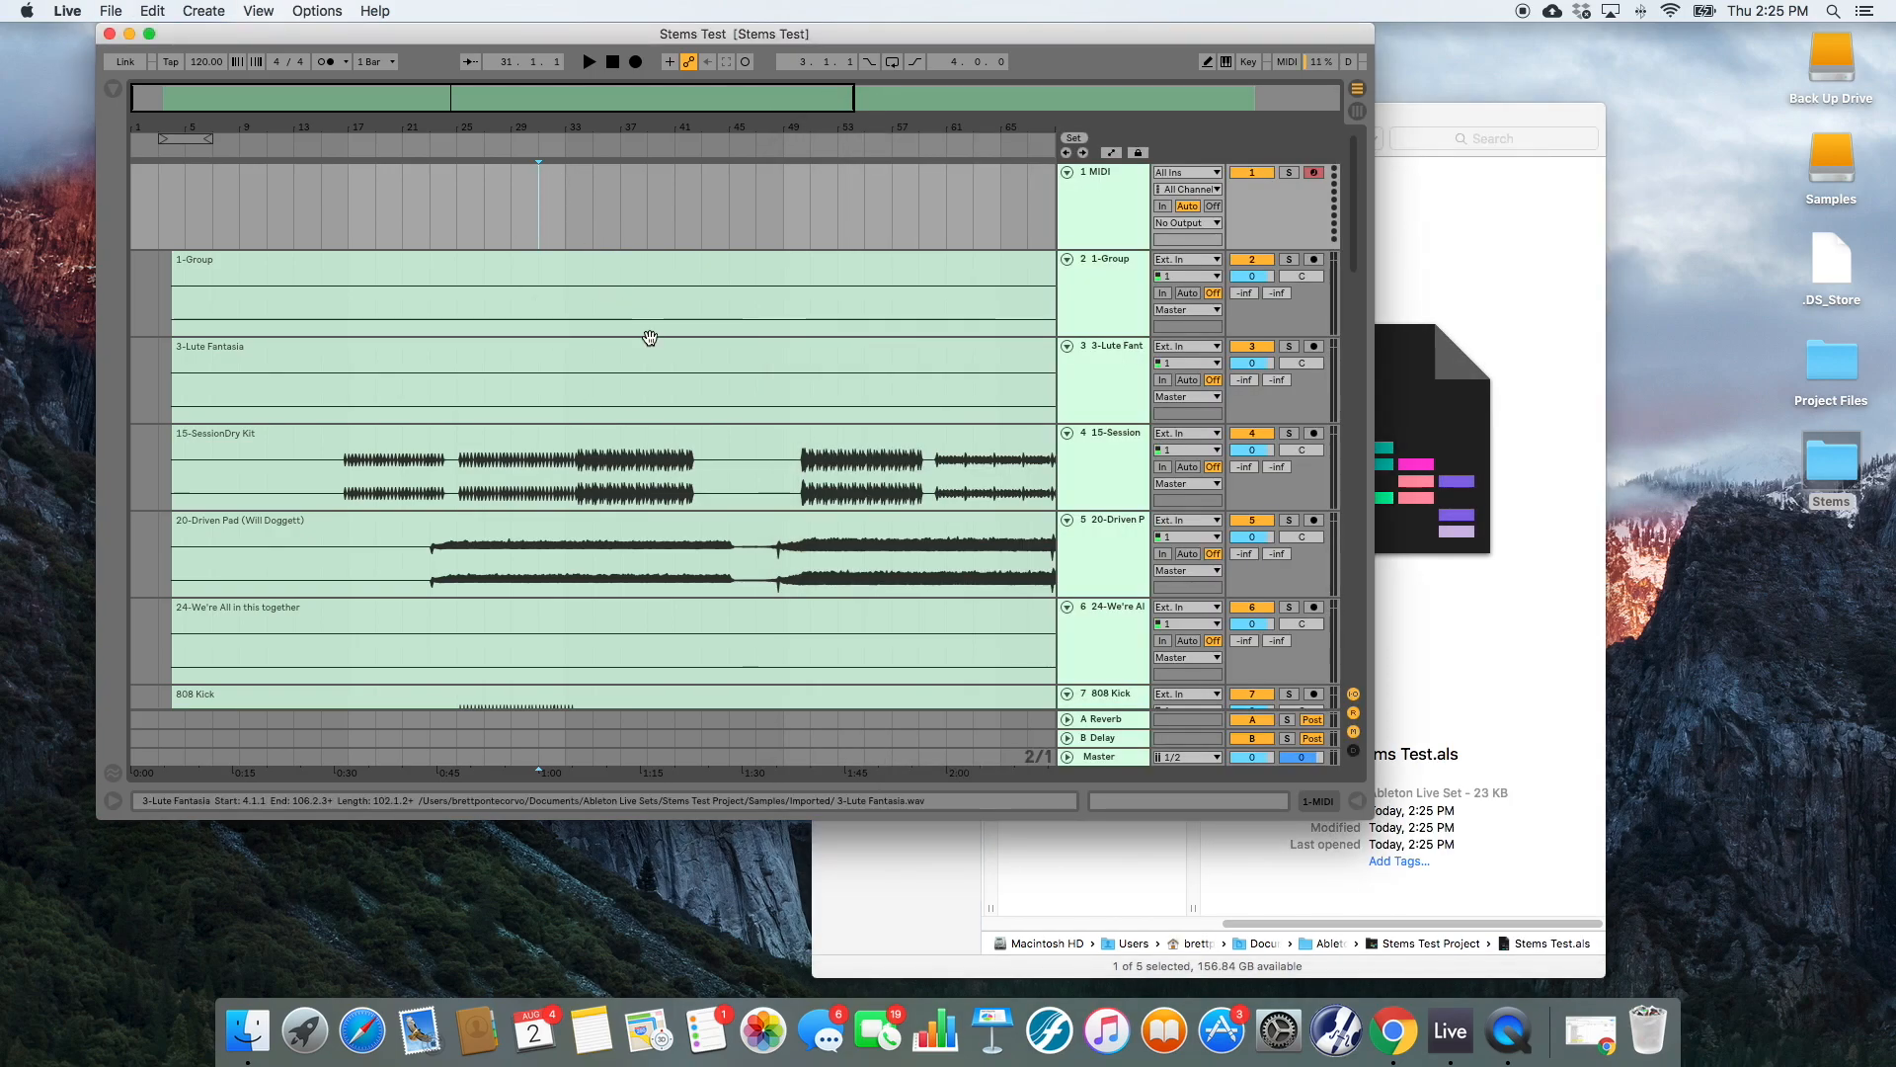